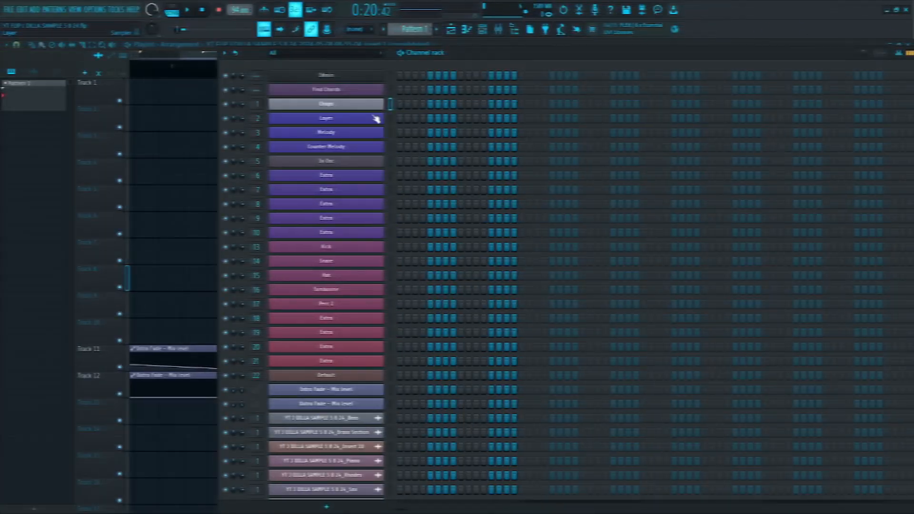
Step: Open the Chops channel's piano roll, then return to the channel rack and open its Slicex editor
right_click(367, 102)
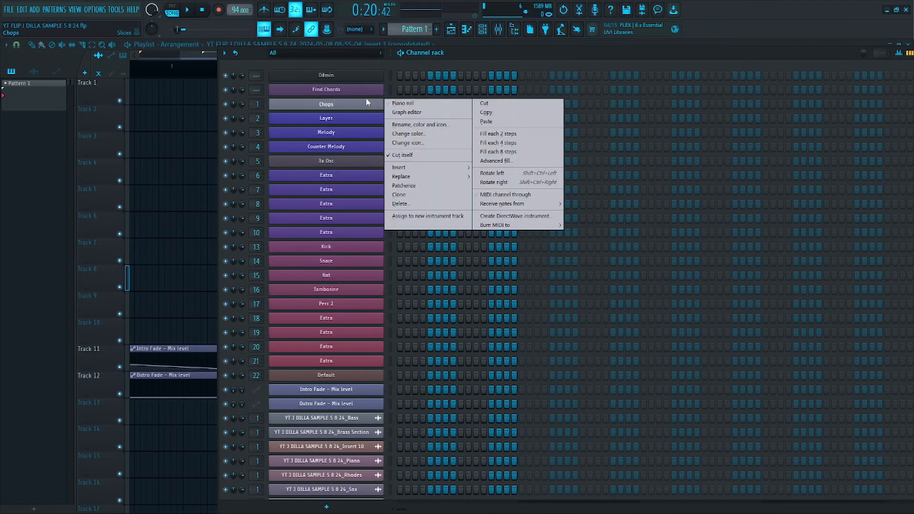
left_click(402, 103)
key("F6")
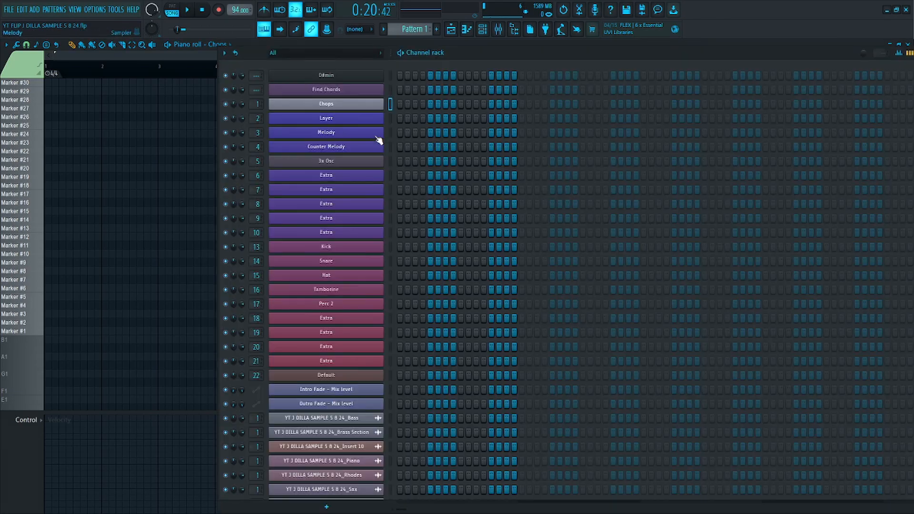
left_click(367, 105)
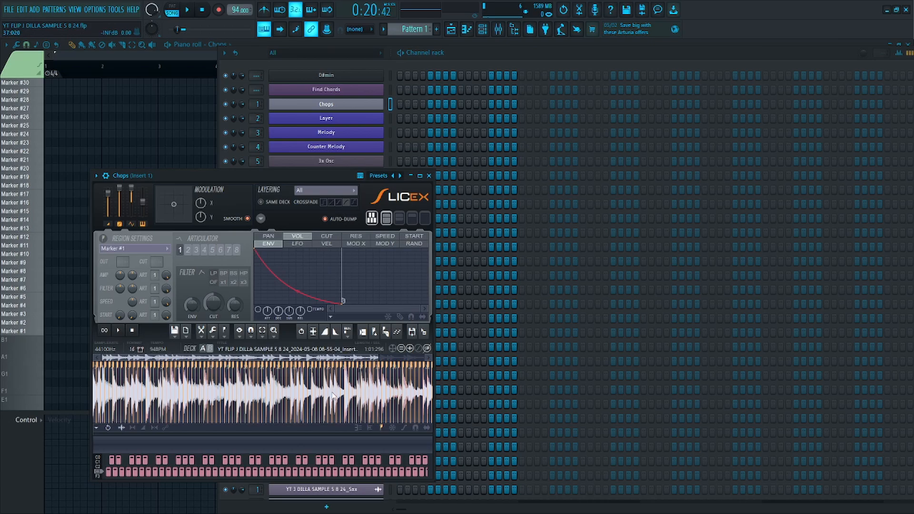
Step: Review the auto-slicing options and the sample properties of the Chops sample in Slicex
left_click(385, 332)
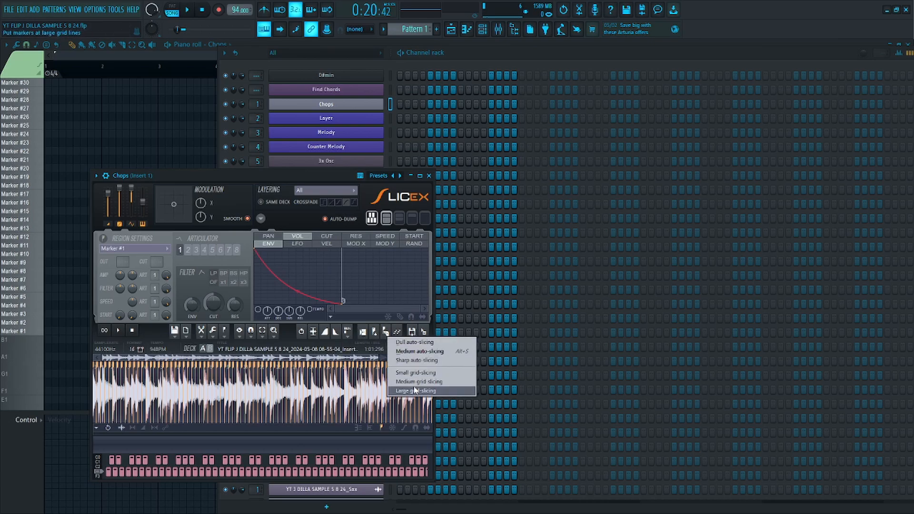
left_click(295, 340)
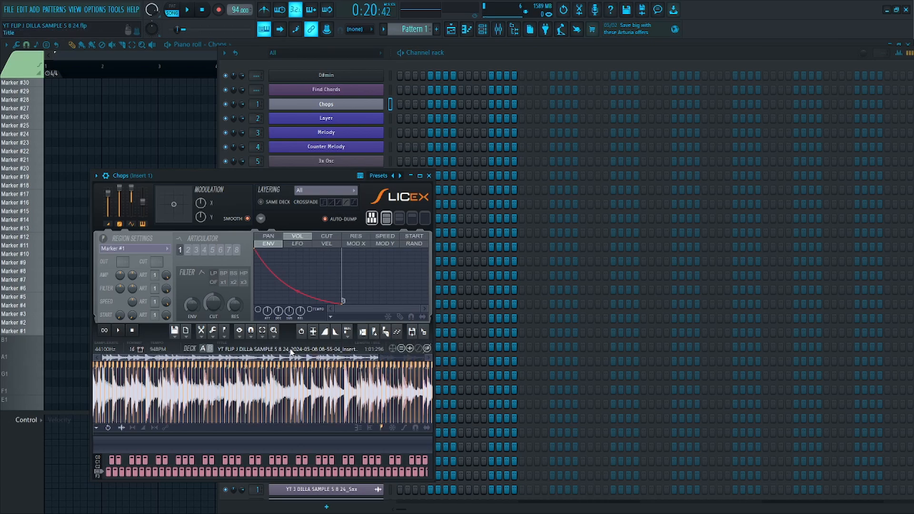
left_click(229, 351)
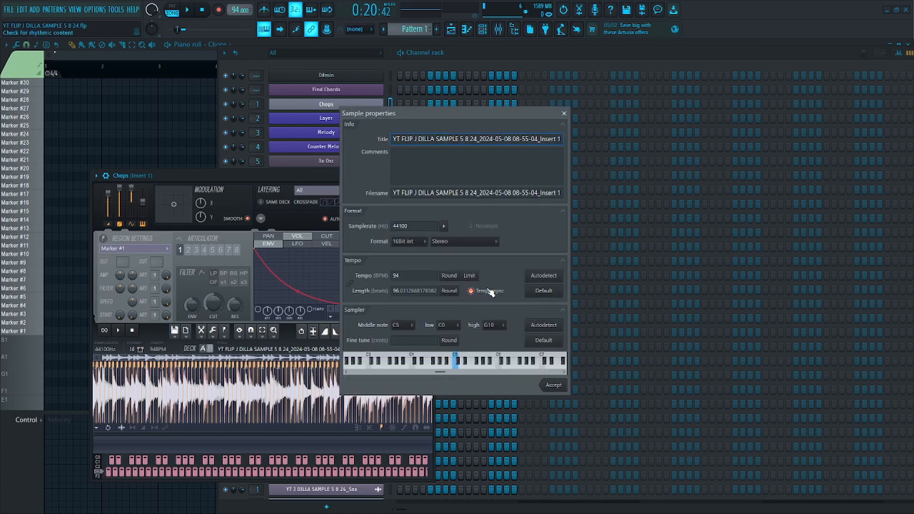
left_click(563, 114)
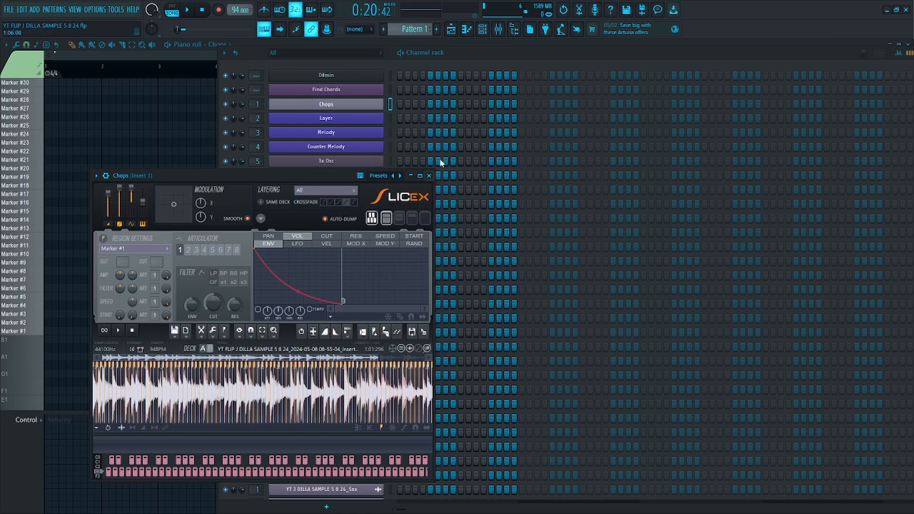
Step: Dump the Chops slices to the piano roll as notes and look over the whole marker sequence
left_click(400, 336)
left_click(158, 131)
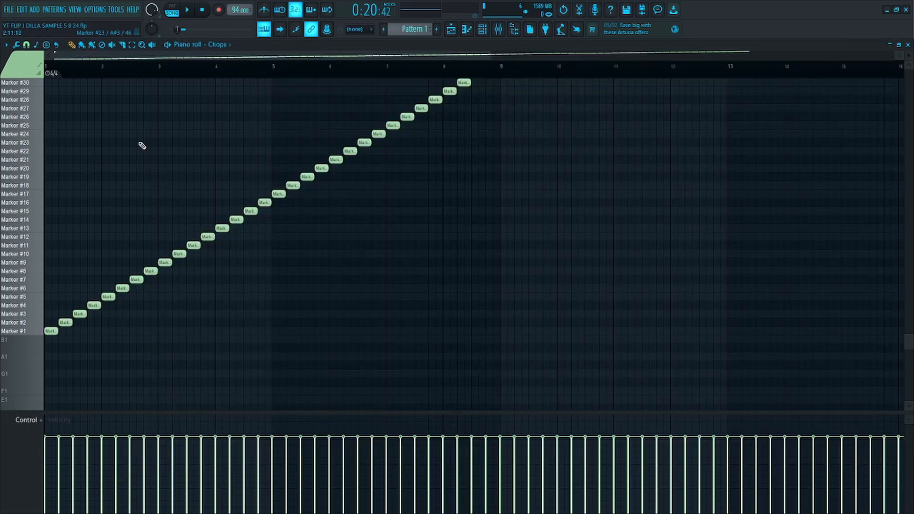
scroll(128, 321, "up", 10)
scroll(384, 342, "down", 3)
scroll(385, 342, "up", 6)
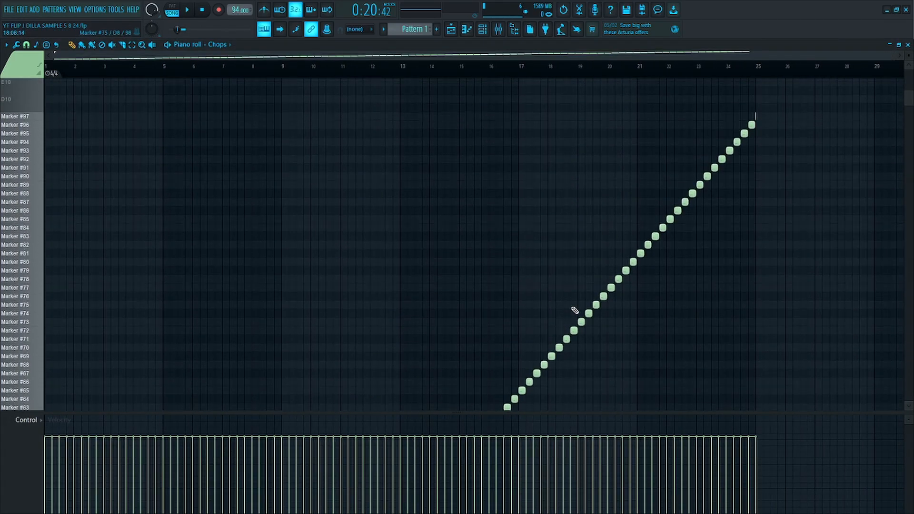
scroll(579, 309, "down", 15)
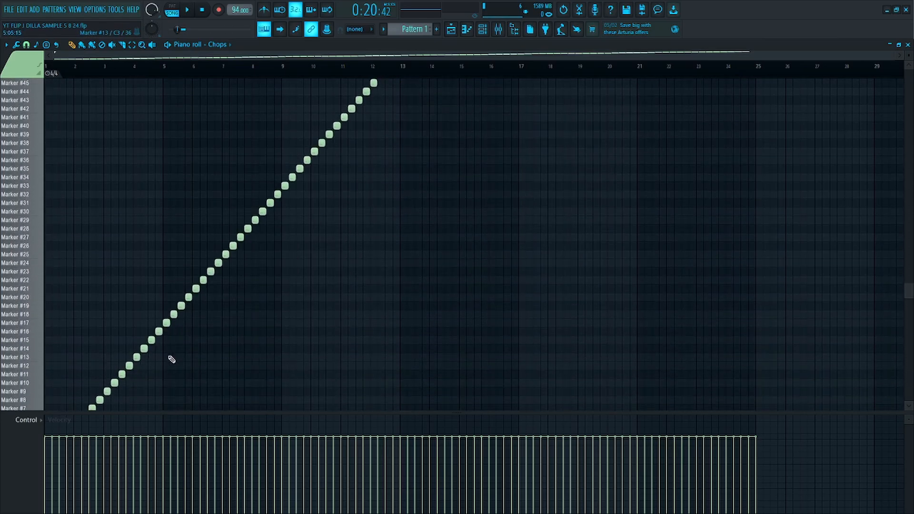
scroll(113, 341, "up", 3)
scroll(150, 262, "up", 3)
Step: Delete all slice notes from the Chops piano roll, then close the piano roll and the Slicex editor
key("ctrl+a")
key("Delete")
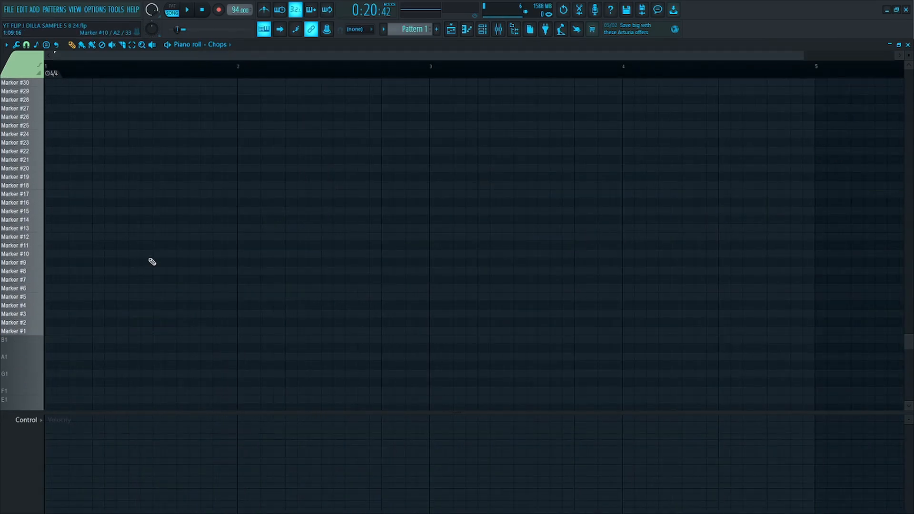
key("F7")
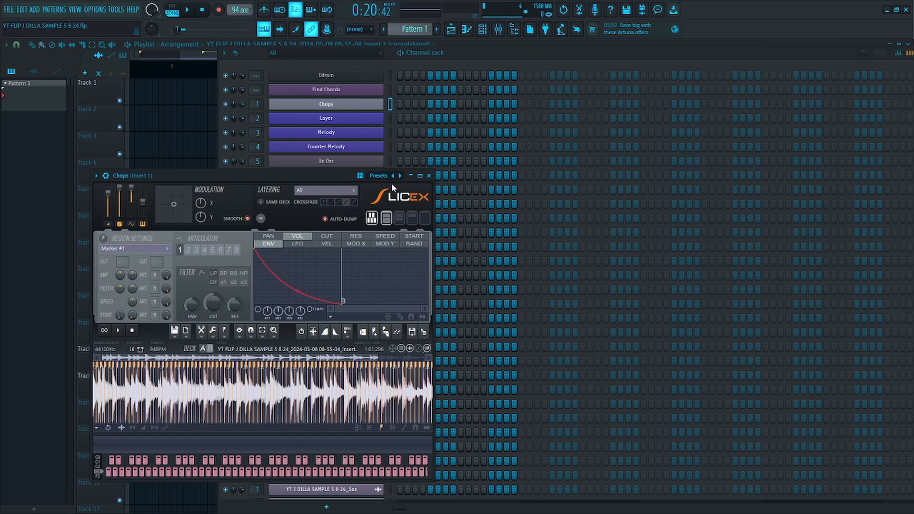
left_click(428, 176)
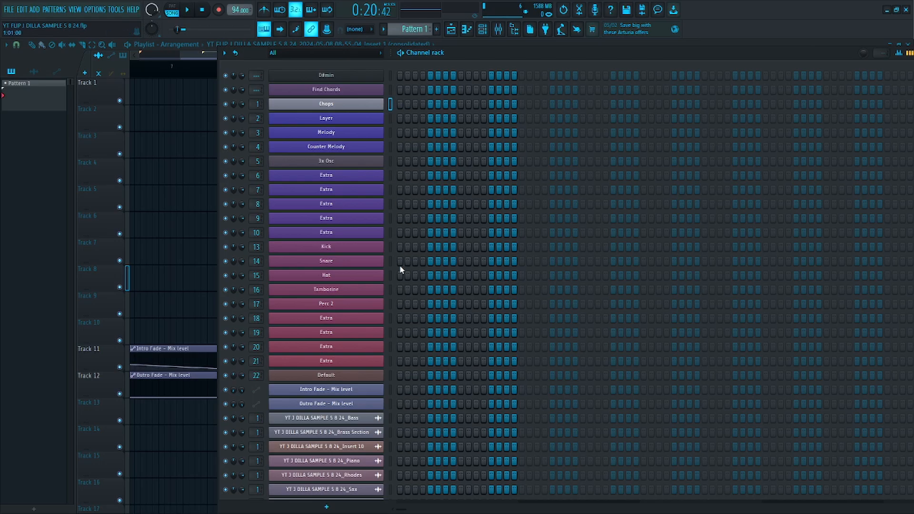
Step: In the Default FPC channel's piano roll, place a one-step Snare 2 note on beat 2 of bar 1 and raise its velocity
right_click(378, 380)
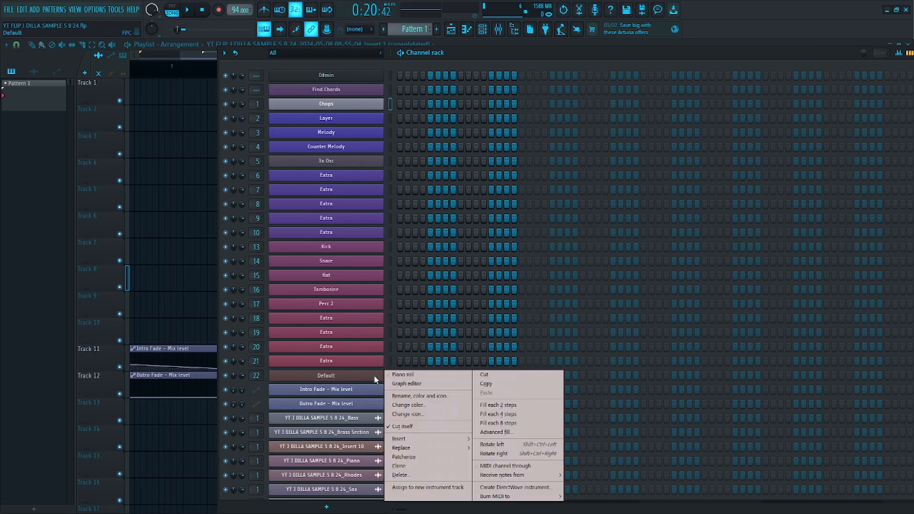
left_click(403, 376)
scroll(53, 241, "up", 4)
scroll(36, 322, "up", 3)
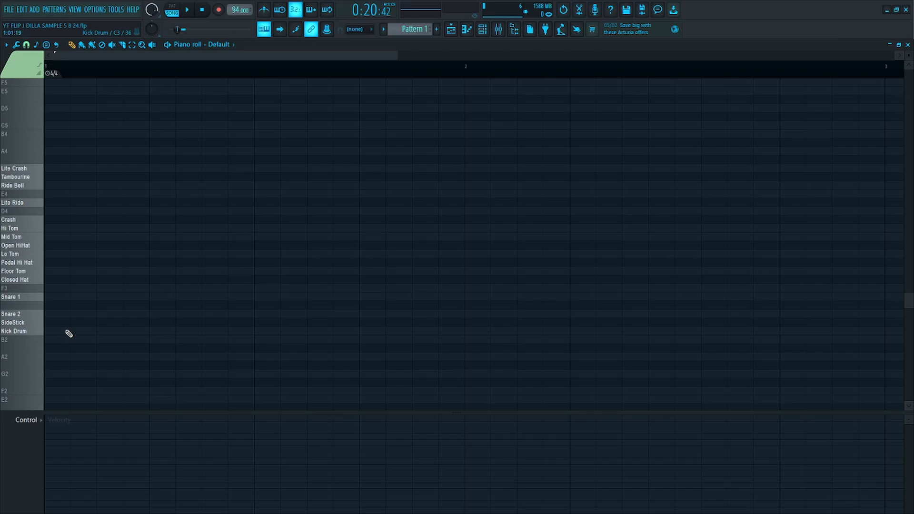
left_click(152, 315)
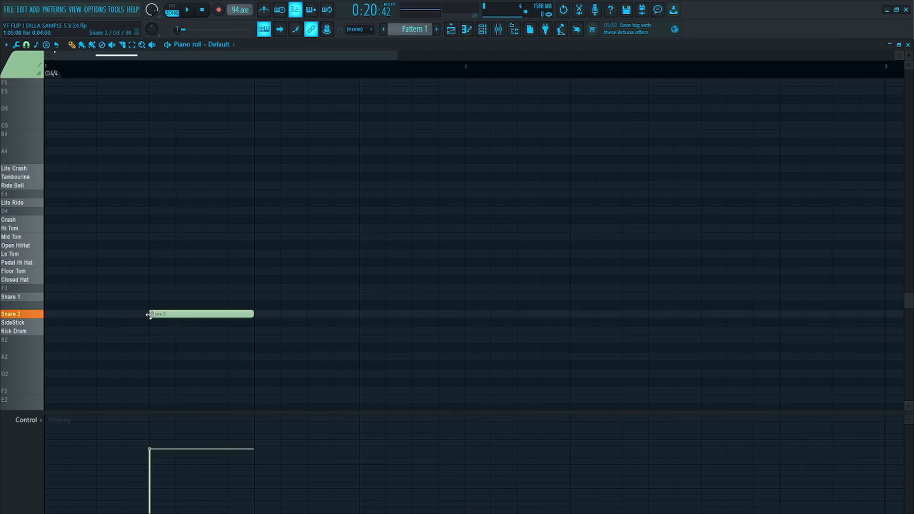
left_click_drag(253, 312, 175, 332)
left_click_drag(166, 432, 84, 447)
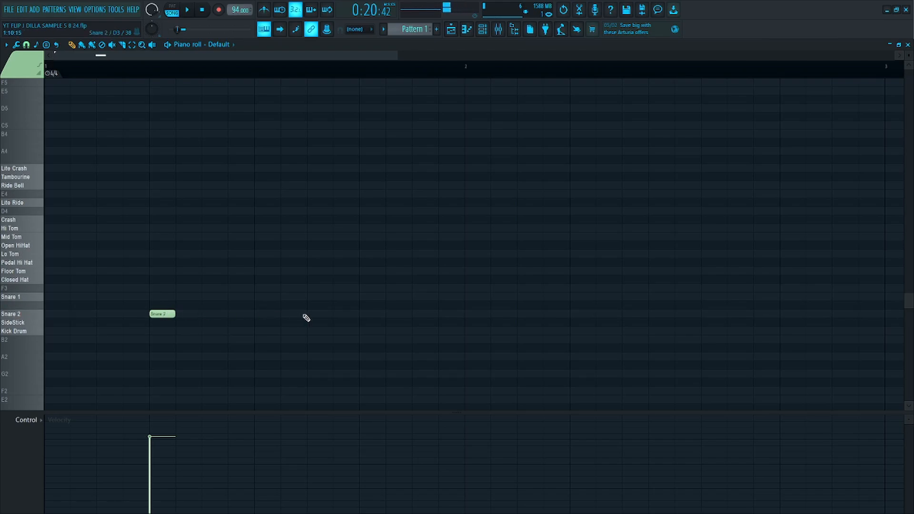
Step: Add Snare 2 notes on beat 4 of bar 1 and on beats 2 and 4 of bar 2
left_click(363, 313)
scroll(376, 300, "down", 2)
left_click(396, 314)
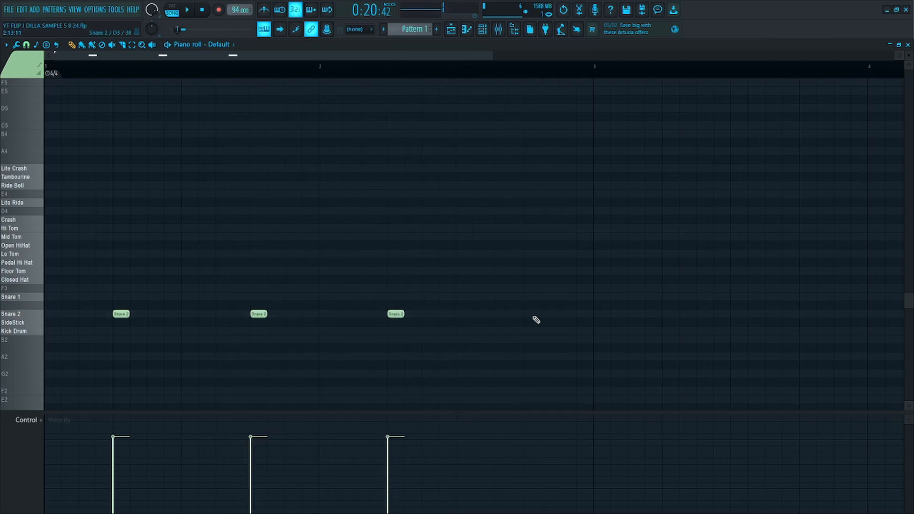
left_click(533, 315)
Step: Turn on the metronome and play back the two-bar snare pattern
left_click(264, 10)
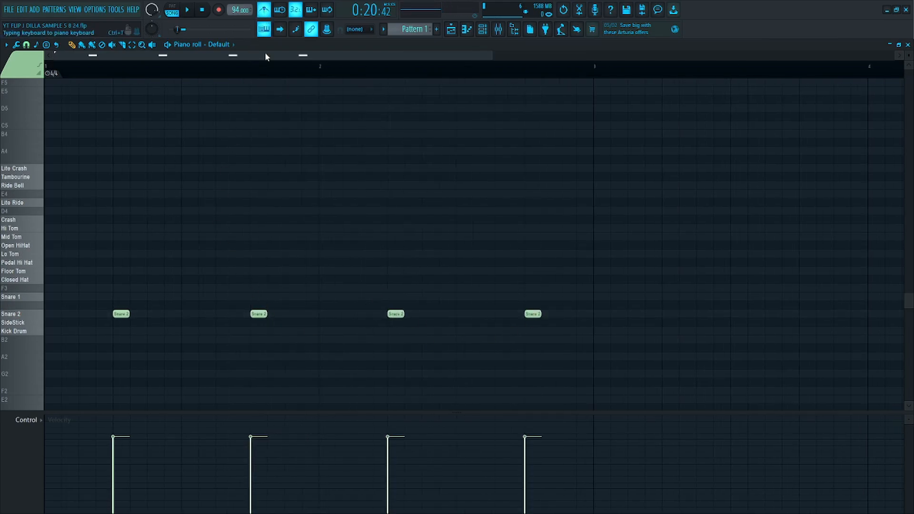
key("space")
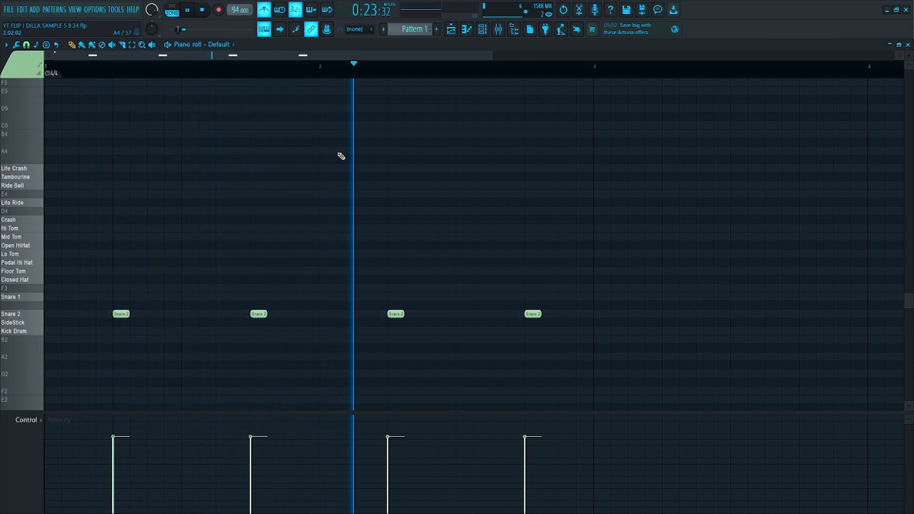
key("space")
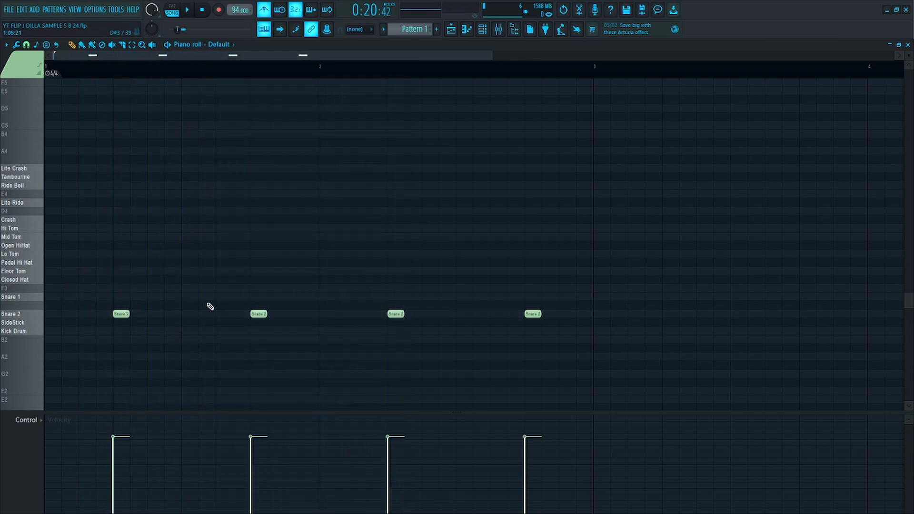
Step: Delete the two Snare 2 notes in bar 2
key("Page_Up")
key("Page_Down")
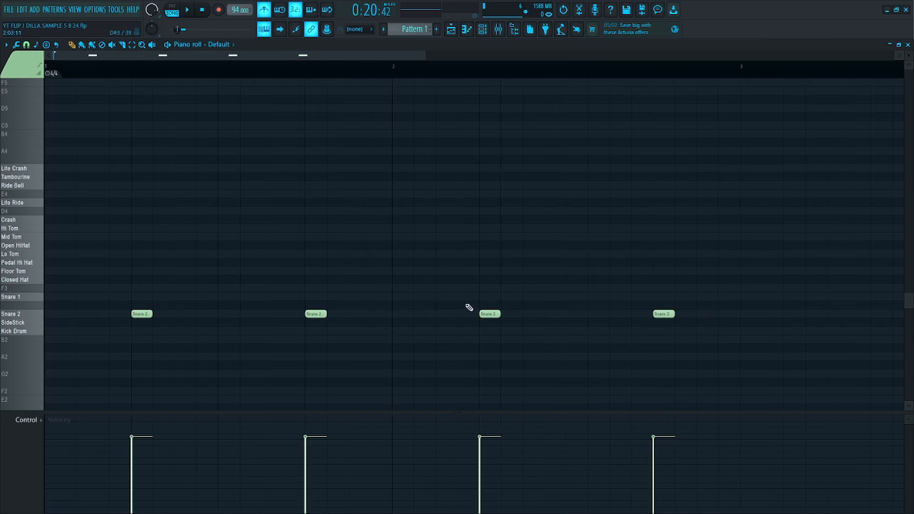
left_click_drag(658, 280, 410, 347)
key("Delete")
Step: Nudge the beat 4 Snare 2 note slightly late off the grid and play back the result
scroll(164, 309, "up", 3)
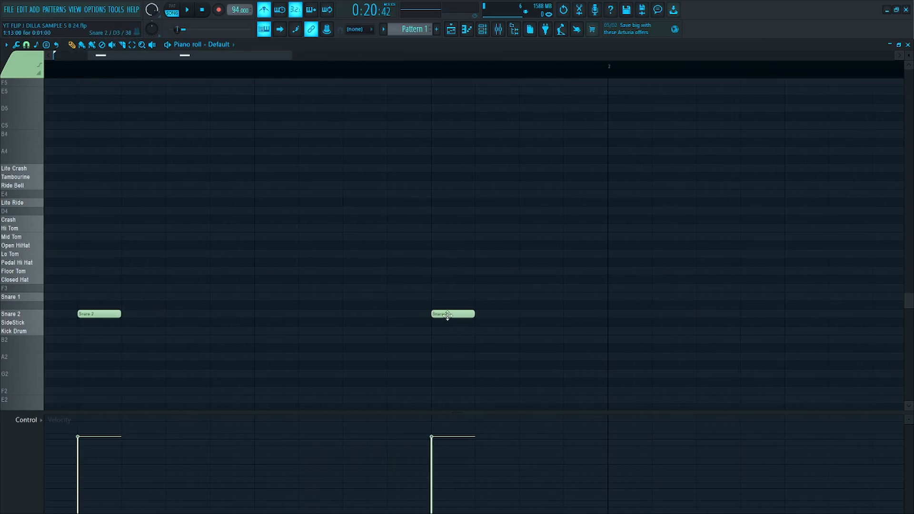
left_click_drag(447, 315, 453, 316)
key("space")
scroll(513, 337, "down", 2)
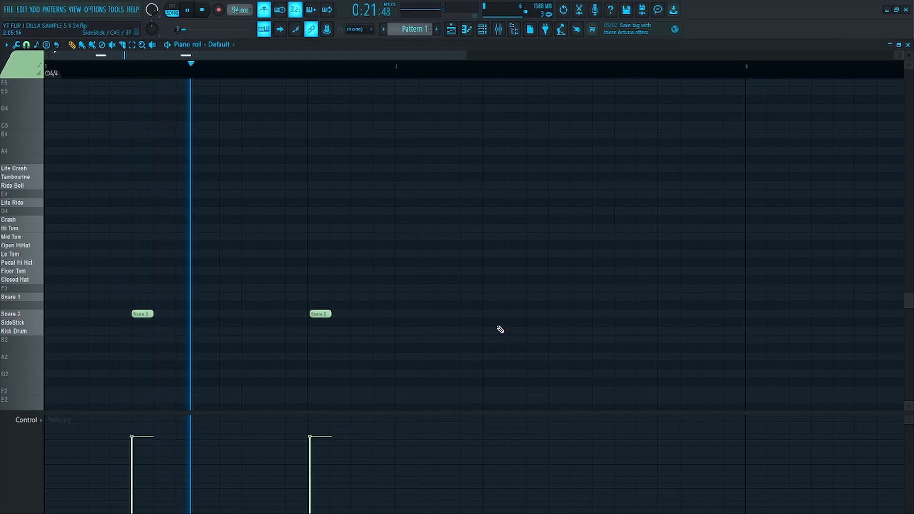
key("space")
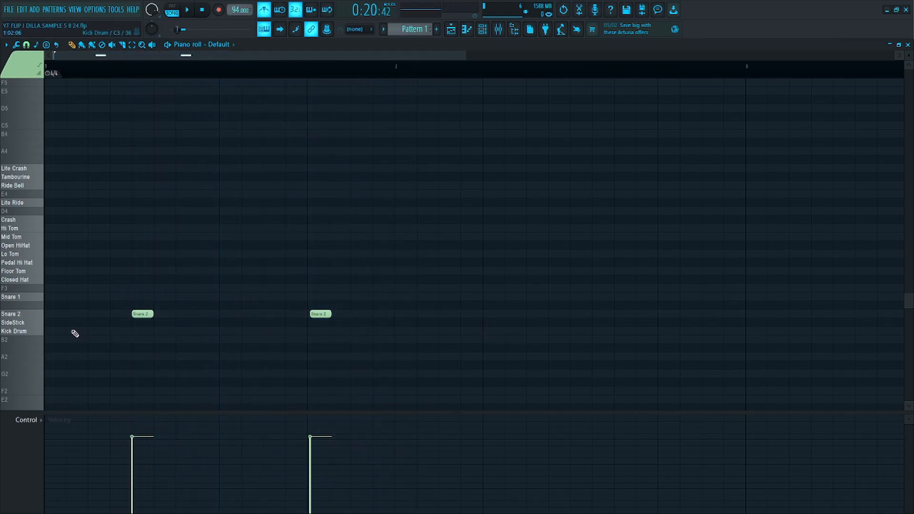
Step: Add one-step Kick Drum notes on steps 1, 8 and 9 of bar 1
left_click(55, 332)
left_click(198, 330)
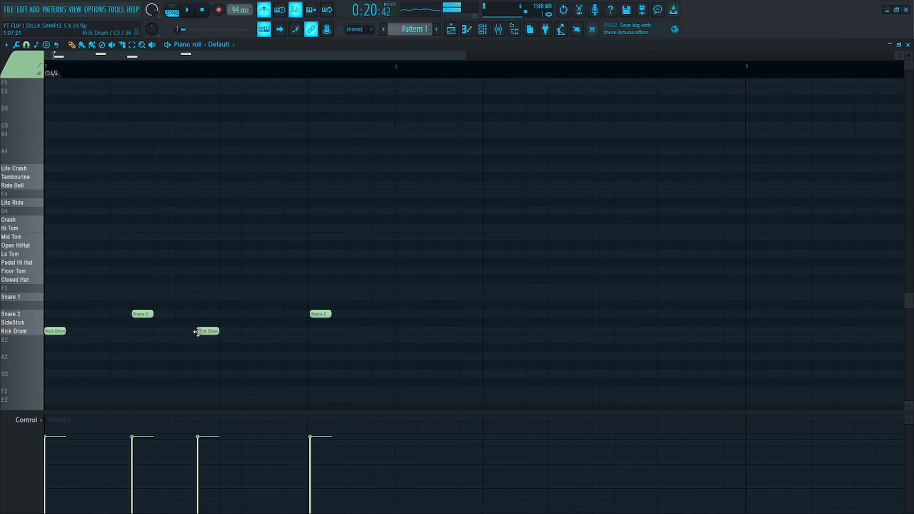
left_click(220, 331)
scroll(230, 316, "up", 2)
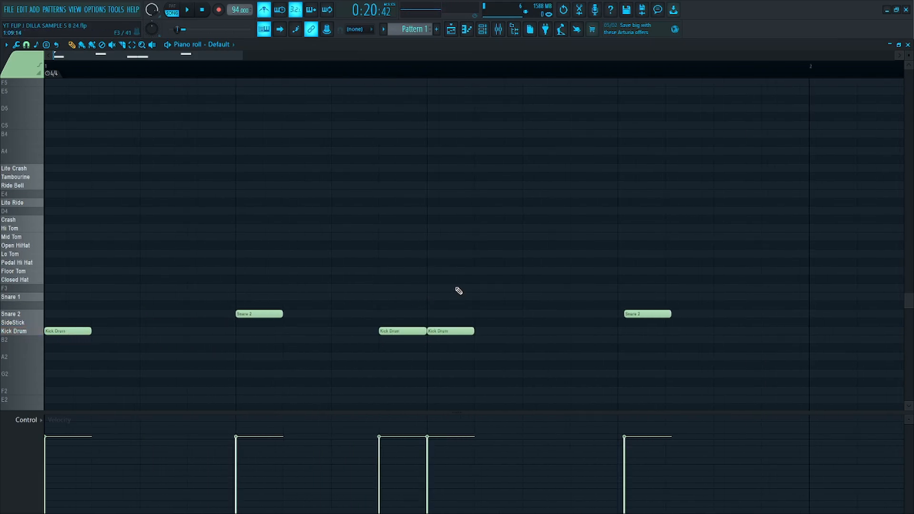
Step: Nudge the step 8 Kick Drum note slightly late, lower its velocity and play back the groove
key("space")
left_click_drag(391, 285, 394, 376, "ctrl")
scroll(410, 314, "down", 5)
left_click(417, 285)
key("space")
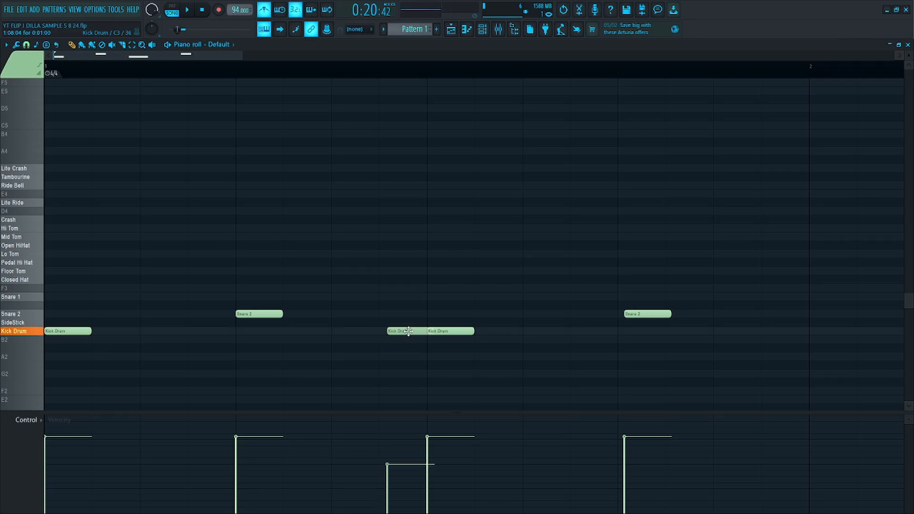
key("space")
scroll(421, 280, "down", 2)
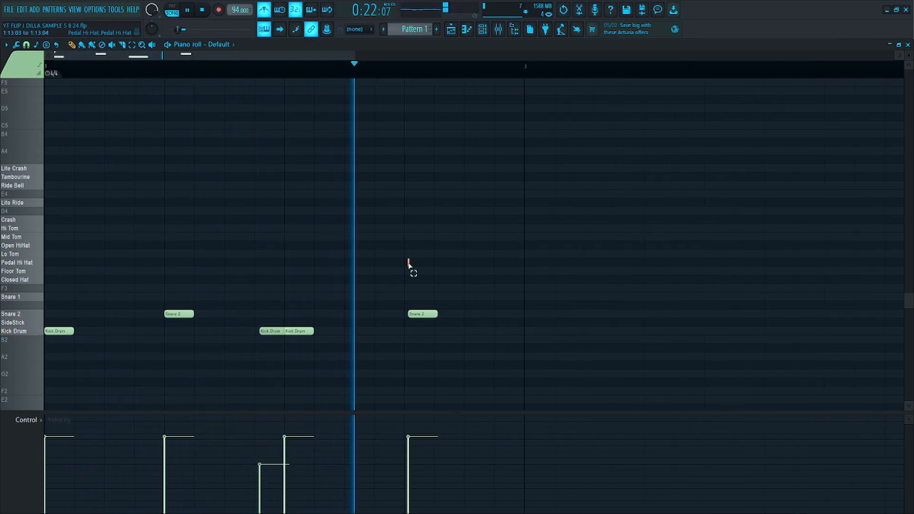
key("space")
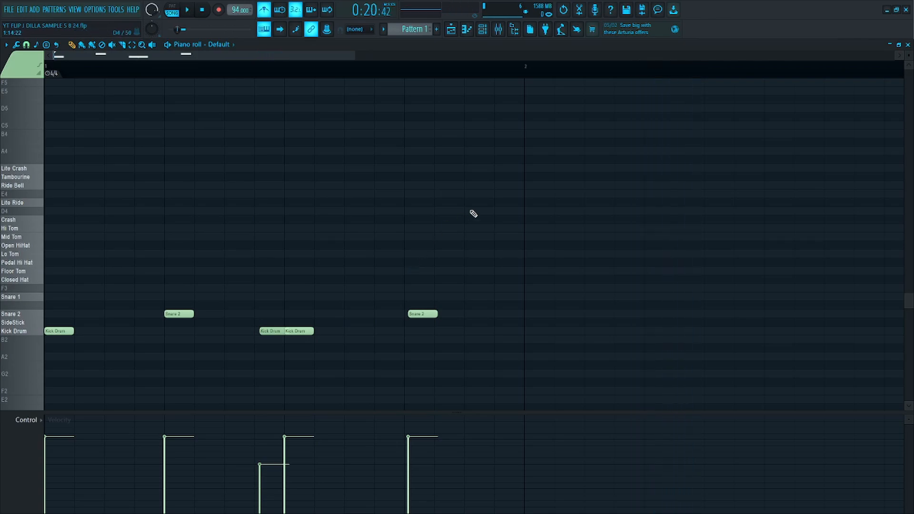
Step: Set a time selection over bar 1, switch playback to pattern mode and play the drum loop
scroll(275, 320, "down", 2)
key("ctrl+a")
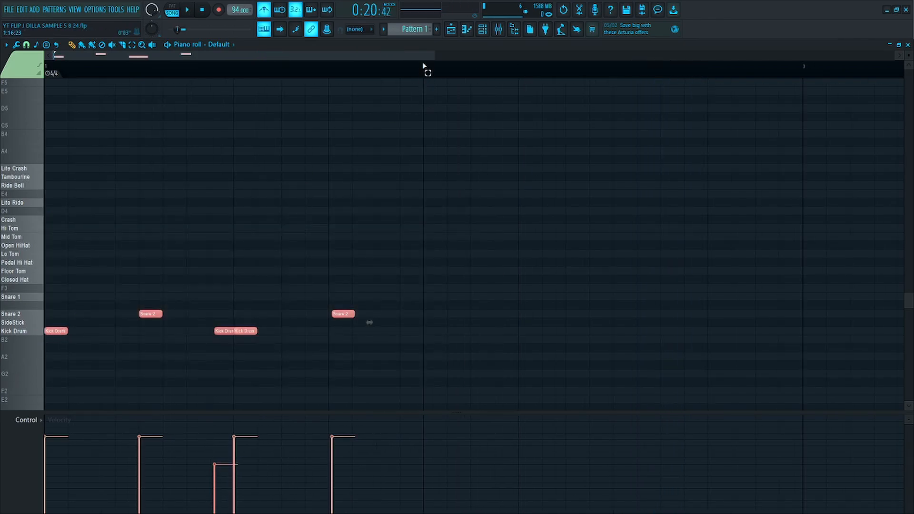
left_click_drag(423, 66, 294, 90)
left_click(174, 12)
left_click(141, 153, "ctrl")
key("space")
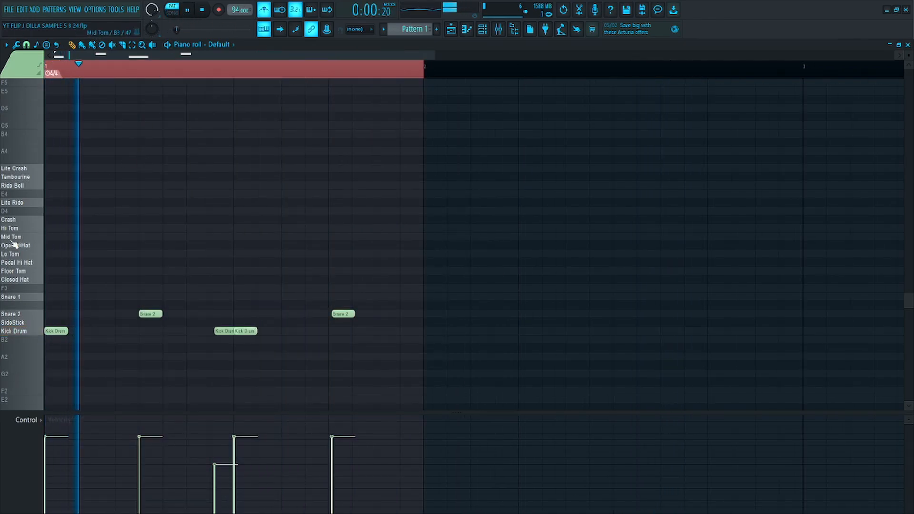
Step: Clear the bar 1 time selection, deselect the drum notes and stop playback
scroll(16, 245, "up", 2)
left_click(314, 72, "ctrl")
key("ctrl+a")
scroll(281, 159, "down", 2)
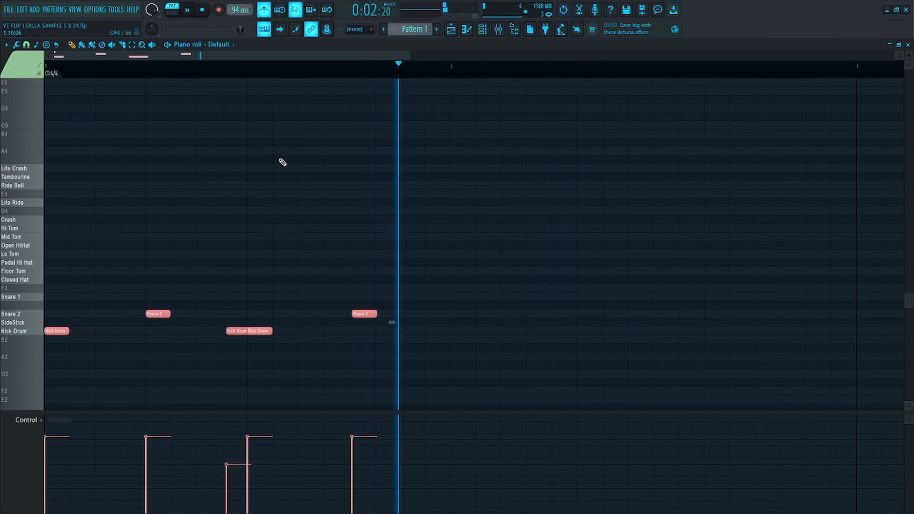
left_click(279, 158, "ctrl")
key("space")
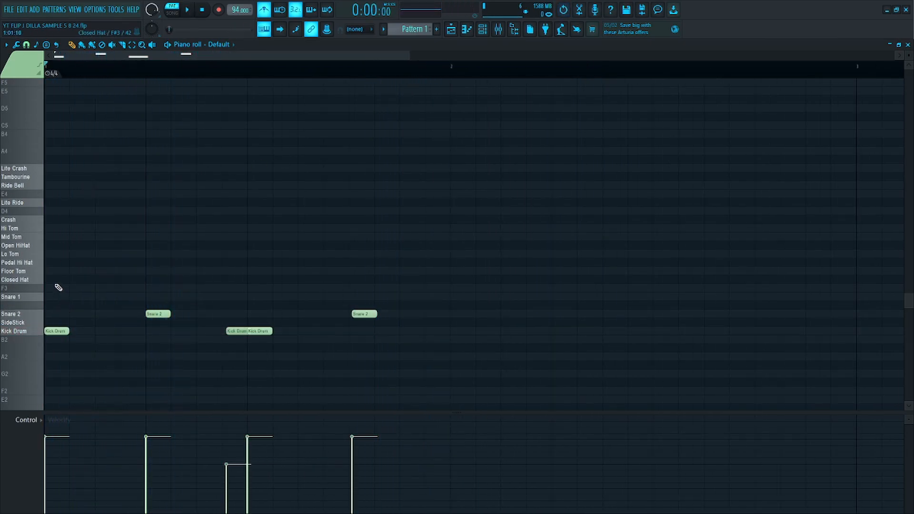
Step: Add one-step Closed Hat notes on steps 1 and 3 of bar 1 and nudge the step 3 hat slightly late
left_click(57, 283)
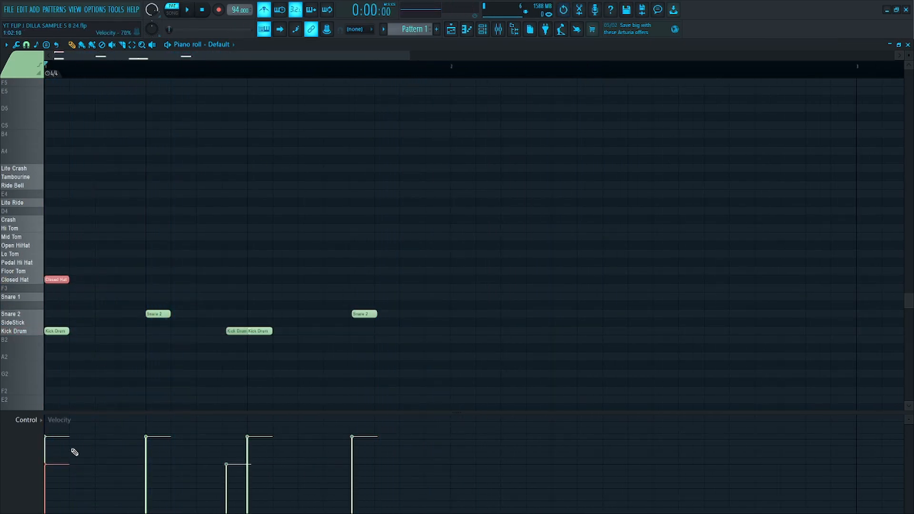
left_click(56, 280)
scroll(95, 280, "up", 2)
left_click(140, 279)
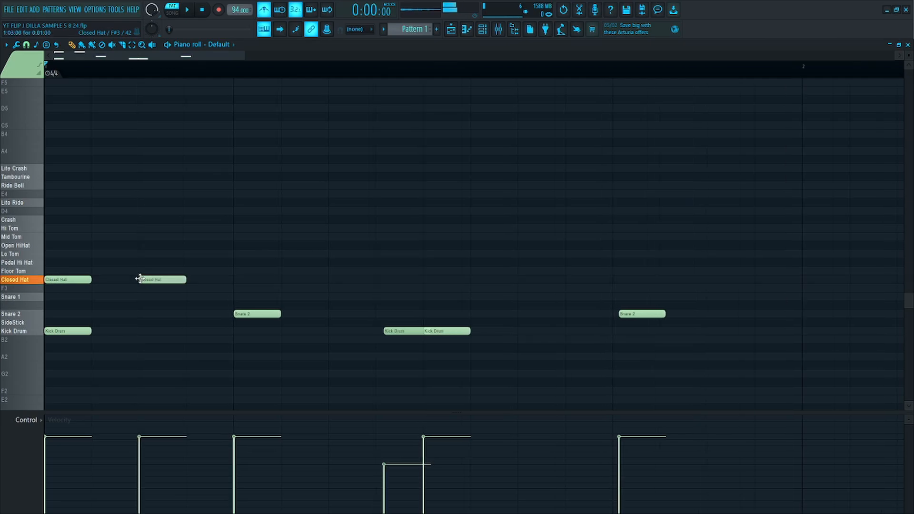
left_click_drag(173, 280, 184, 280)
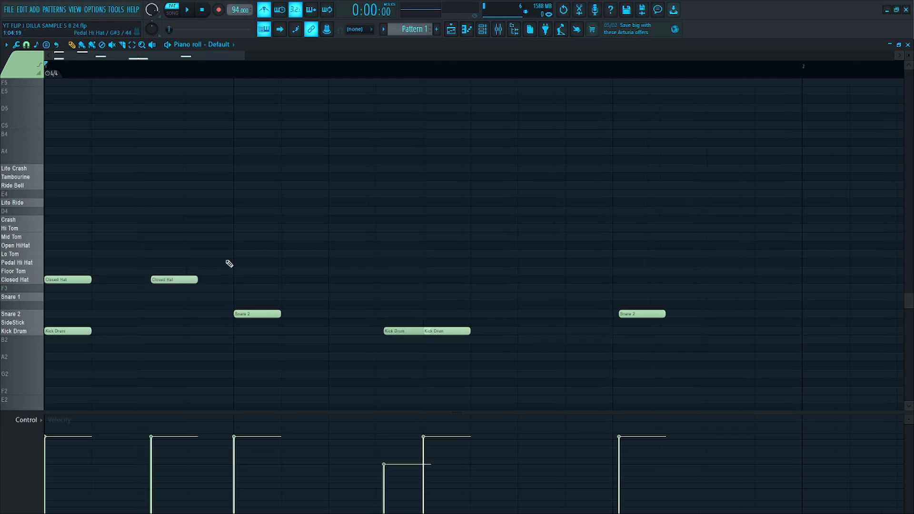
Step: Duplicate the two Closed Hat notes onto the second beat of bar 1 and nudge the copied offbeat hat slightly later
left_click_drag(229, 262, 46, 292)
key("ctrl+b")
left_click(336, 273)
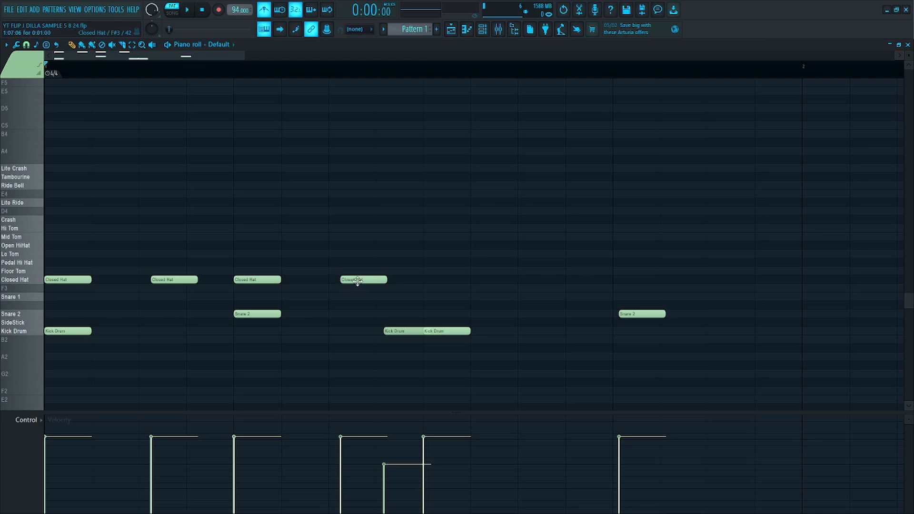
left_click_drag(359, 281, 365, 280)
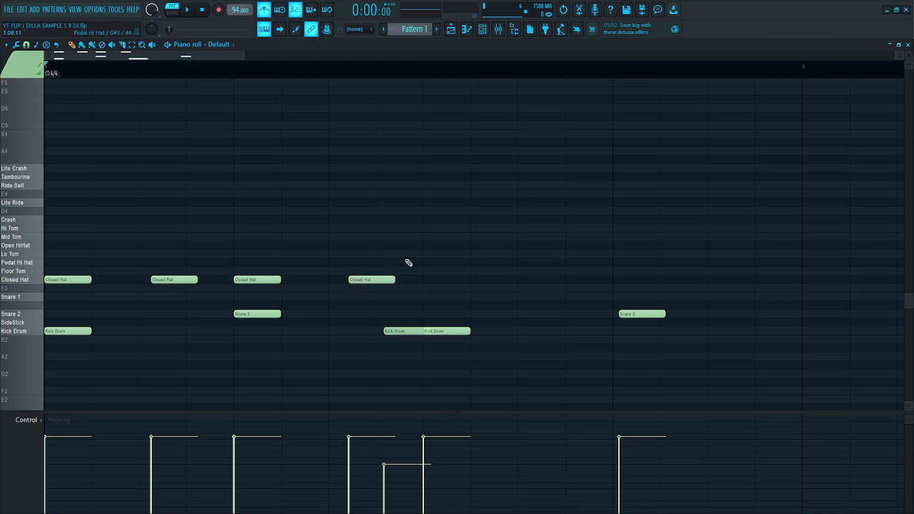
Step: Duplicate the four Closed Hat notes into the second half of bar 1
key("space")
left_click_drag(438, 242, 55, 284)
key("space")
key("ctrl+b")
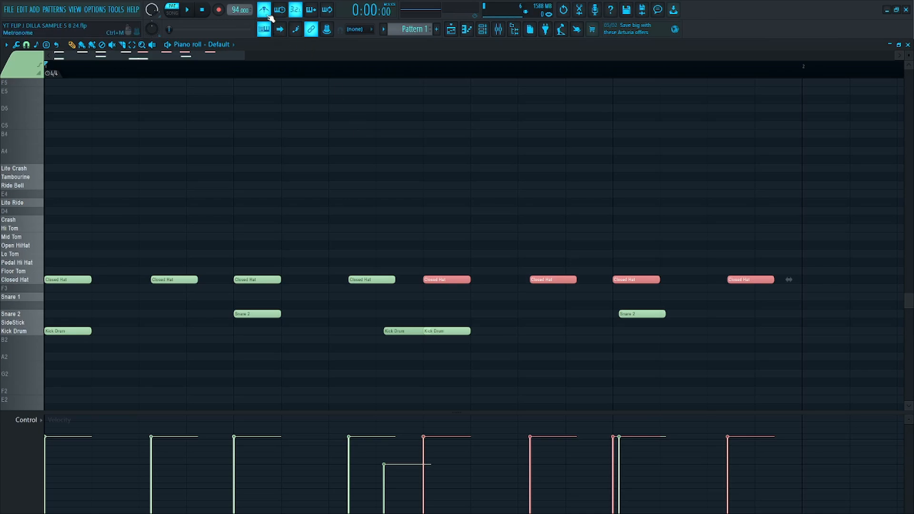
Step: Turn off the metronome, deselect the hats and play back the bar 1 drum loop
left_click(268, 15)
key("space")
key("ctrl+d")
scroll(388, 202, "down", 2)
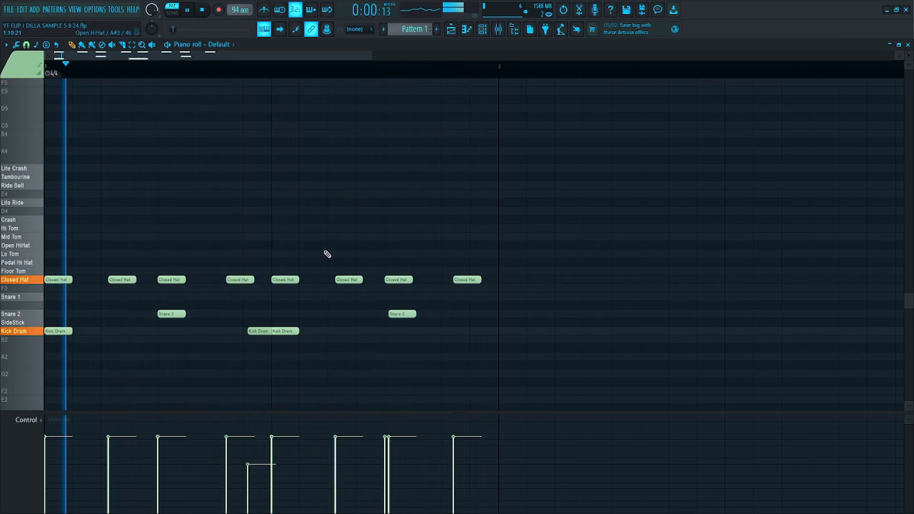
left_click_drag(300, 311, 264, 333, "ctrl")
left_click(312, 315, "ctrl")
key("space")
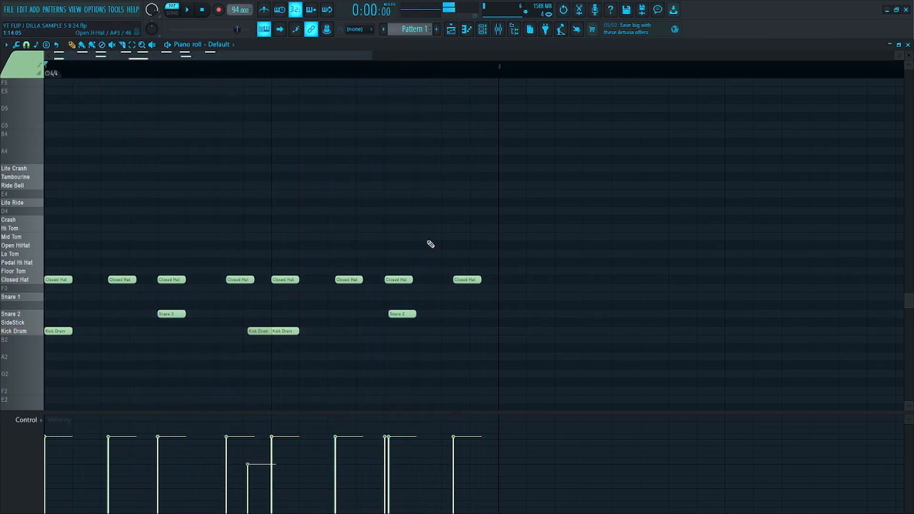
Step: Duplicate the bar 1 drums into bar 2 and add a softer, slightly late Kick Drum note on step 16 of bar 1
scroll(432, 242, "down", 3)
left_click_drag(445, 224, 4, 350, "ctrl")
left_click_drag(48, 332, 306, 329, "shift")
left_click_drag(270, 331, 302, 331)
scroll(284, 331, "up", 3)
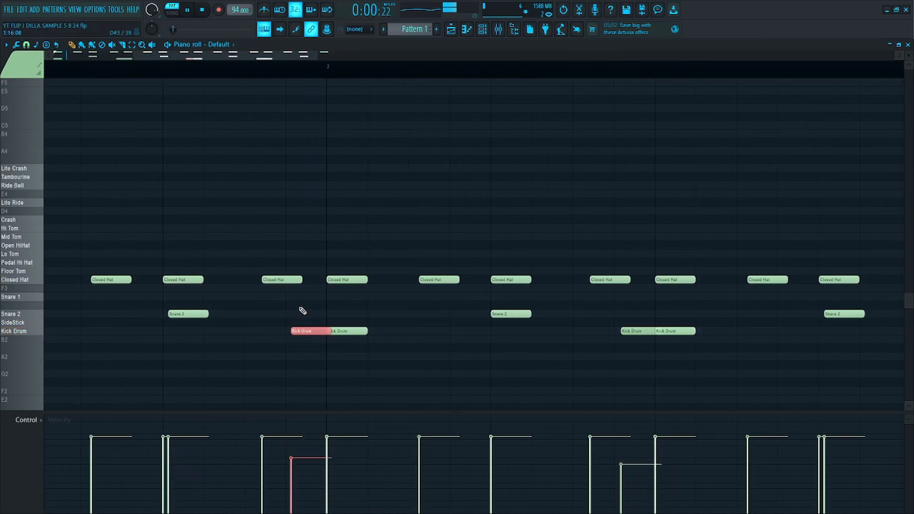
Step: Play back the two-bar drum loop and stop
scroll(373, 210, "down", 1)
scroll(418, 196, "down", 4)
key("space")
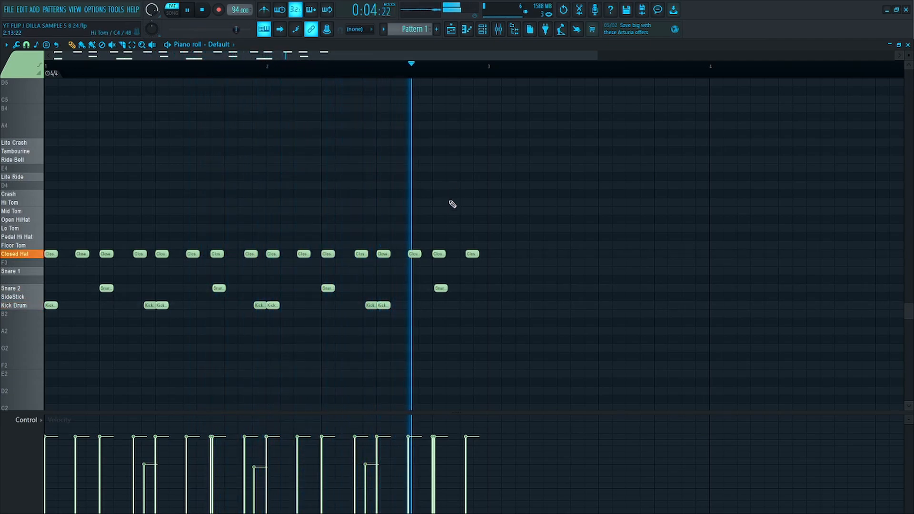
key("space")
Step: Replace bar 2's Kick Drum pair around beat 3 with Kick Drum notes on steps 10 and 11
scroll(526, 301, "down", 3)
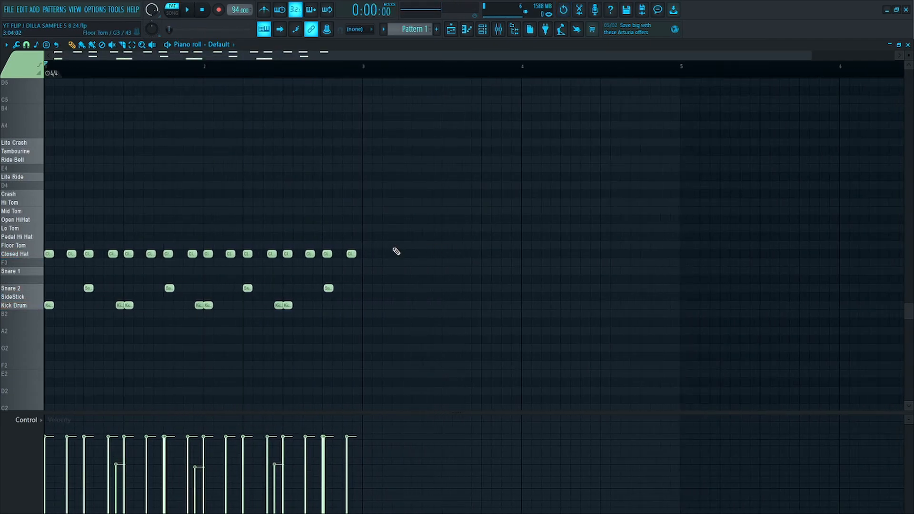
left_click_drag(398, 215, 10, 327)
left_click(272, 307, "ctrl")
scroll(281, 305, "up", 5)
left_click_drag(305, 299, 277, 318)
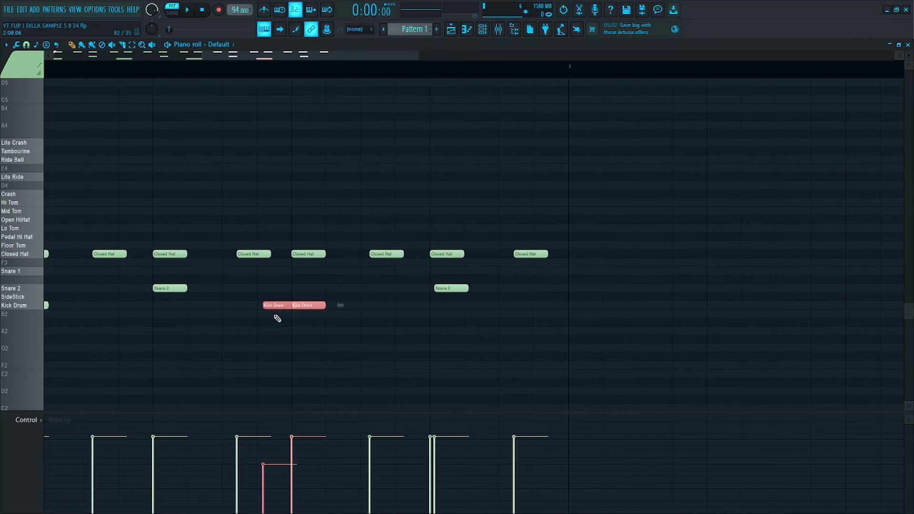
key("Delete")
left_click(362, 307)
left_click(334, 306)
Step: Nudge bar 2's step 10 Kick Drum slightly late, raise the velocities of the step 10 and 11 kicks, and play back the groove
key("space")
left_click_drag(333, 295, 340, 335)
scroll(339, 327, "down", 3)
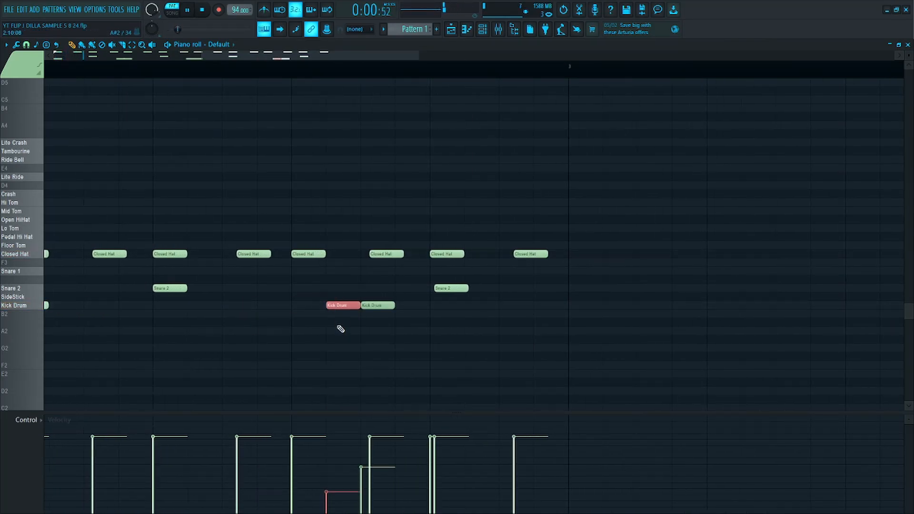
left_click(351, 294, "ctrl")
left_click_drag(398, 288, 344, 306)
left_click_drag(366, 280, 324, 306)
scroll(371, 307, "down", 5)
key("space")
Step: Try a Kick Drum note on step 12 of bar 1, just before the second snare
scroll(324, 306, "up", 5)
left_click_drag(193, 296, 166, 298)
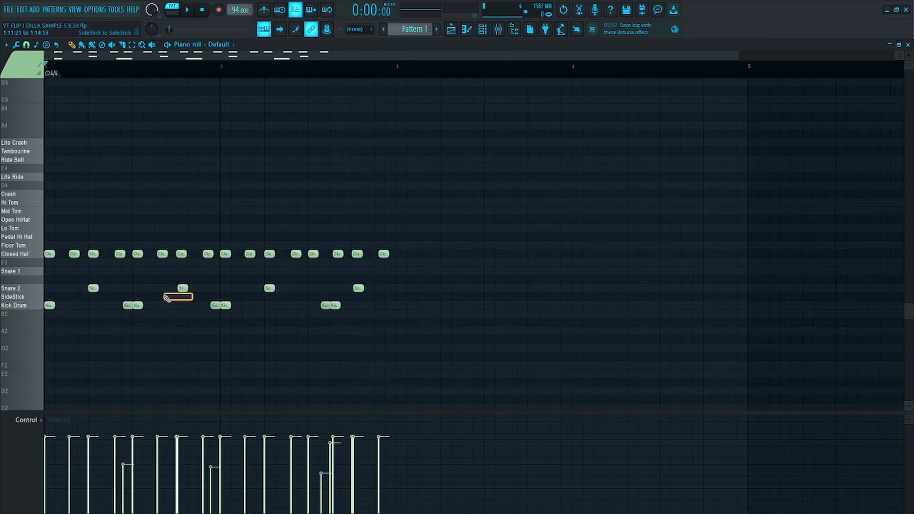
scroll(181, 305, "up", 3)
left_click(215, 305)
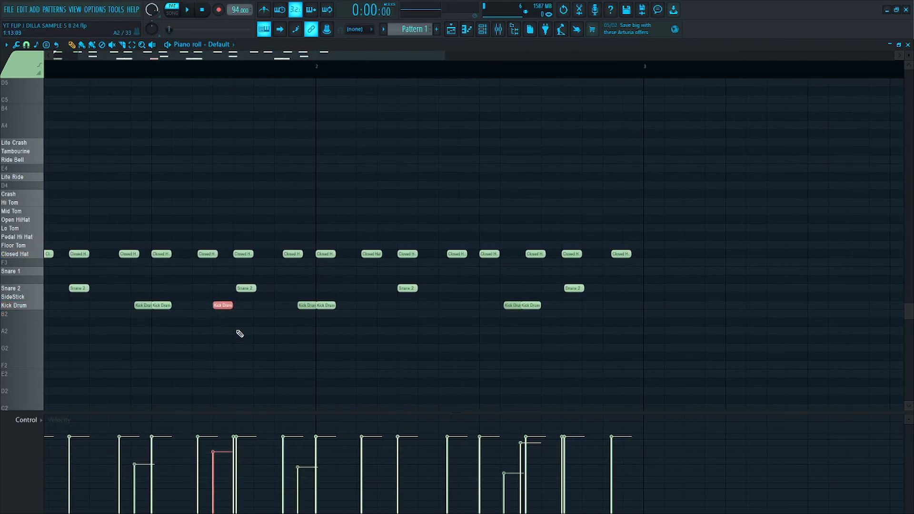
scroll(240, 334, "up", 4)
left_click(217, 327, "ctrl")
right_click(217, 306)
Step: Add a Kick Drum note on step 4 of bar 1 and nudge it slightly late
scroll(197, 310, "down", 3)
scroll(67, 306, "up", 3)
left_click(114, 305)
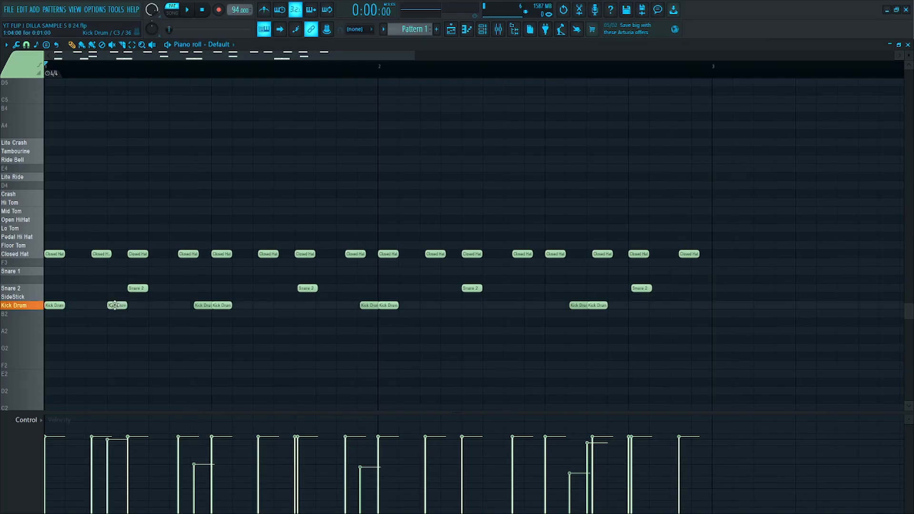
mouse_move(122, 294)
left_mouse_down()
mouse_move(114, 318)
mouse_move(119, 302)
left_mouse_up()
left_click(118, 303)
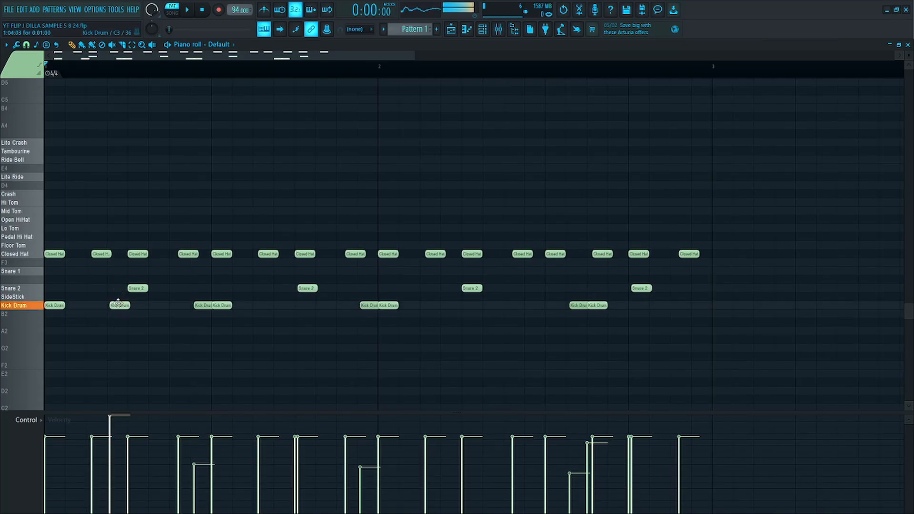
left_click(111, 436)
left_click_drag(91, 244, 114, 269)
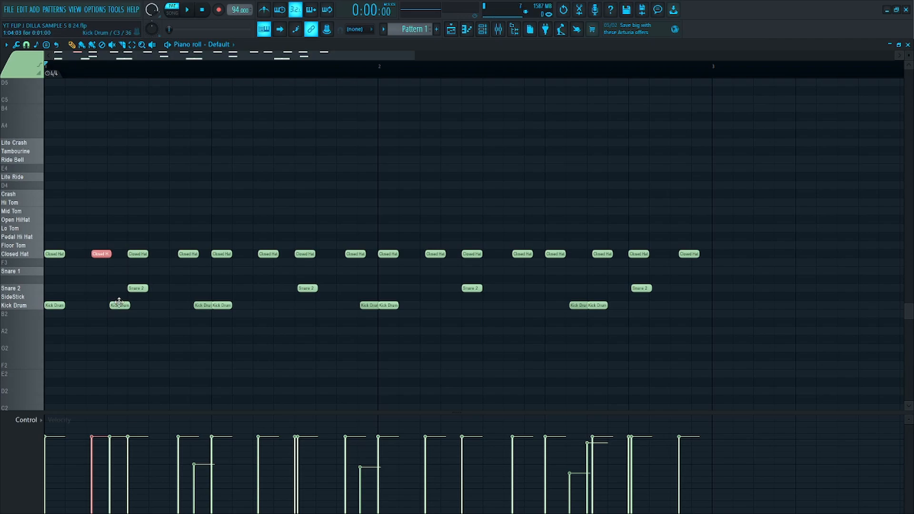
Step: Lower the velocity of bar 1's step 4 Kick Drum note and play back the groove
left_click(120, 304)
key("space")
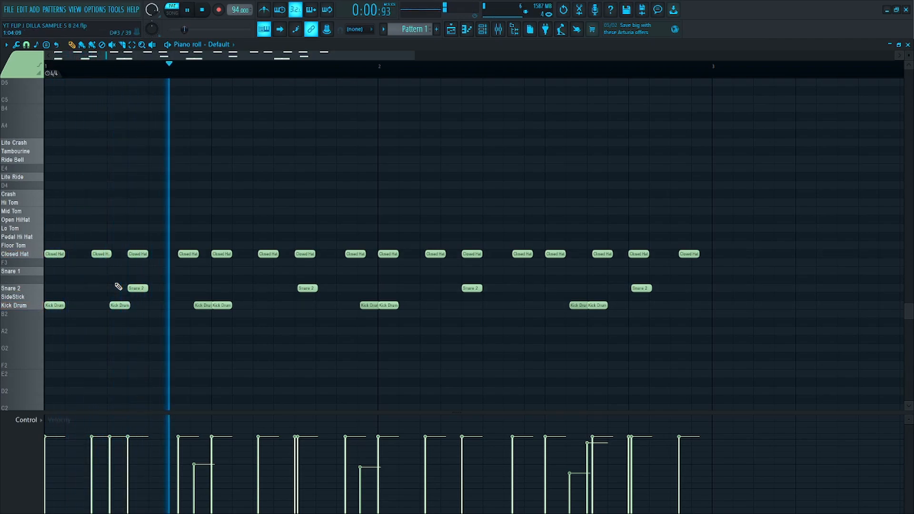
left_click(119, 305)
key("space")
Step: Add a matching soft, slightly late Kick Drum note on step 4 of bar 2 and play back the loop
key("space")
left_click(117, 287, "ctrl")
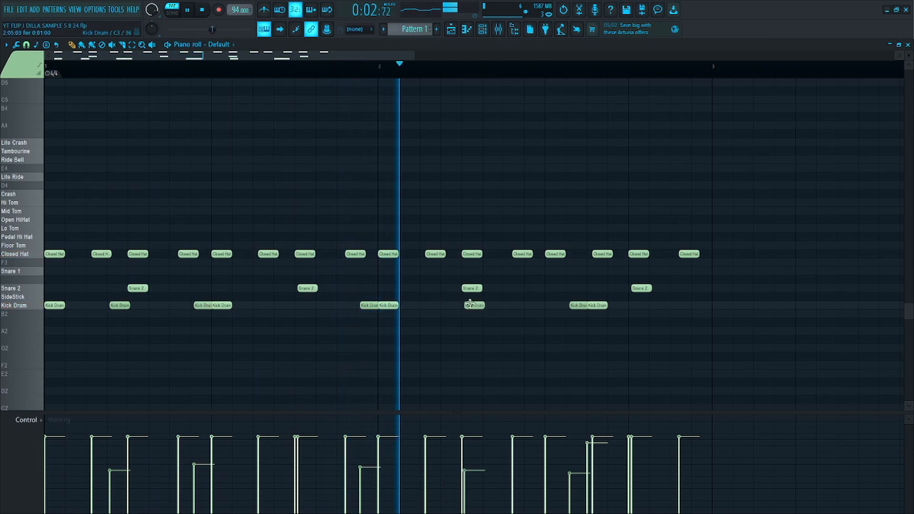
left_click(449, 305)
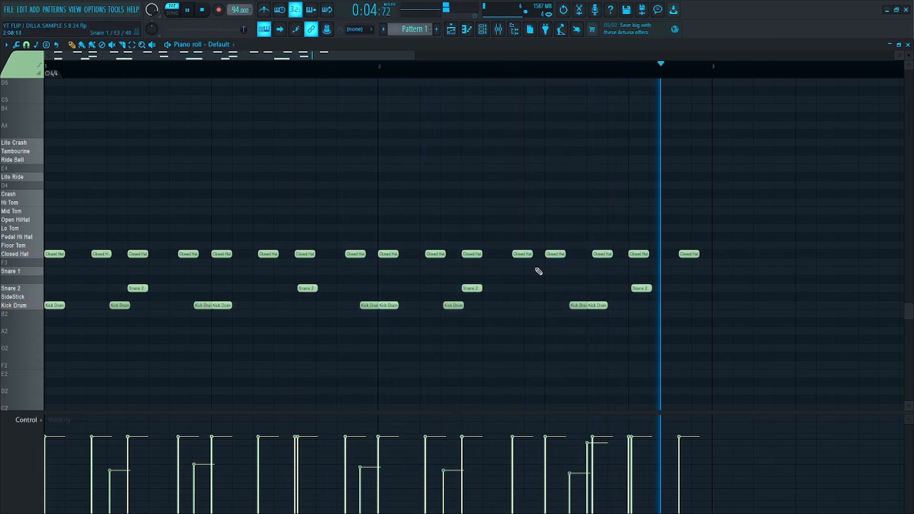
key("space")
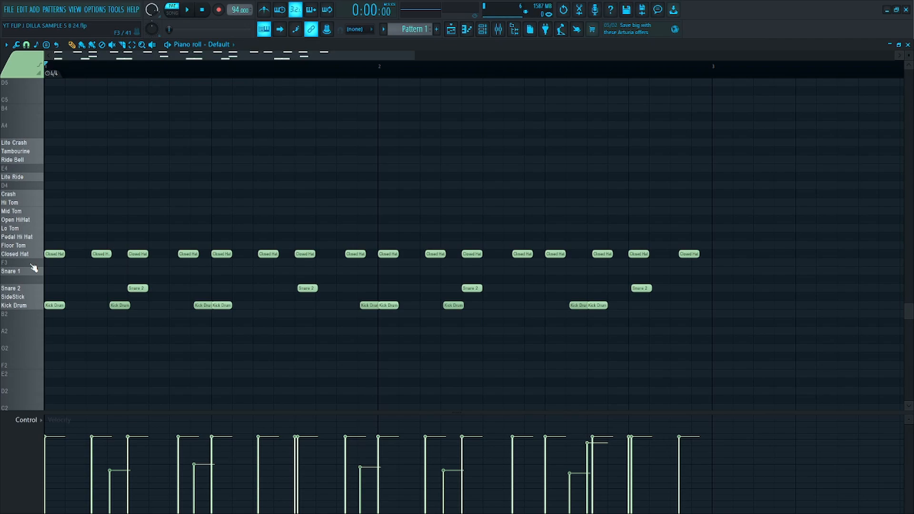
Step: Nudge the second and fourth Closed Hat notes of bar 1 slightly earlier
left_click(37, 247, "ctrl")
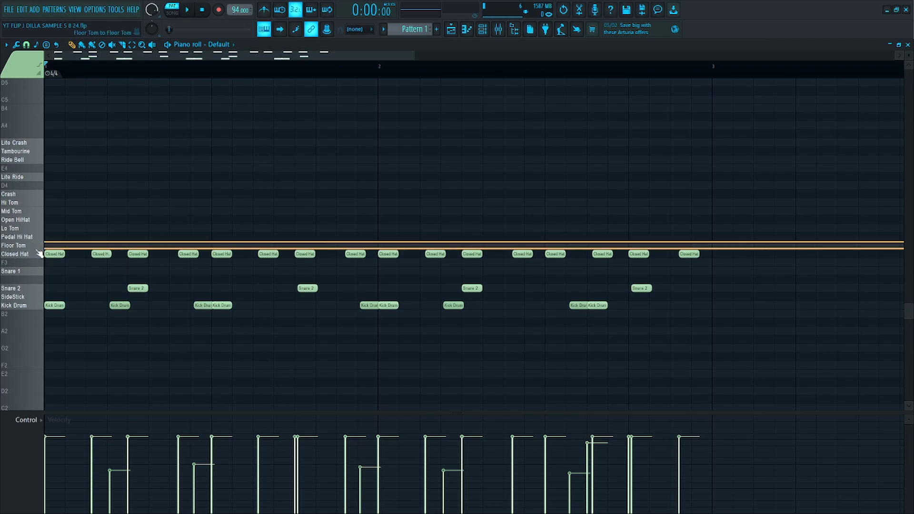
left_click(32, 256, "ctrl")
left_click(196, 228, "ctrl")
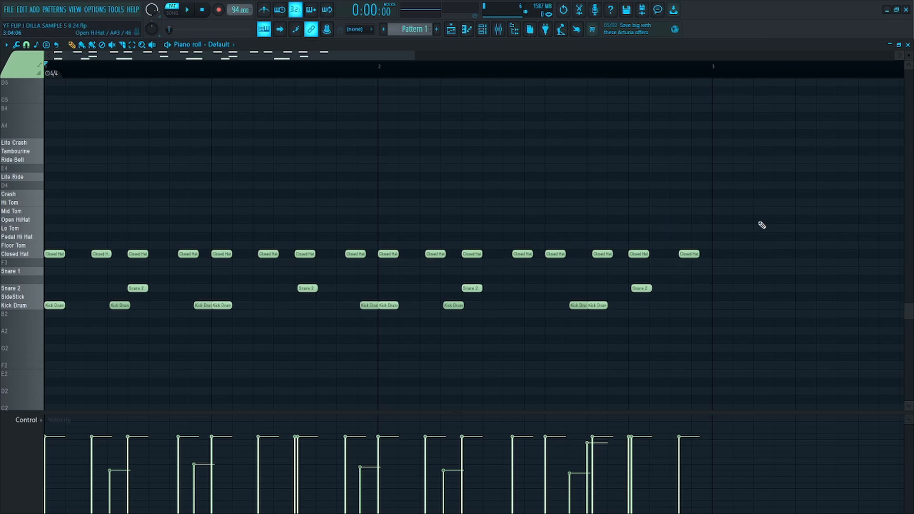
left_click_drag(748, 225, 47, 262)
left_click(56, 241, "ctrl")
left_click_drag(104, 254, 103, 255)
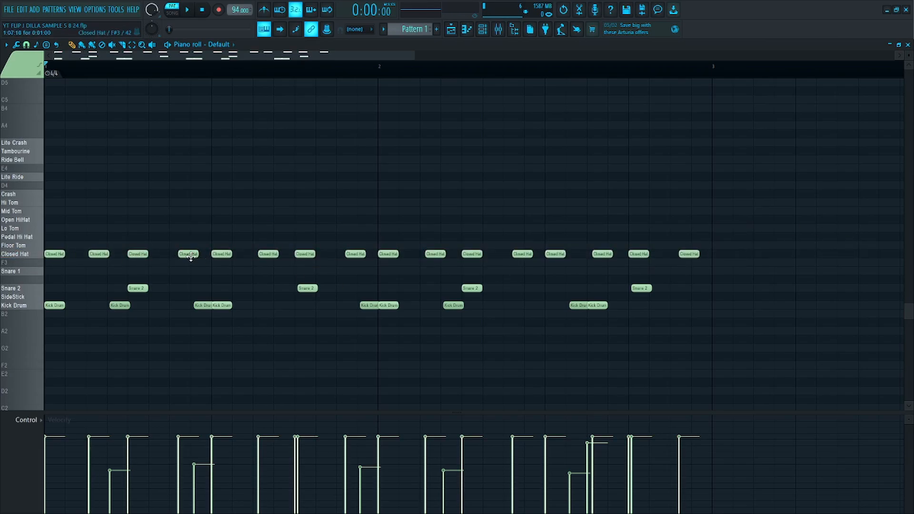
left_click_drag(191, 257, 188, 257)
Step: Nudge bar 1's sixth and eighth Closed Hat notes slightly earlier and replace bar 2's hats with a copy of bar 1's
left_click_drag(763, 224, 291, 260)
left_click_drag(809, 226, 353, 254)
key("Delete")
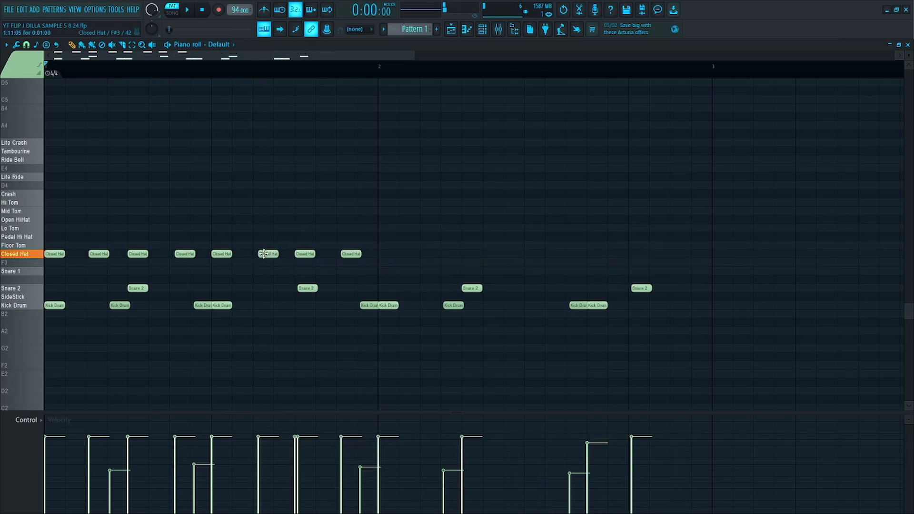
left_click_drag(263, 253, 260, 254)
left_click_drag(423, 217, 390, 252)
Step: Shift all Closed Hat notes in both bars slightly late and play back the loop
left_click_drag(766, 247, 64, 259)
scroll(58, 251, "up", 5)
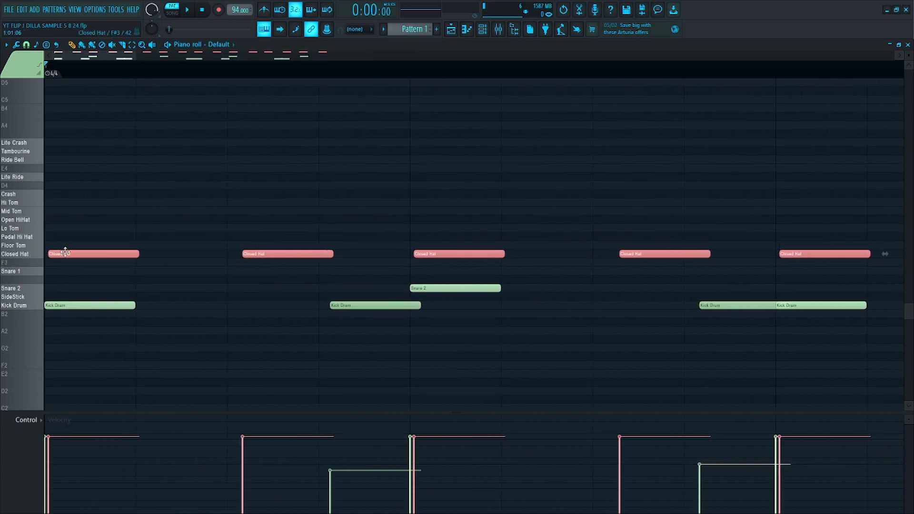
key("space")
scroll(66, 253, "down", 4)
left_click(245, 185, "ctrl")
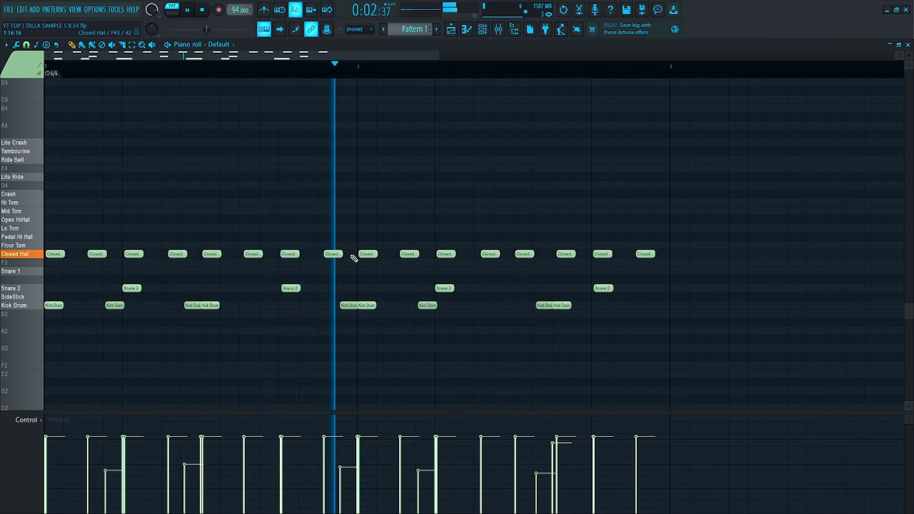
Step: Move bar 2's sixth Closed Hat to Open HiHat, lengthen it almost to the next hat and play back the loop
scroll(566, 248, "up", 3, "ctrl")
key("space")
left_click_drag(554, 256, 611, 220)
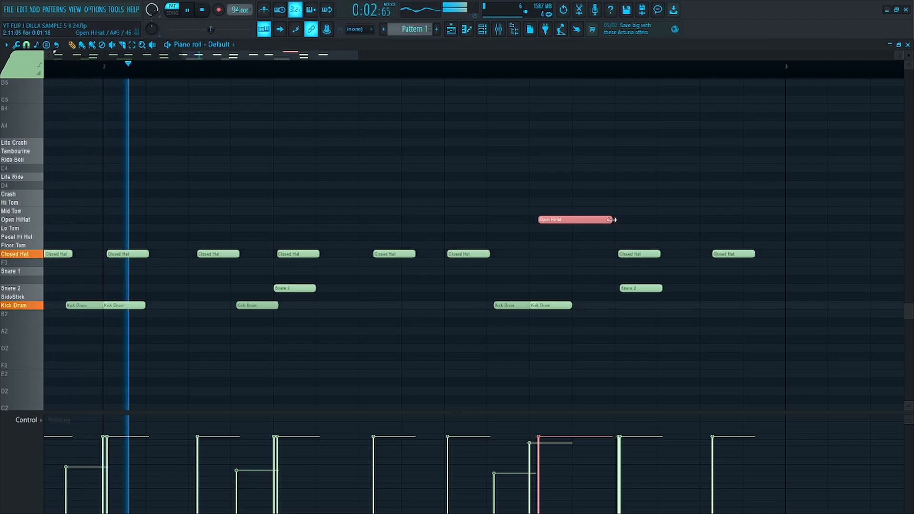
left_click(644, 186, "ctrl")
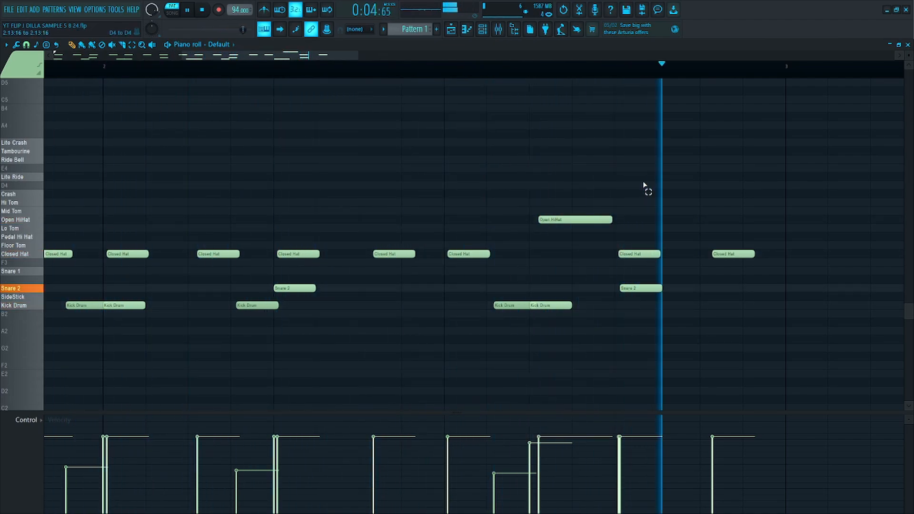
scroll(643, 186, "down", 4)
key("space")
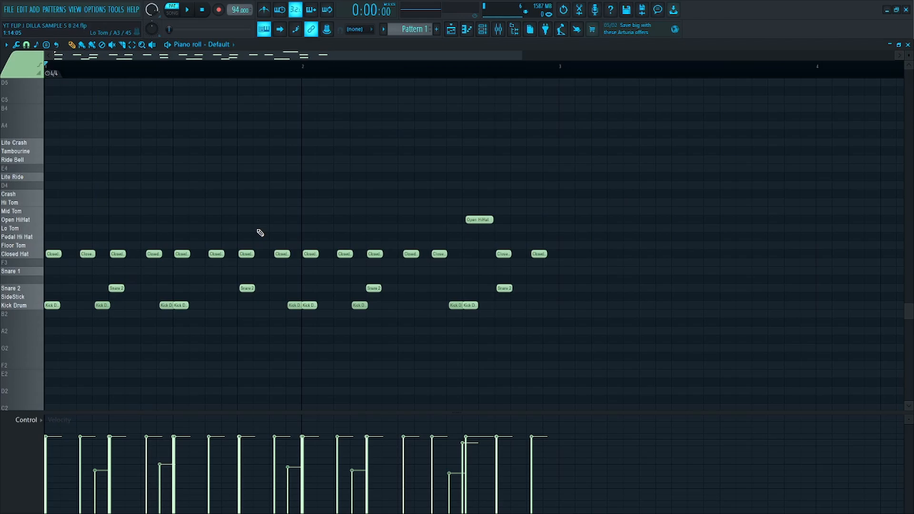
key("F6")
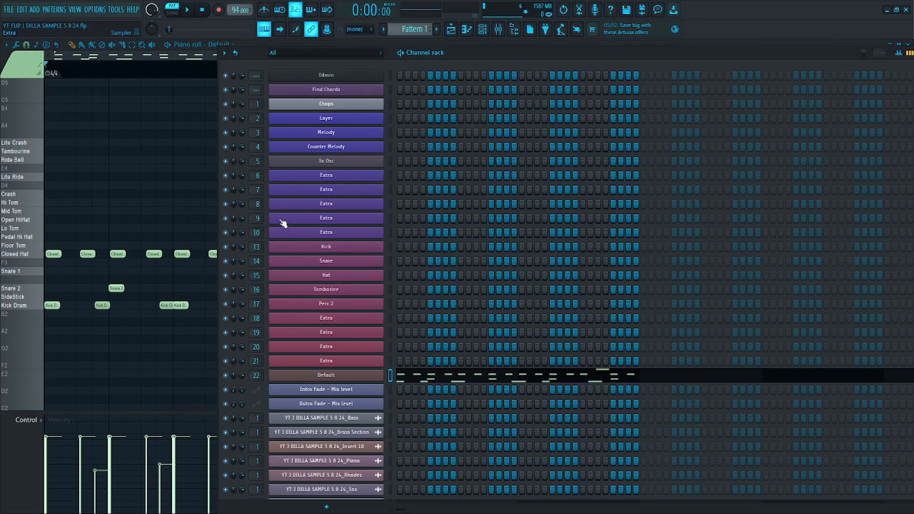
key("F6")
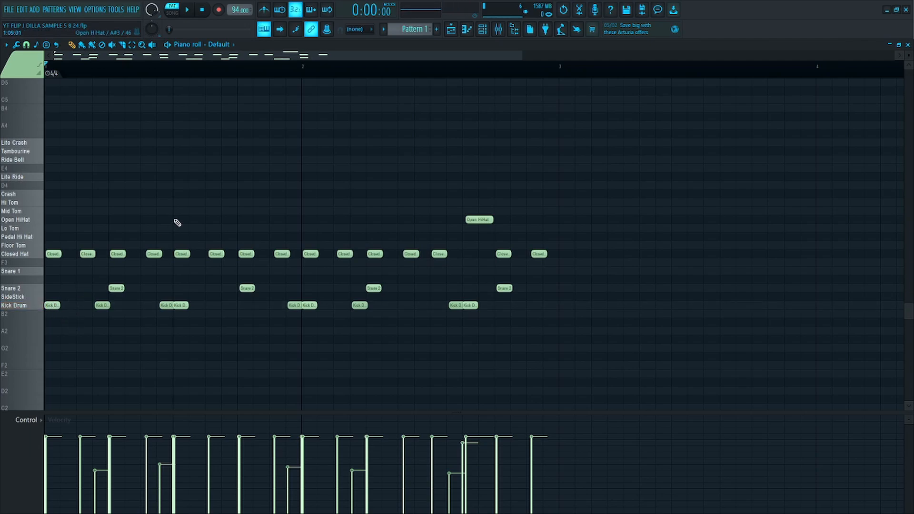
Step: Nudge all Kick Drum notes except each bar's downbeat kick slightly later and play back the loop
left_click_drag(568, 317, 44, 333)
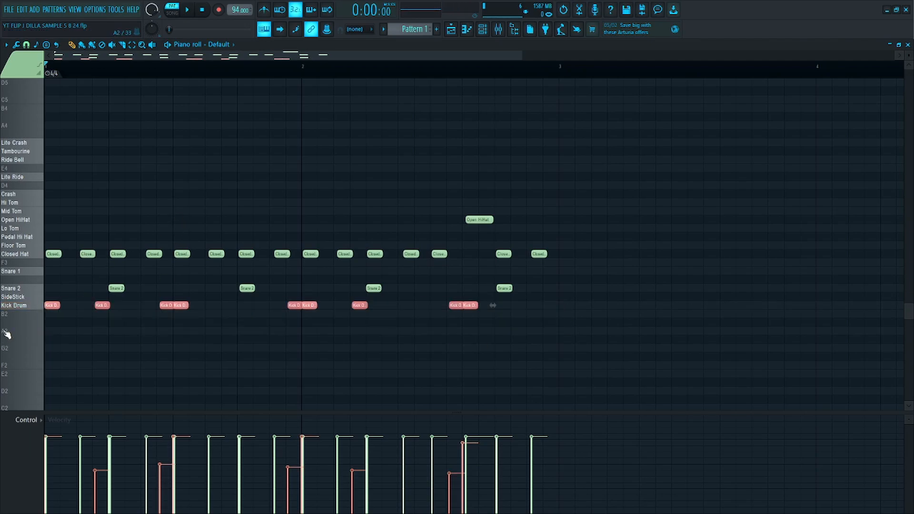
scroll(35, 320, "up", 4)
scroll(31, 320, "down", 4)
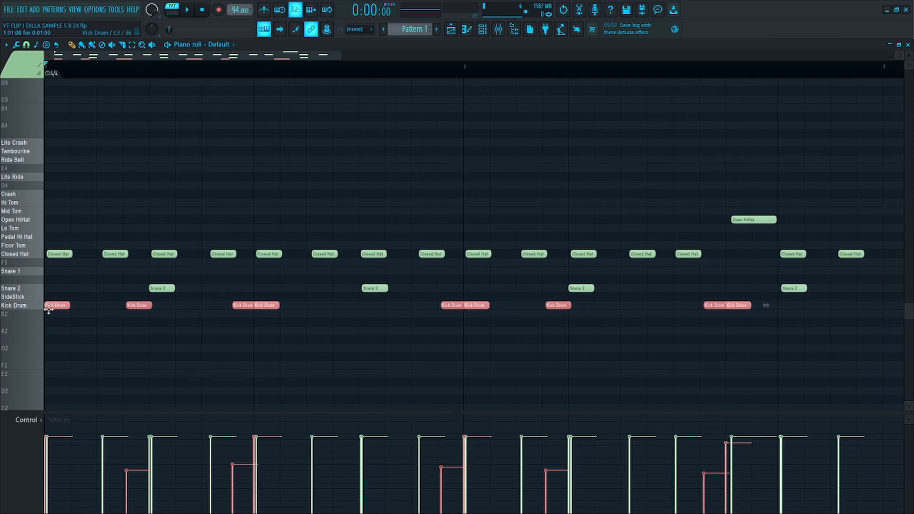
scroll(526, 330, "down", 3)
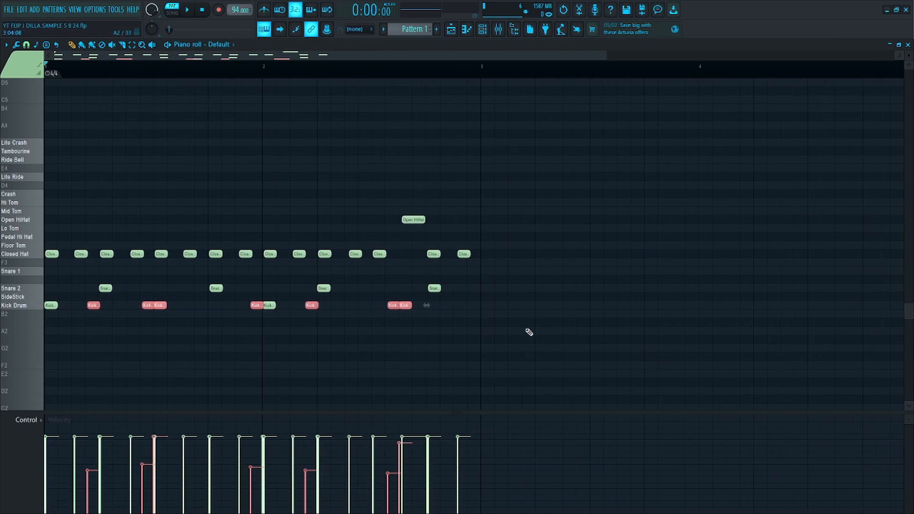
scroll(218, 316, "up", 3)
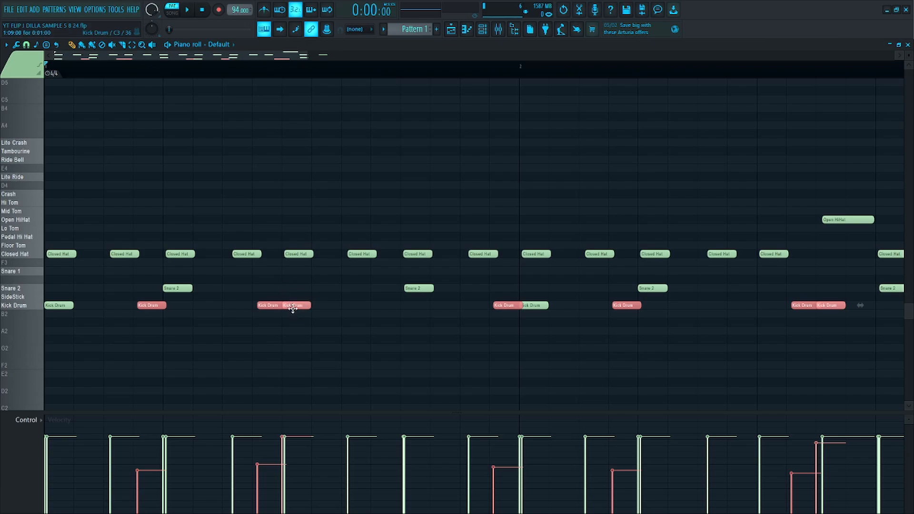
scroll(299, 307, "down", 4)
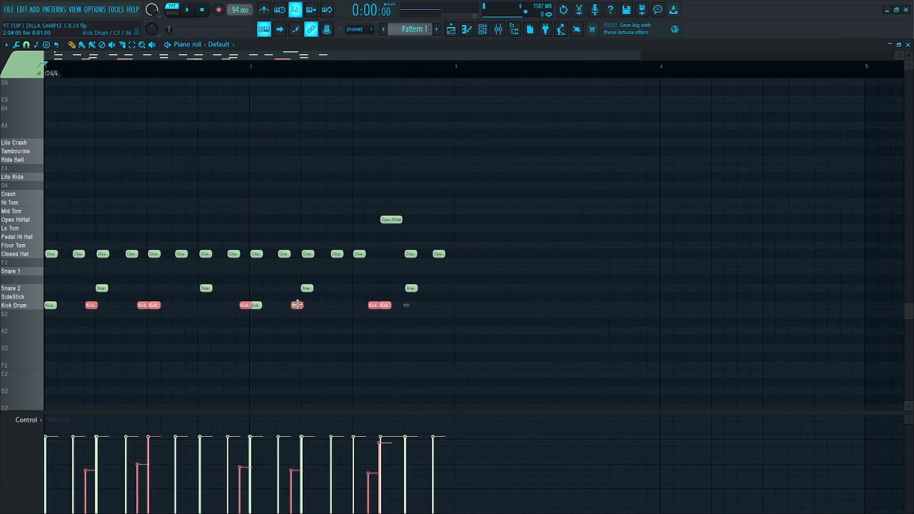
key("space")
left_click(479, 340, "ctrl")
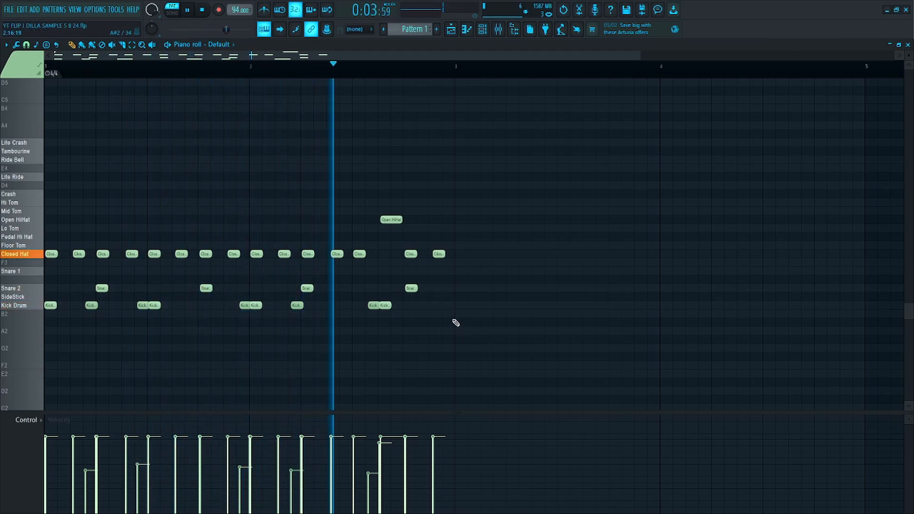
Step: Move the Kick Drum notes from the Default channel to the Kick channel and place them all on C5
key("F6")
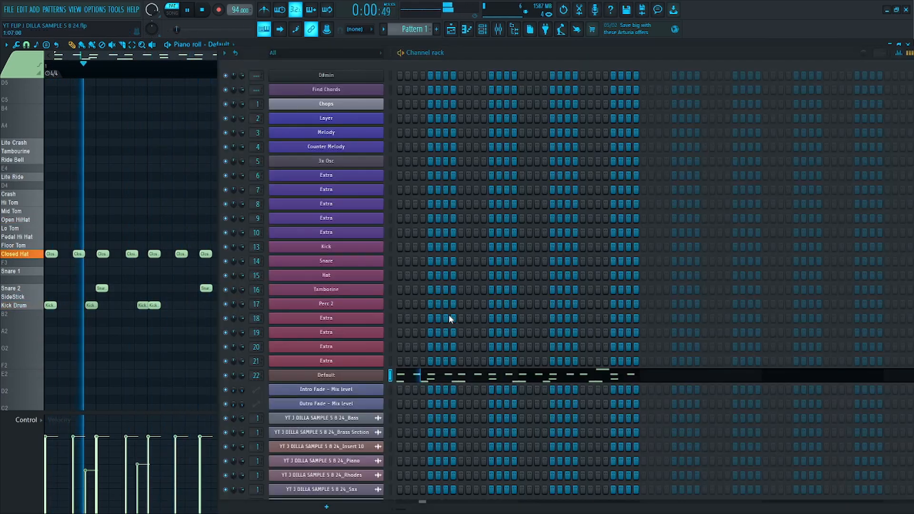
key("space")
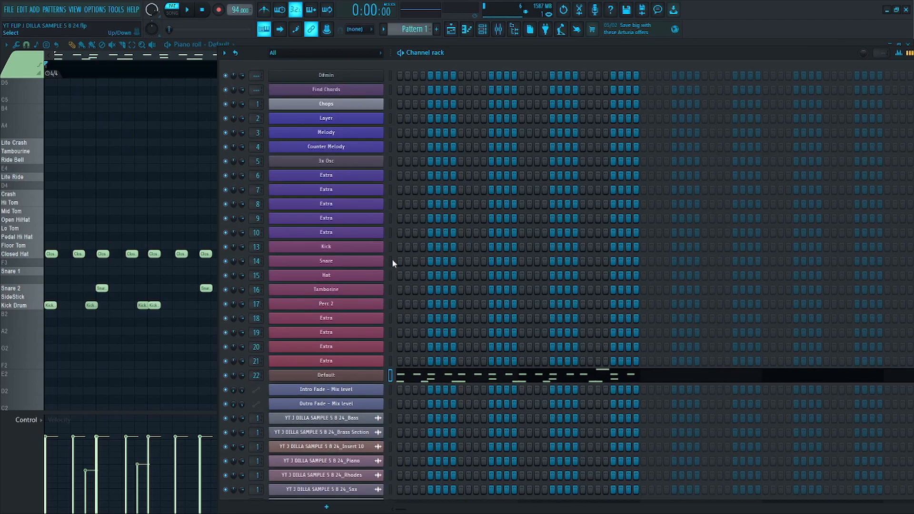
left_click(427, 377)
left_click(426, 378)
left_click(34, 308, "ctrl")
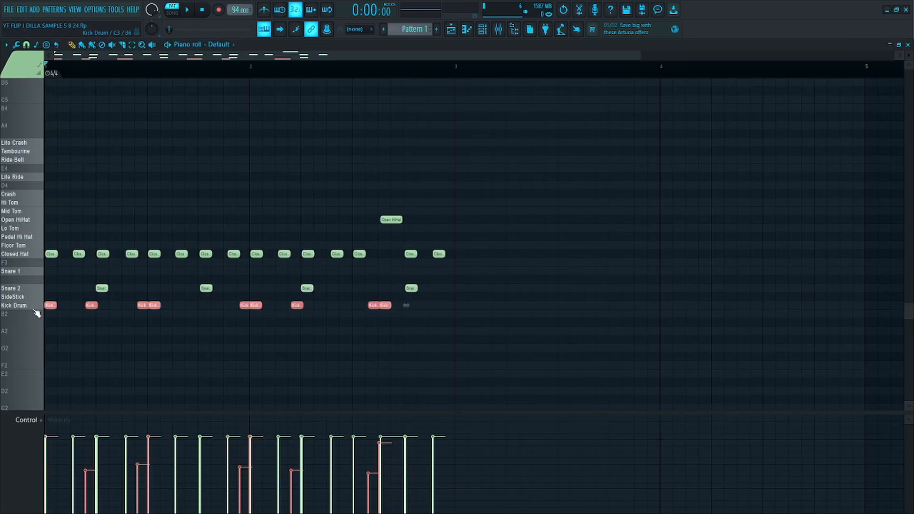
key("ctrl+x")
key("F6")
right_click(362, 247)
left_click(419, 246)
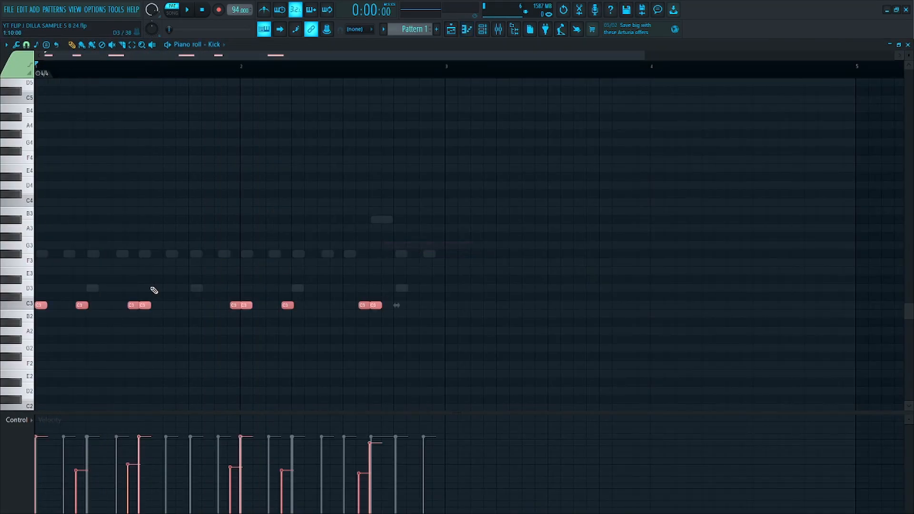
key("alt+k")
key("Return")
key("F6")
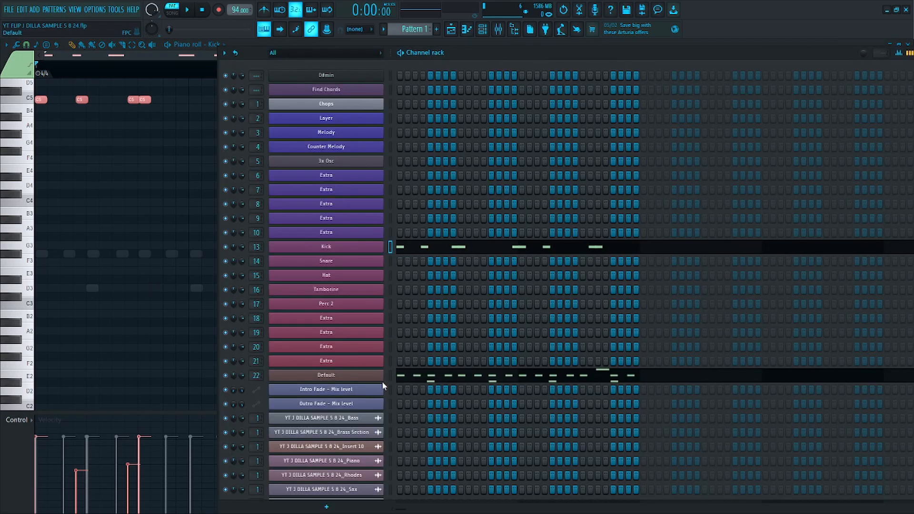
Step: Move the remaining hat and snare notes from the Default channel to the Snare channel and paste a copy into the Hat channel
left_click(389, 377)
key("ctrl+x")
left_click(389, 263)
key("ctrl+v")
left_click(417, 265)
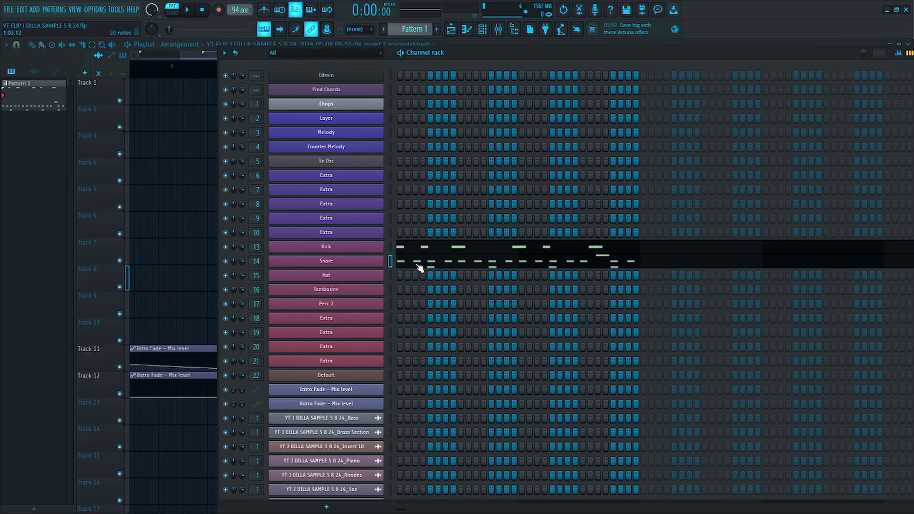
left_click(416, 265)
key("F6")
left_click(390, 275)
key("ctrl+v")
left_click(412, 276)
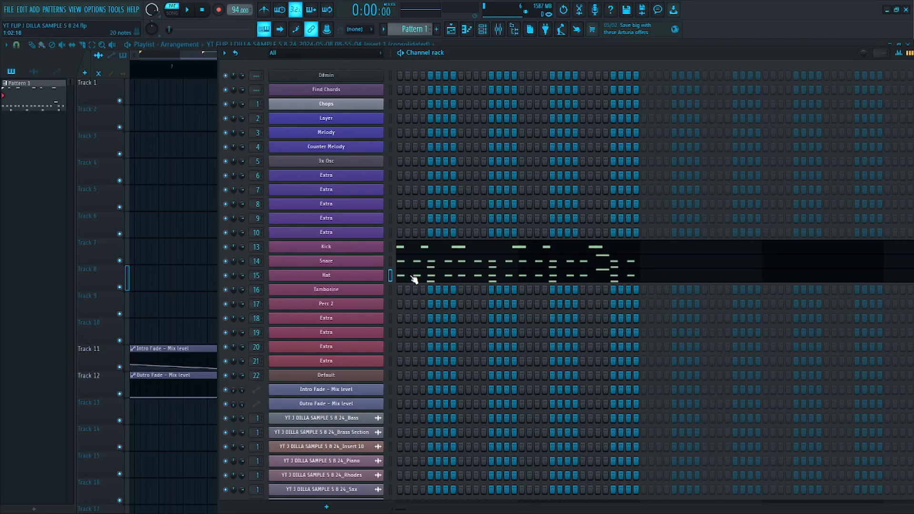
Step: Copy all the hat and snare notes from the Hat channel back into the Default channel
left_click(412, 276)
key("ctrl+a")
key("ctrl+c")
key("F6")
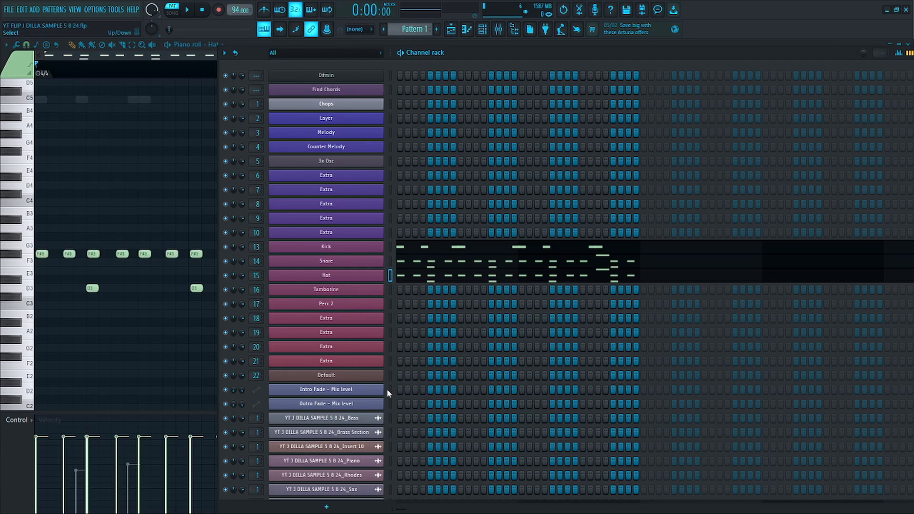
left_click(389, 376)
key("ctrl+v")
Step: Copy the Kick channel's notes back into Default, lower them two octaves to the Kick Drum row and mute the Default channel
left_click(412, 247)
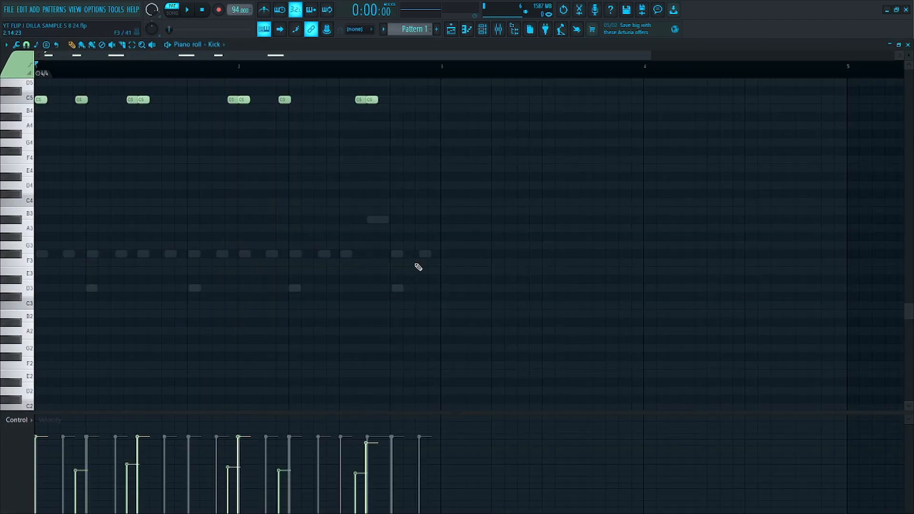
key("F6")
left_click(280, 321)
key("ctrl+v")
key("shift+Down")
key("shift+Down")
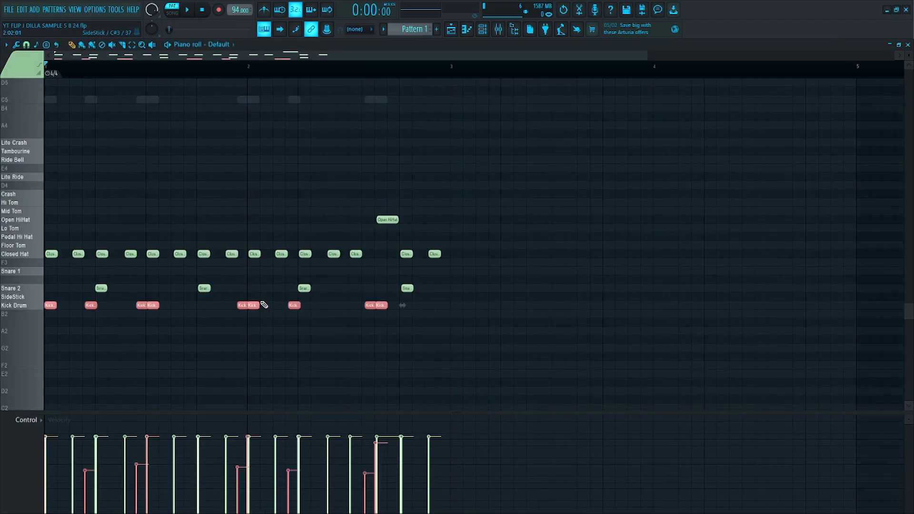
key("F6")
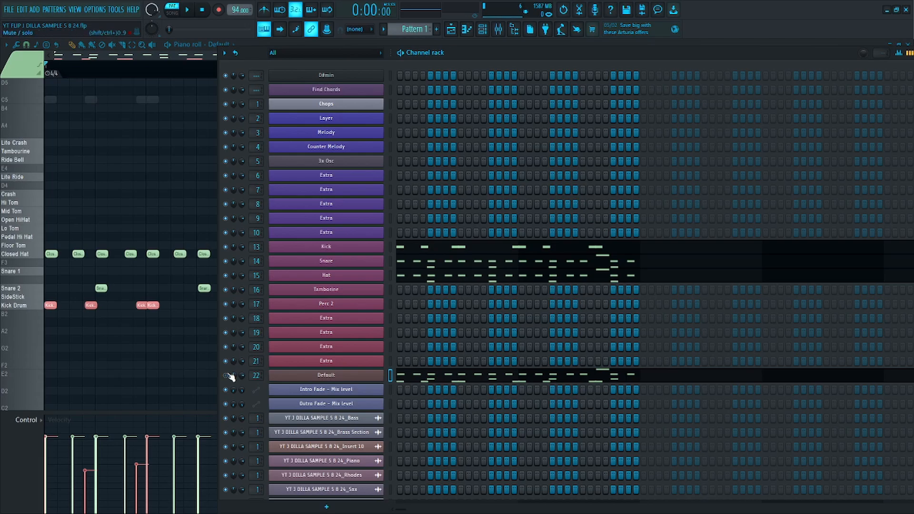
Step: Delete the open hat and snare notes from the Hat channel and move the remaining closed hats to C5
left_click(462, 276)
left_click_drag(379, 219, 386, 263)
key("F6")
key("F6")
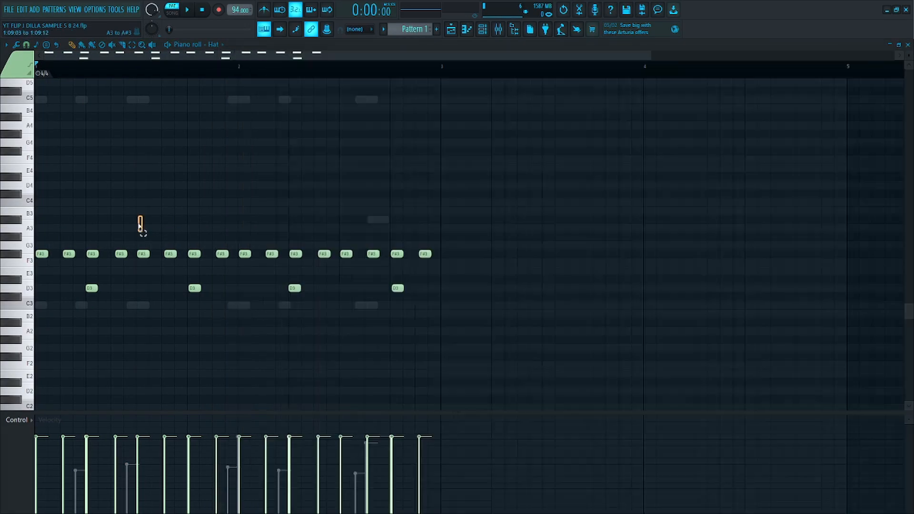
key("F6")
key("F6")
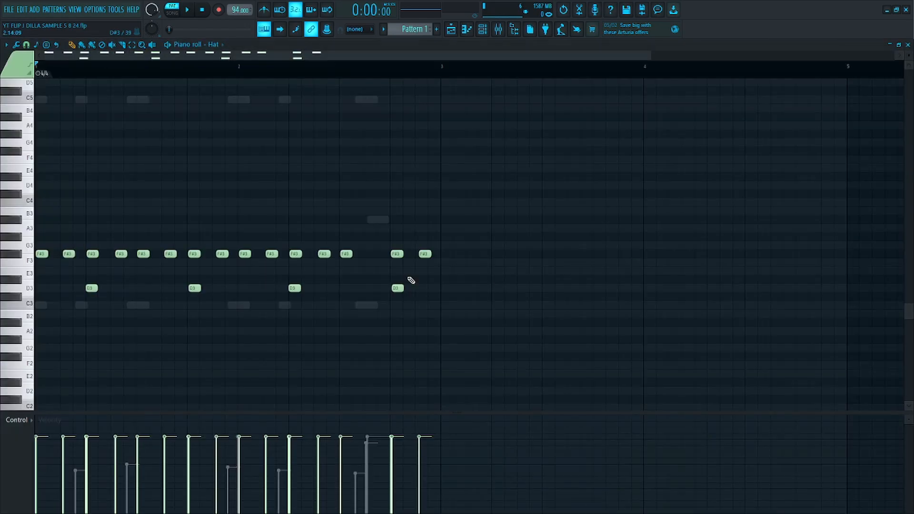
left_click(10, 296, "ctrl")
left_click(10, 290, "ctrl")
key("Delete")
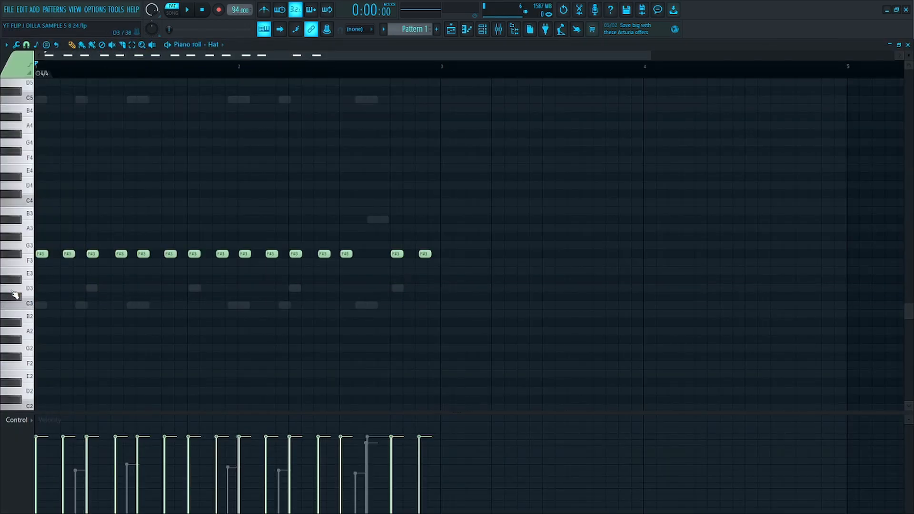
key("alt+k")
key("Return")
Step: Delete all hat notes from the Snare channel and move the four remaining snare notes to C5
key("F6")
left_click(419, 262)
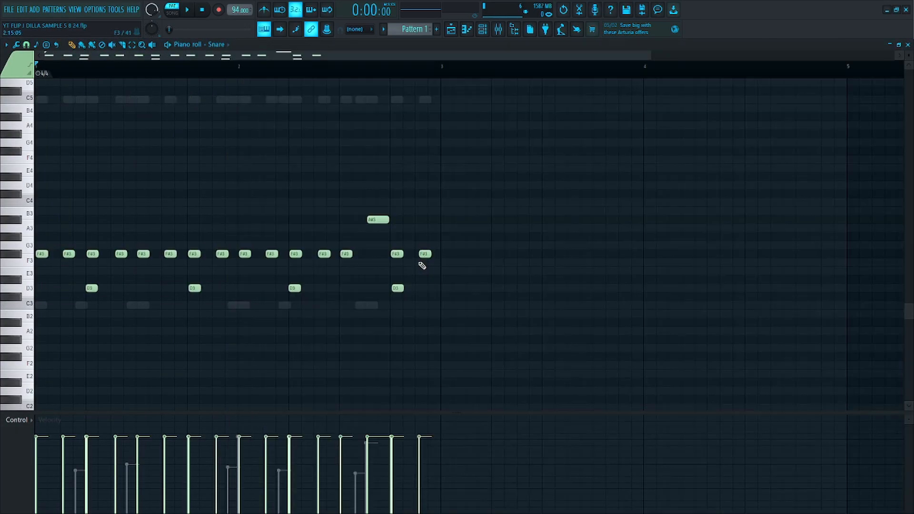
left_click_drag(495, 187, 1, 280)
key("alt+k")
key("Return")
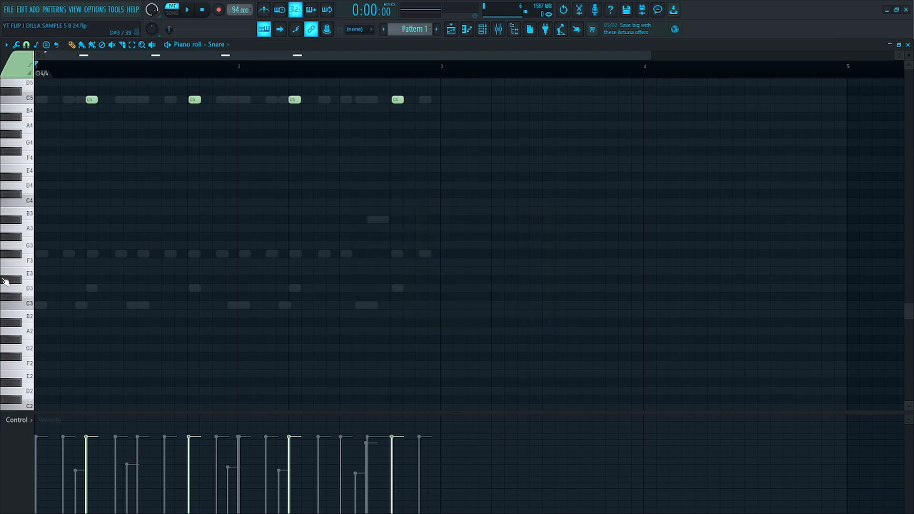
Step: Raise the velocities of all notes in the Snare channel to near maximum and raise those in the Kick channel as well
key("ctrl+a")
key("alt+r")
key("Return")
key("F6")
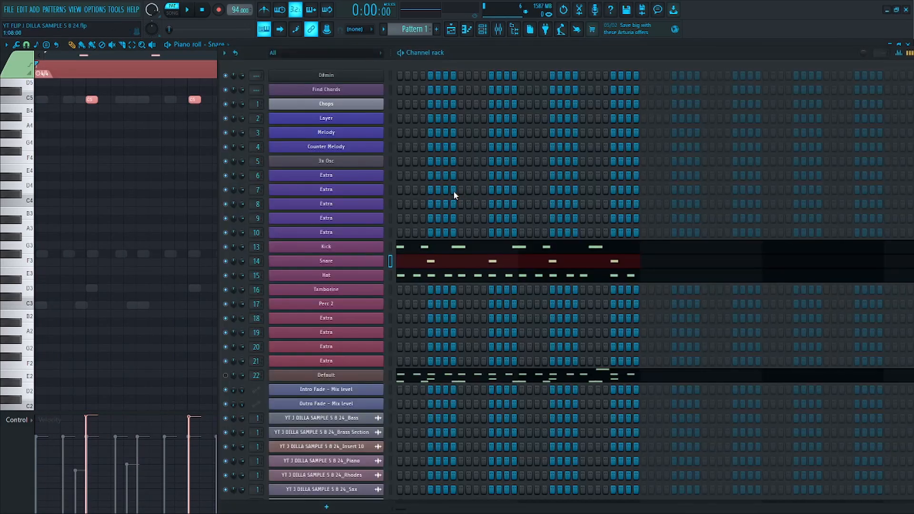
left_click(496, 244)
scroll(490, 238, "up", 4)
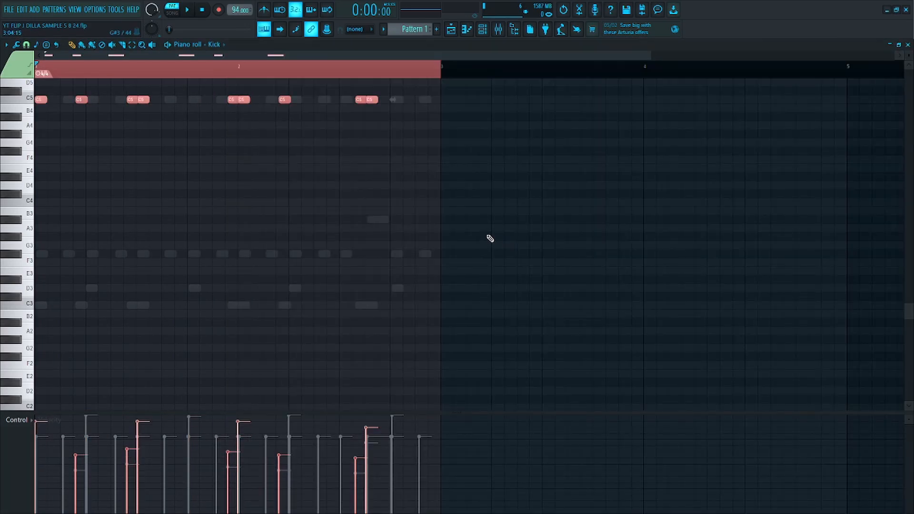
key("F6")
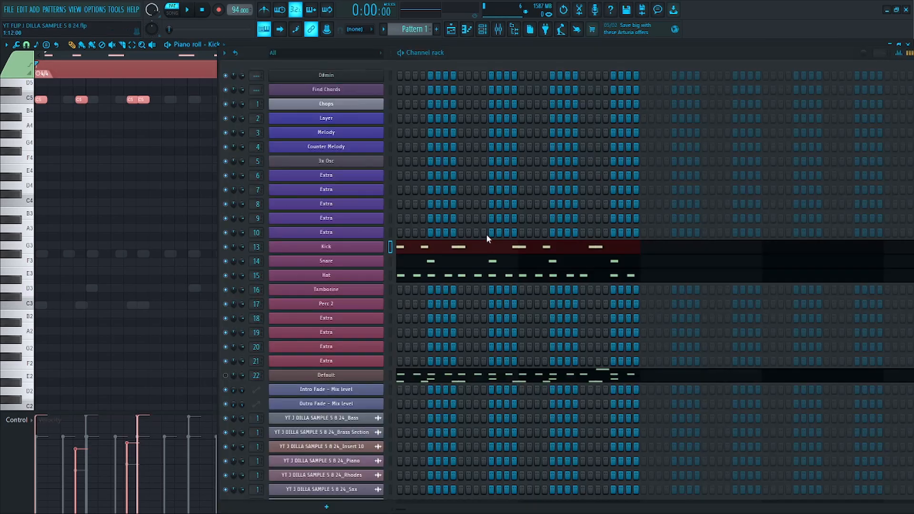
Step: Lower the velocities of the off-beat Hat notes, slightly randomize all Hat velocities and clear the time selection
left_click(502, 276)
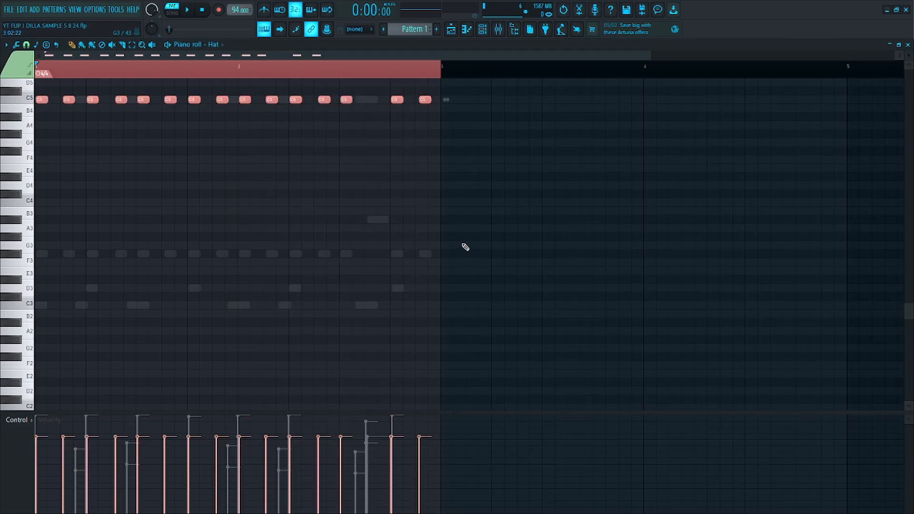
key("ctrl+d")
scroll(466, 247, "up", 5)
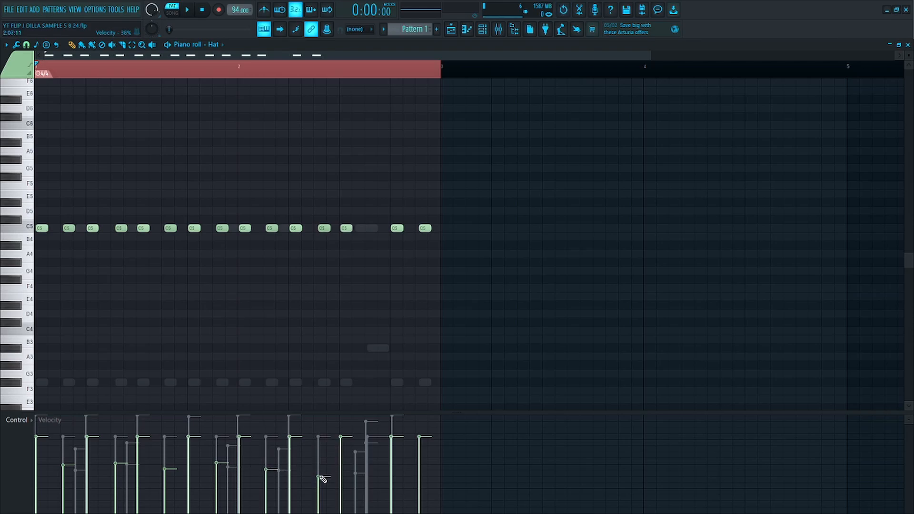
key("ctrl+a")
key("alt+r")
key("Return")
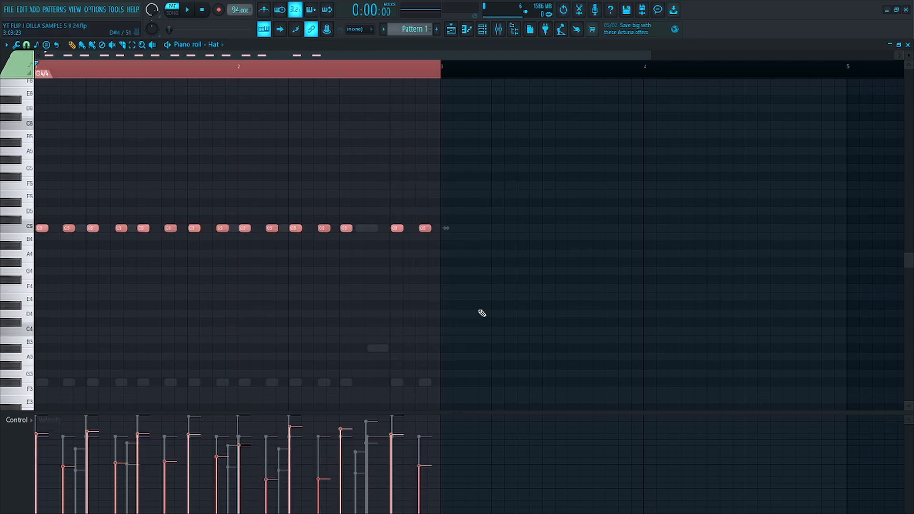
key("space")
key("space")
left_click(376, 76)
Step: Lower the Hat's mixer track, Insert 15, to about 48% (-13.2 dB) while playing back the loop
key("F6")
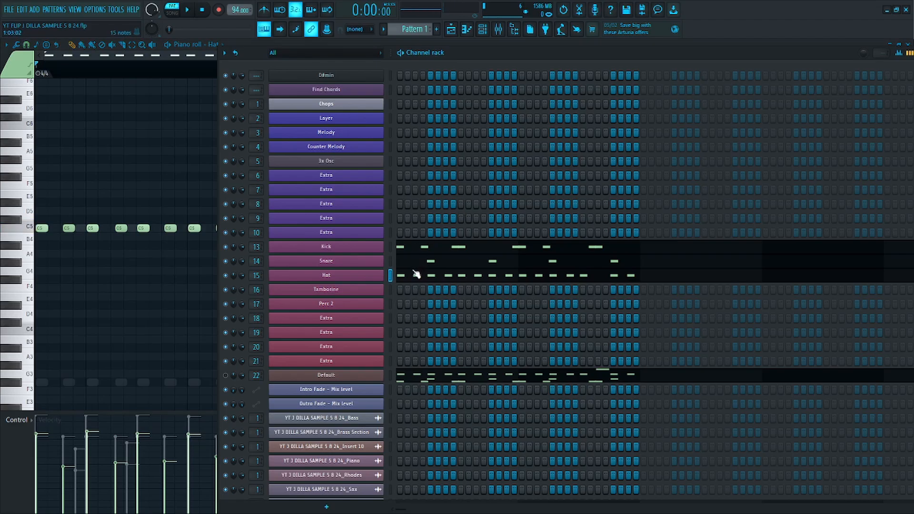
left_click(500, 30)
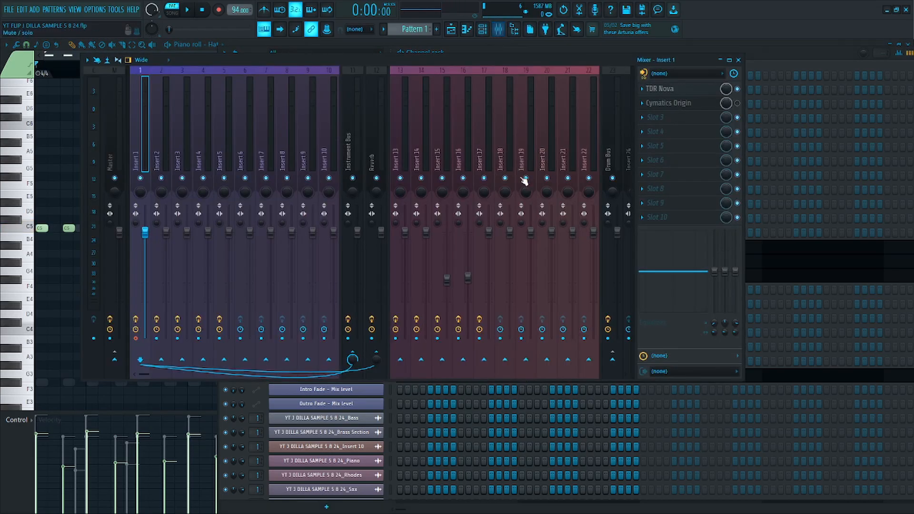
left_click(460, 123)
left_click(442, 133)
key("space")
left_click_drag(447, 280, 447, 287)
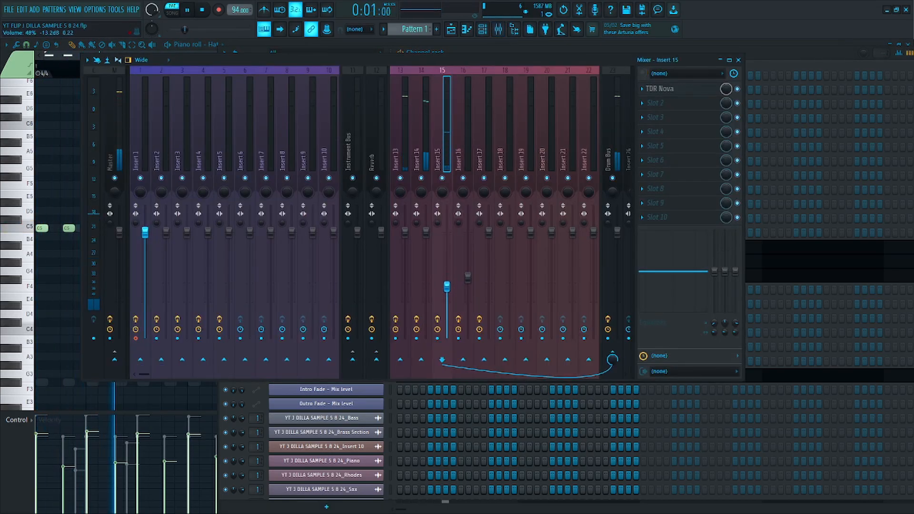
key("F9")
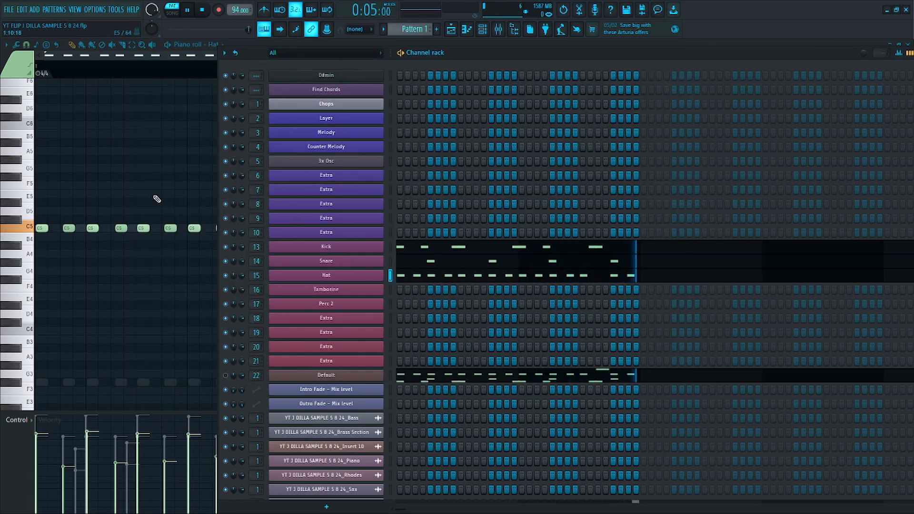
key("F6")
key("F6")
key("space")
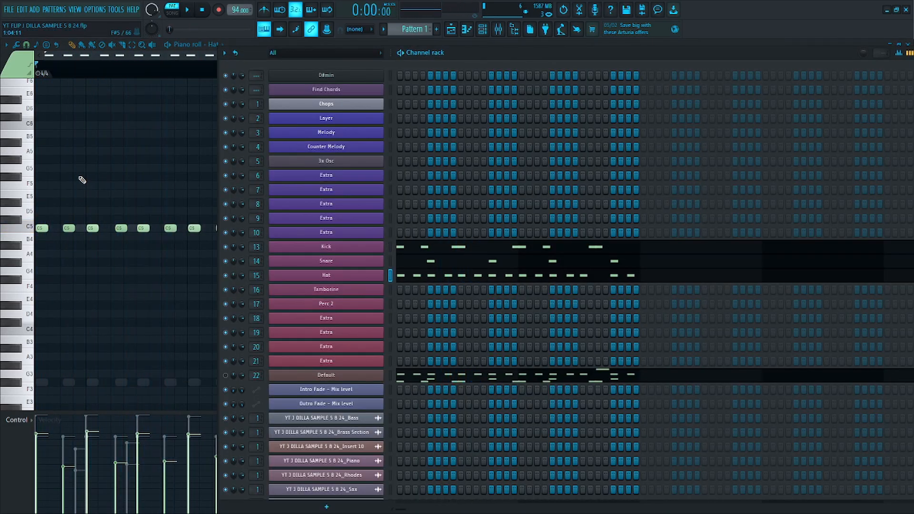
Step: Copy the Snare channel's notes into the Tamborine channel and play back the loop
left_click(390, 285)
key("ctrl+v")
left_click(416, 292)
left_click(416, 292)
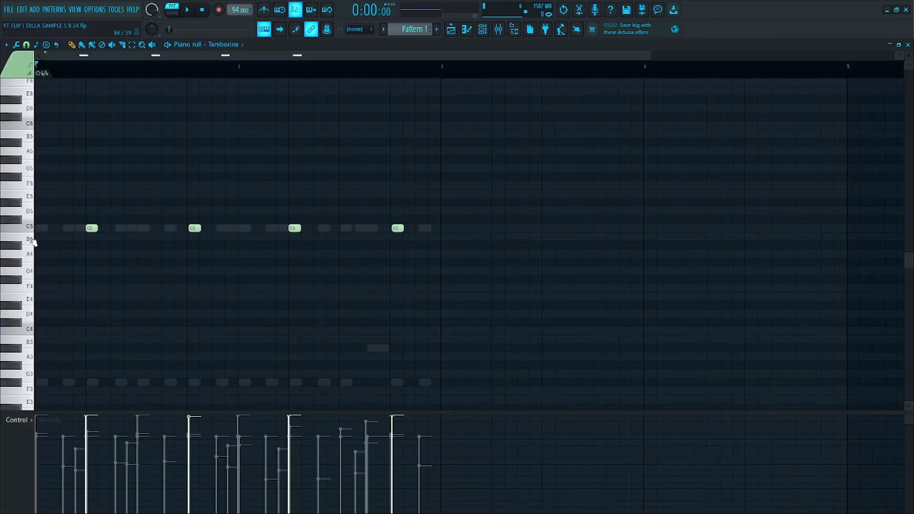
key("F6")
key("space")
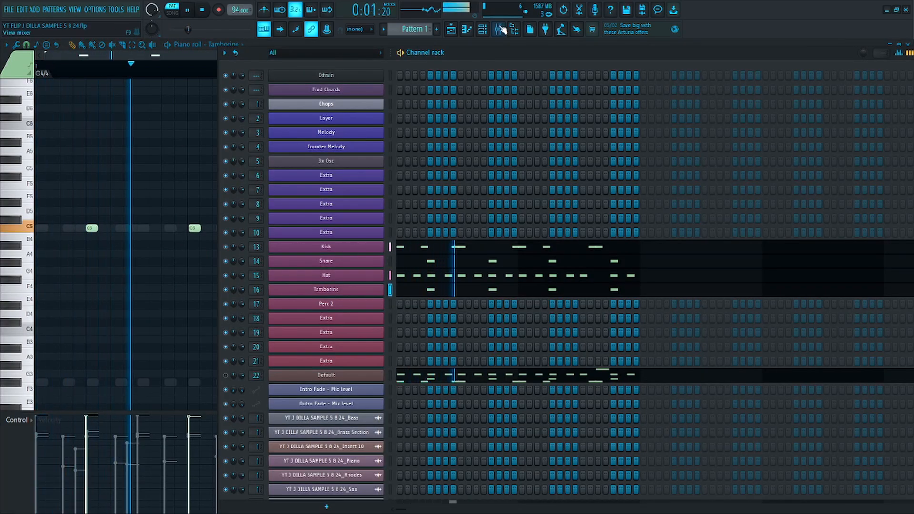
Step: Add a quick fade-out to the Tamborine sample, set its sample end offset to 43% and play back the loop
key("space")
left_click(374, 289)
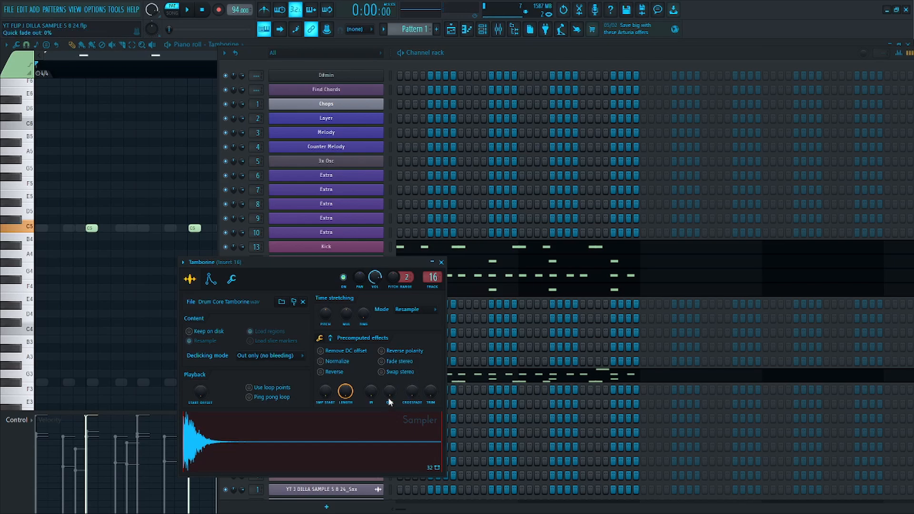
key("space")
left_click_drag(388, 394, 389, 368)
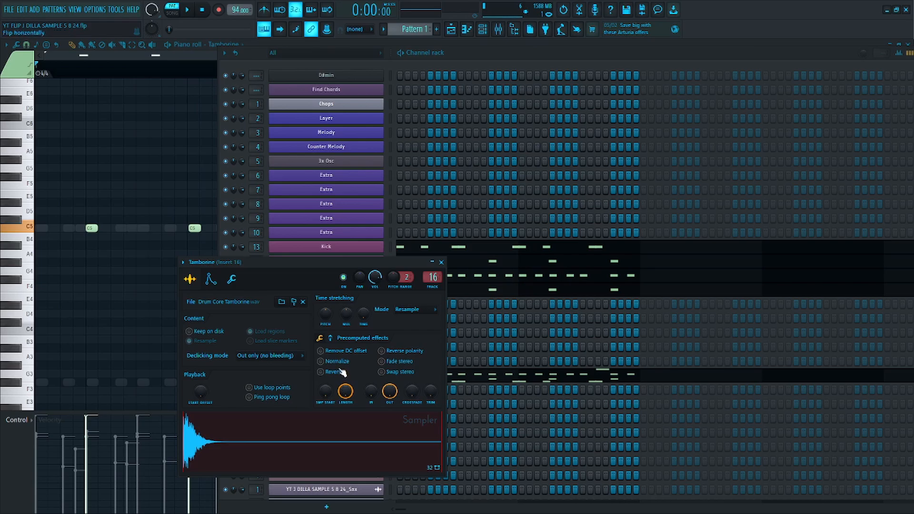
left_click_drag(349, 387, 348, 395)
key("space")
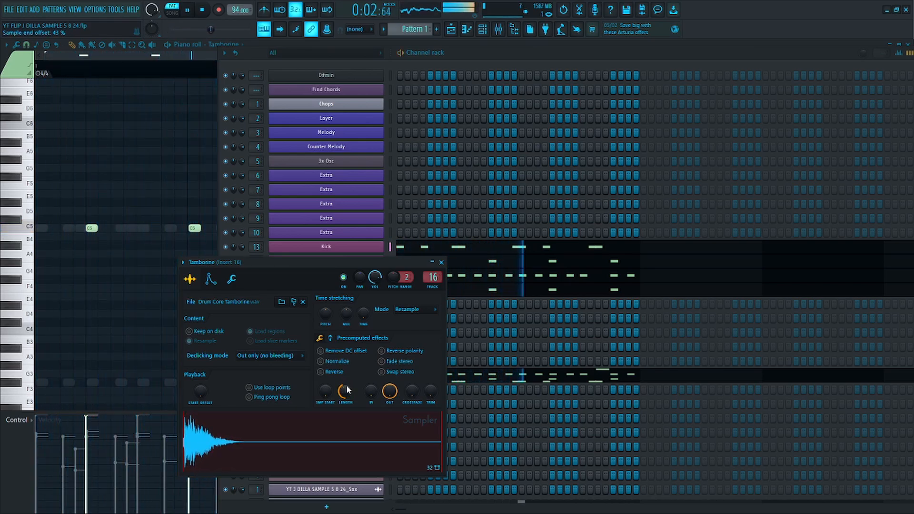
left_click(441, 262)
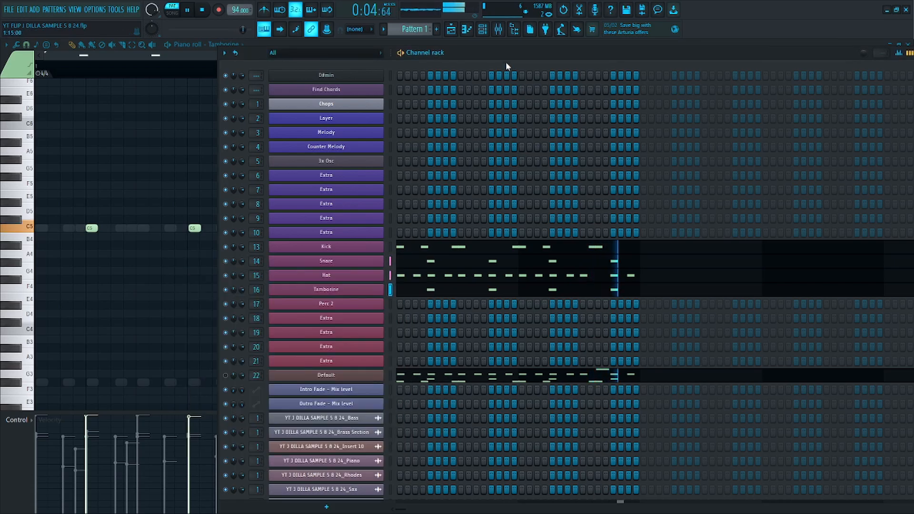
left_click(498, 29)
key("F9")
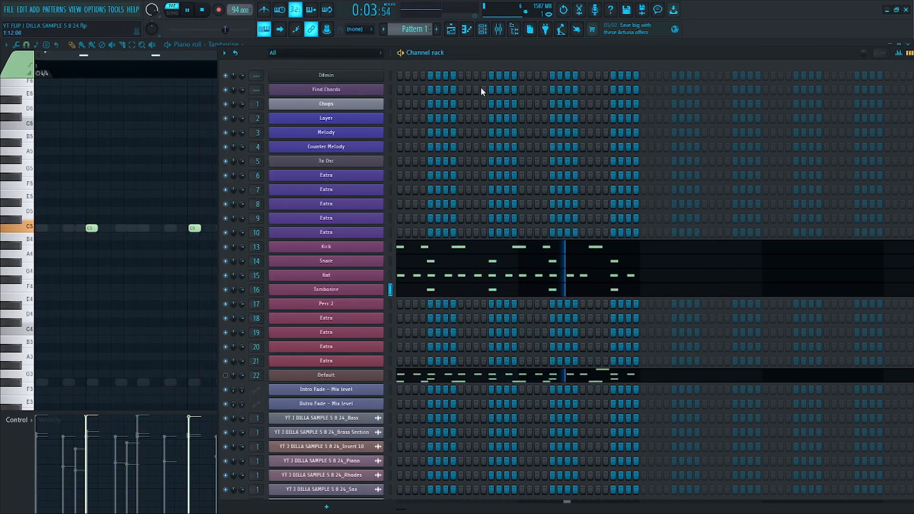
key("space")
Step: Enable a 6 dB/oct low-pass filter at 235 Hz in TDR Nova on the Kick's mixer track, Insert 13
left_click(498, 29)
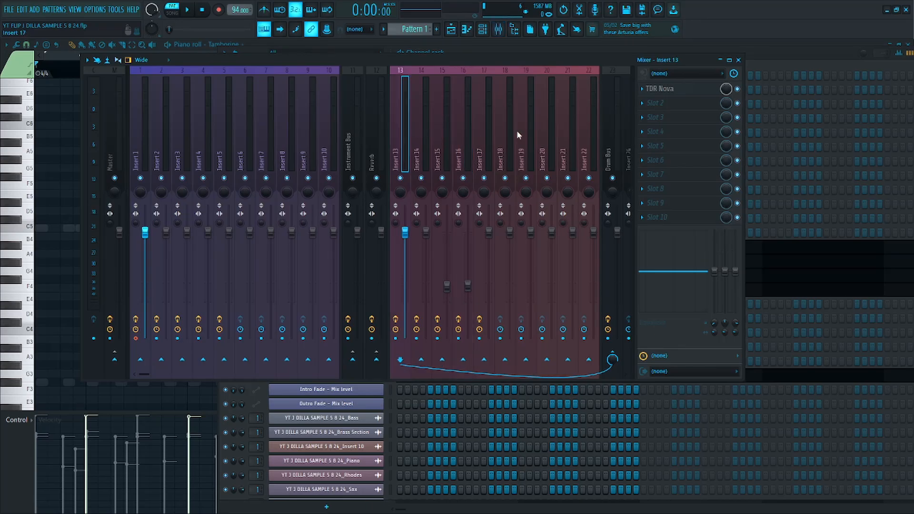
left_click(692, 89)
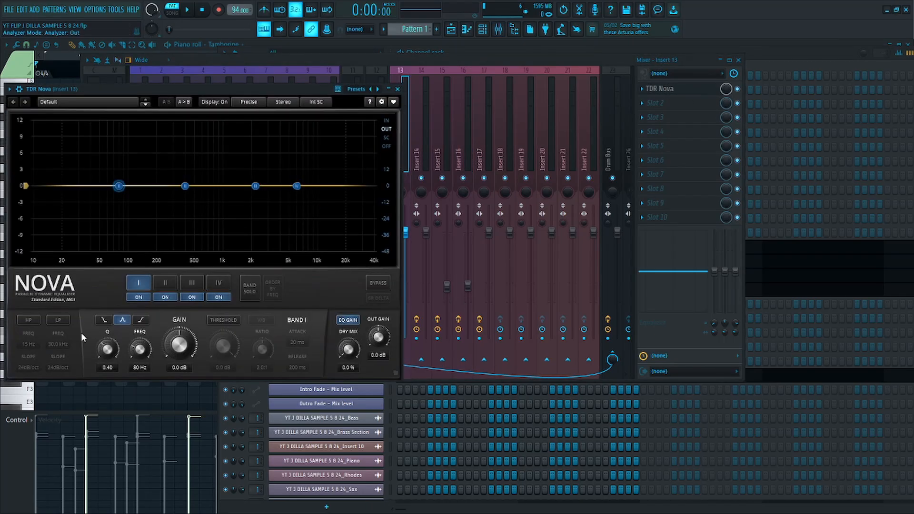
key("space")
left_click(57, 319)
key("space")
left_click_drag(63, 346, 62, 408)
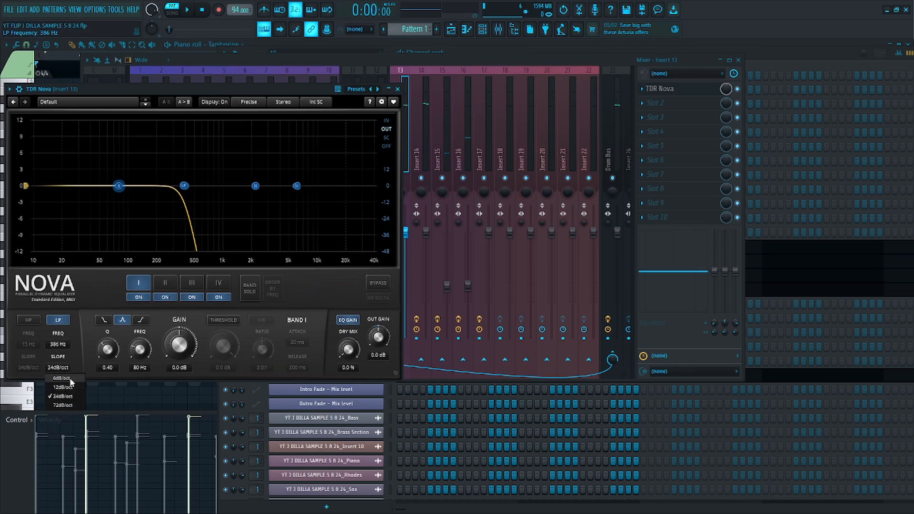
left_click(71, 379)
key("space")
left_click_drag(61, 345, 61, 349)
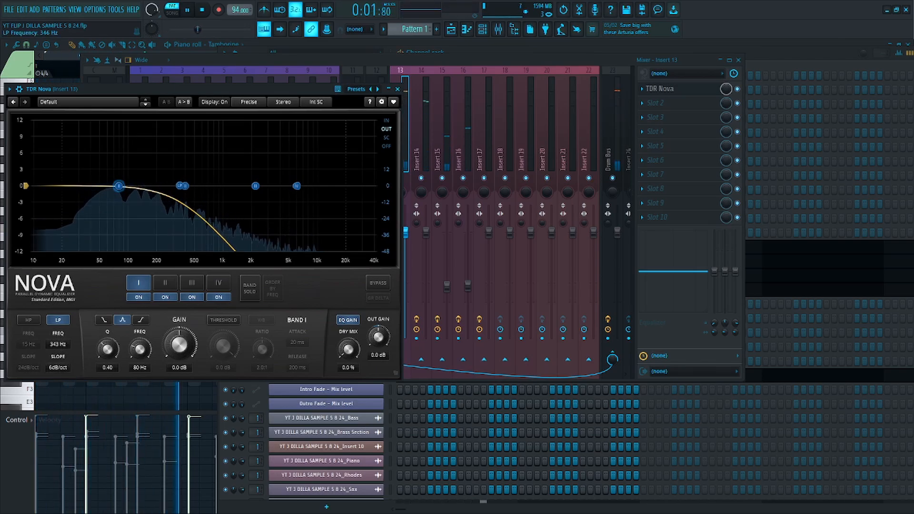
key("Escape")
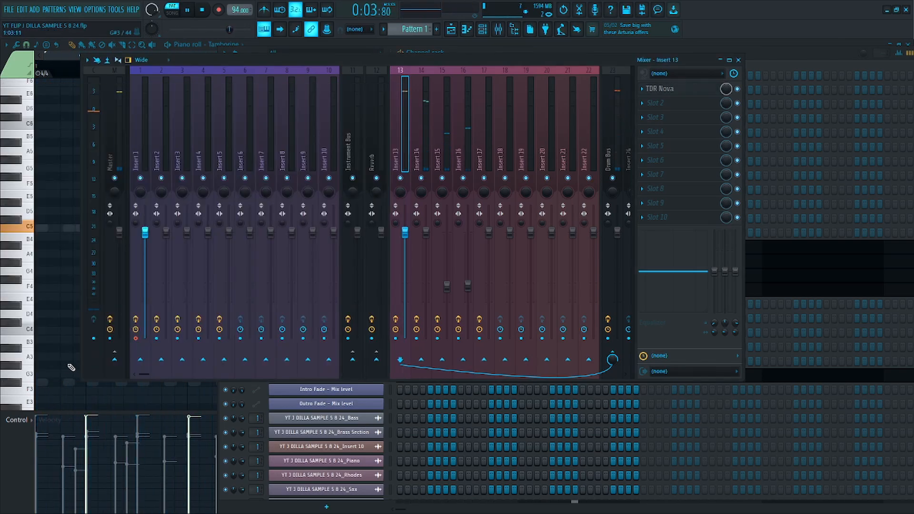
Step: Set the Kick channel's pitch range to 1 and its pitch to -100 cents while playing back the loop
key("F9")
left_click(358, 247)
key("space")
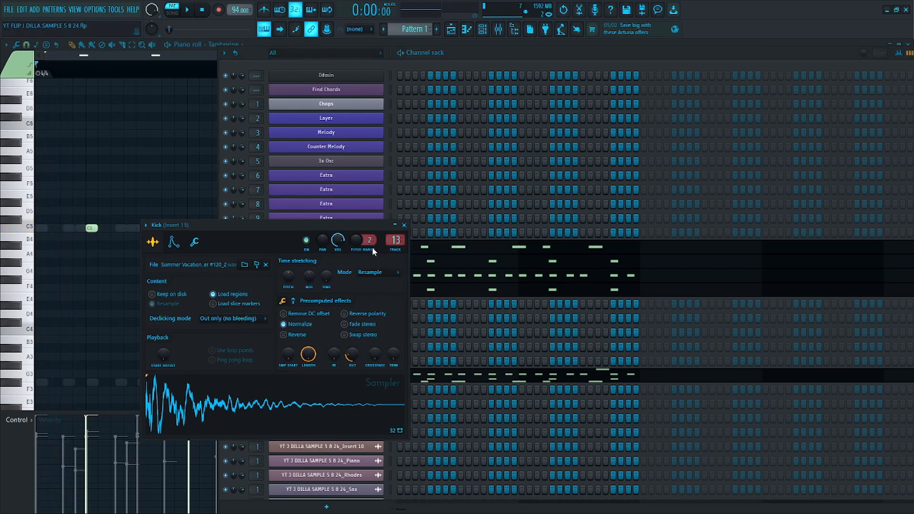
key("space")
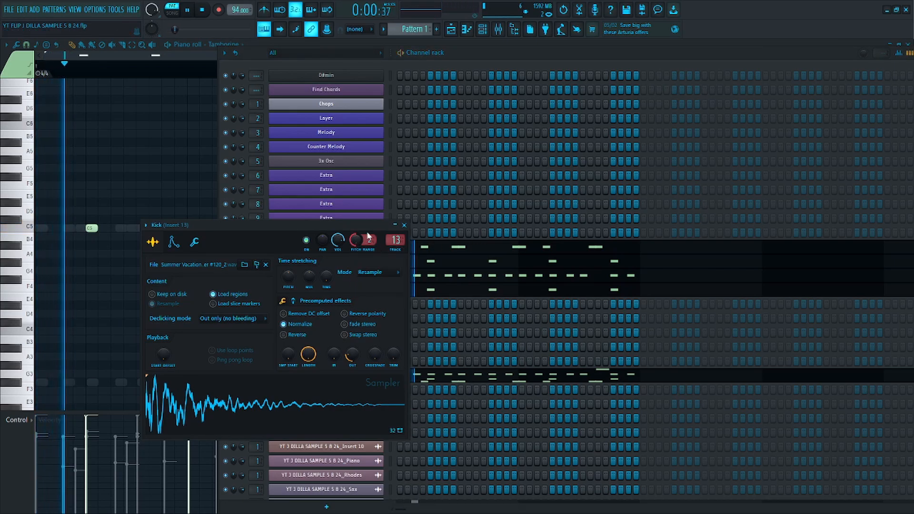
left_click_drag(368, 240, 365, 244)
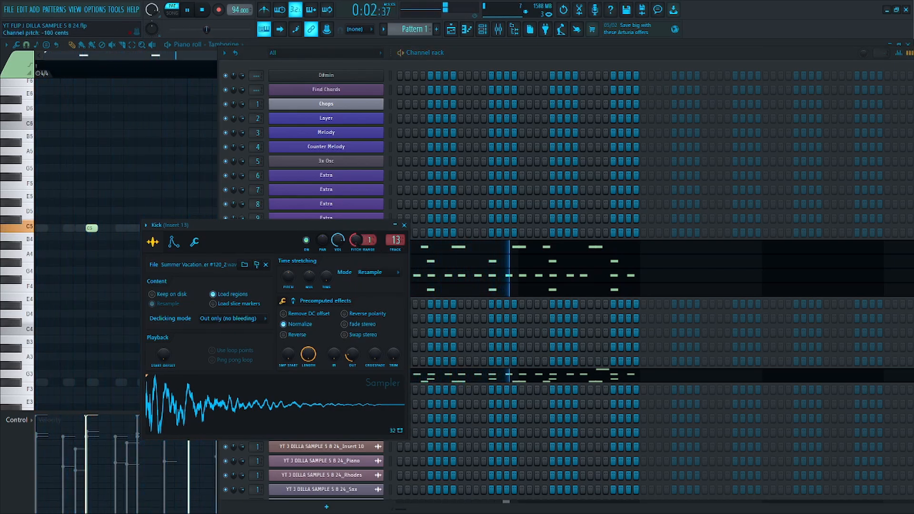
key("Escape")
Step: Change the stereo channel mode of TDR Nova on Insert 13 and play back the loop
key("F9")
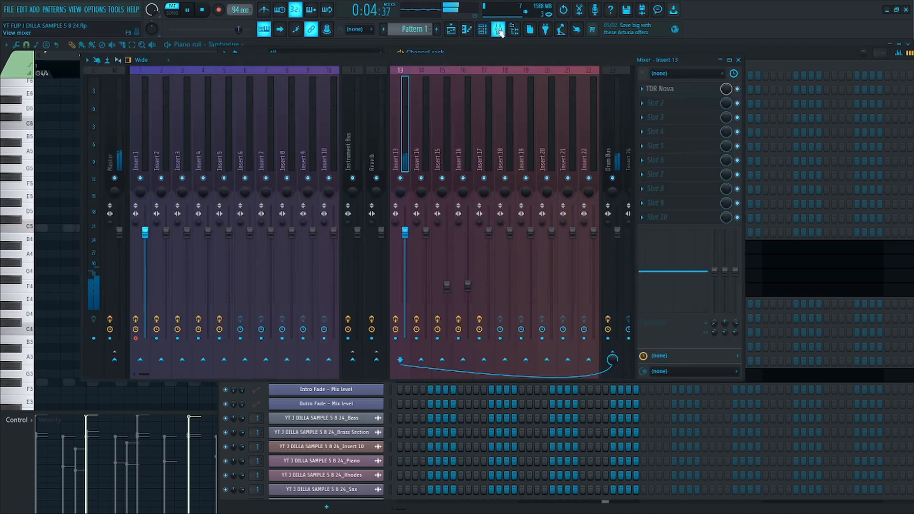
key("space")
left_click(660, 92)
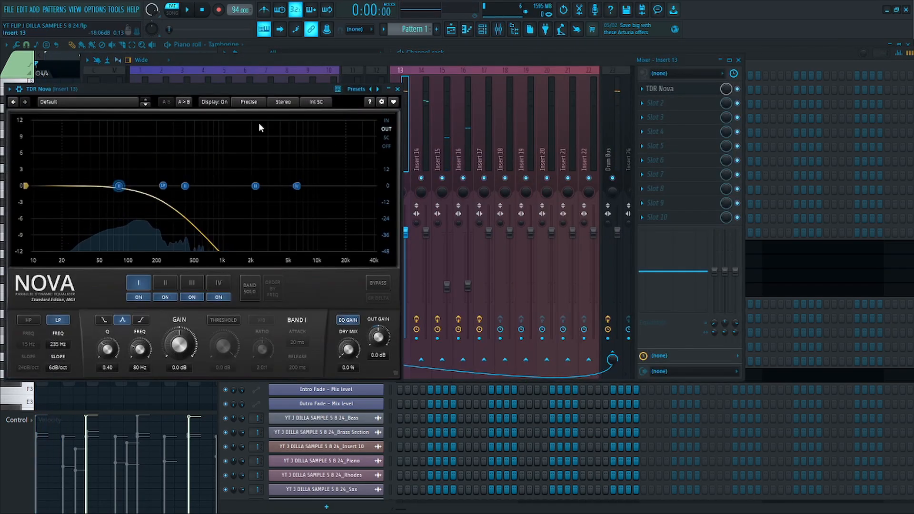
left_click(281, 104)
left_click(293, 110)
key("Escape")
key("space")
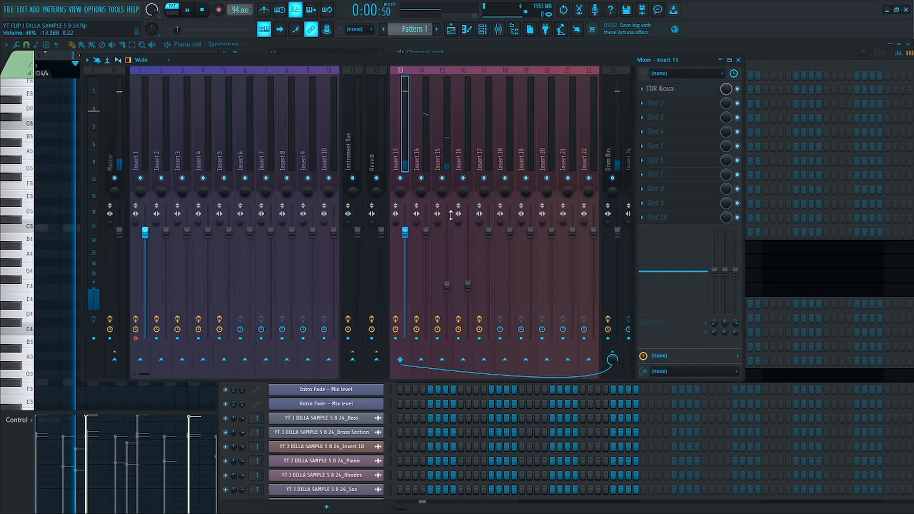
key("space")
Step: Load CamelCrusher into effect slot 2 of Insert 13 and choose its Tube Warmth patch
left_click(666, 103)
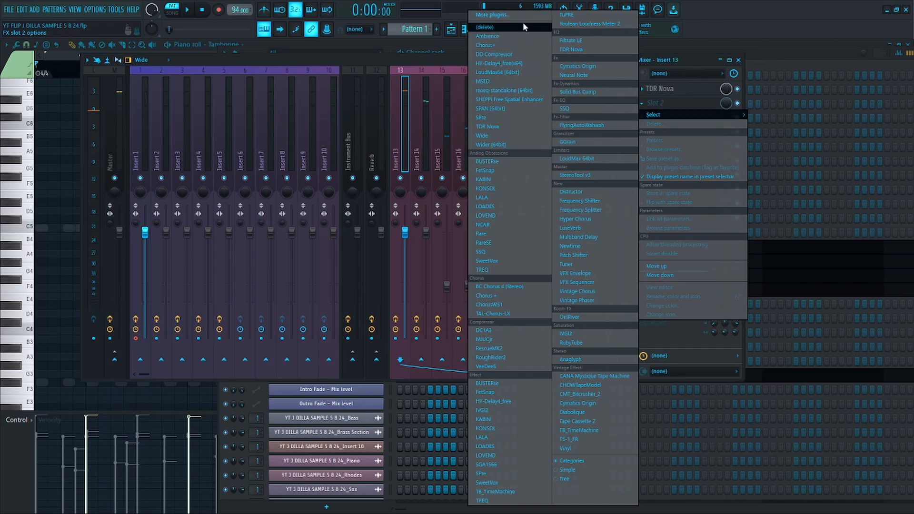
left_click(522, 19)
type("camel")
double_click(628, 44)
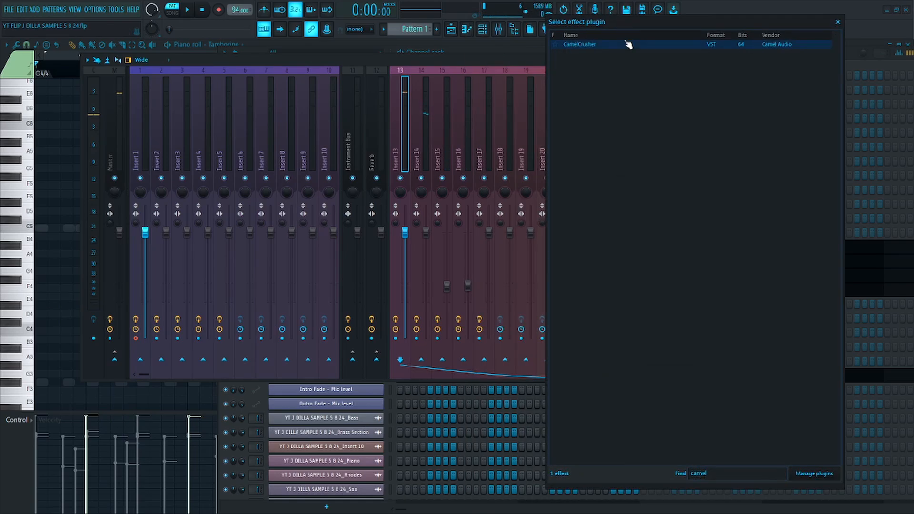
left_click(132, 219)
left_click(176, 392)
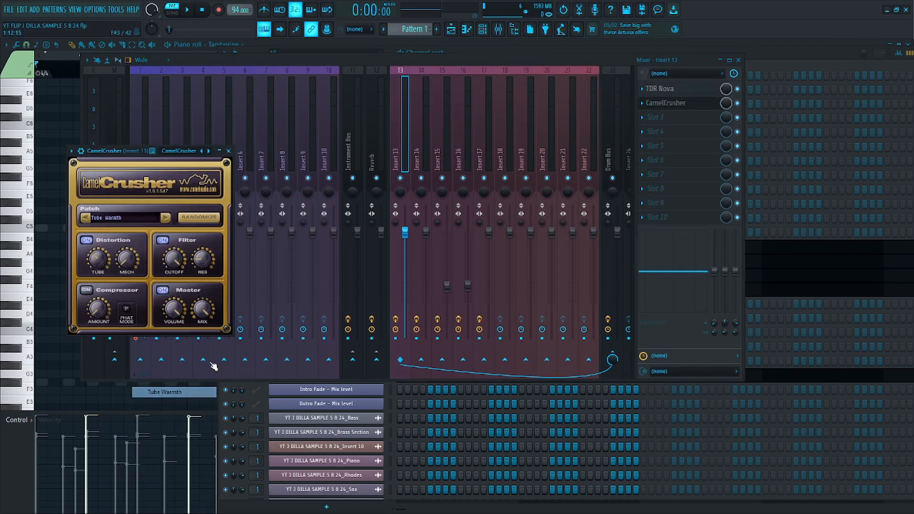
key("Escape")
Step: Set CamelCrusher's mix level to about 25% and slightly lower Insert 13's volume while playing back the loop
key("space")
left_click_drag(726, 102, 725, 143)
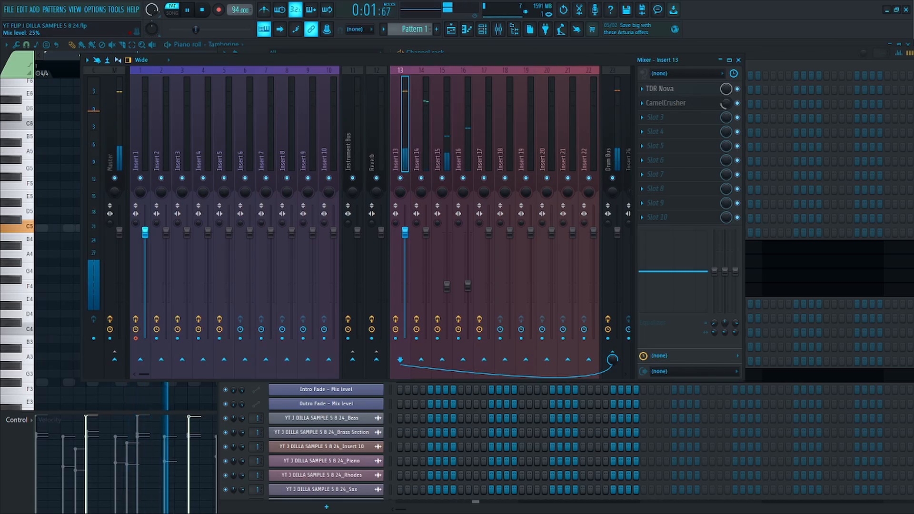
left_click_drag(405, 232, 405, 239)
key("F9")
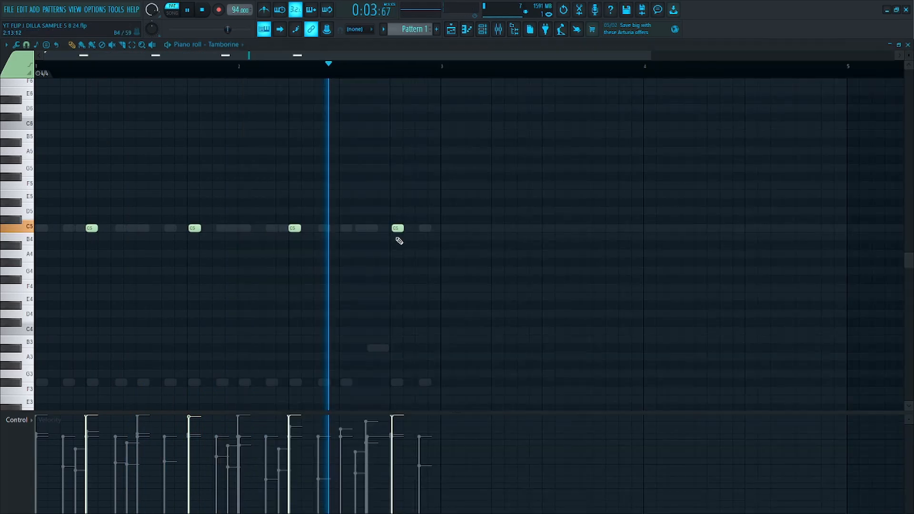
Step: Duplicate all notes of the Kick channel and the Hat channel into bars 3 and 4
key("F5")
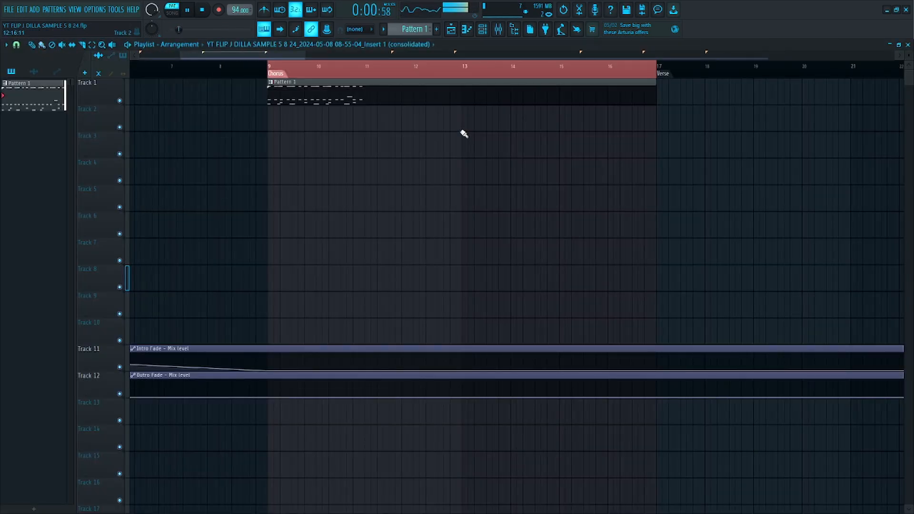
left_click(482, 29)
key("F7")
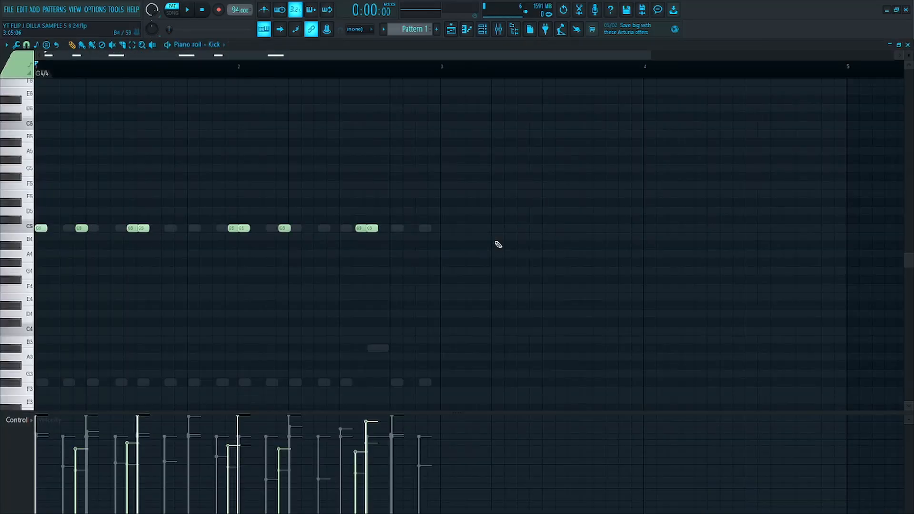
key("ctrl+a")
key("ctrl+b")
key("F6")
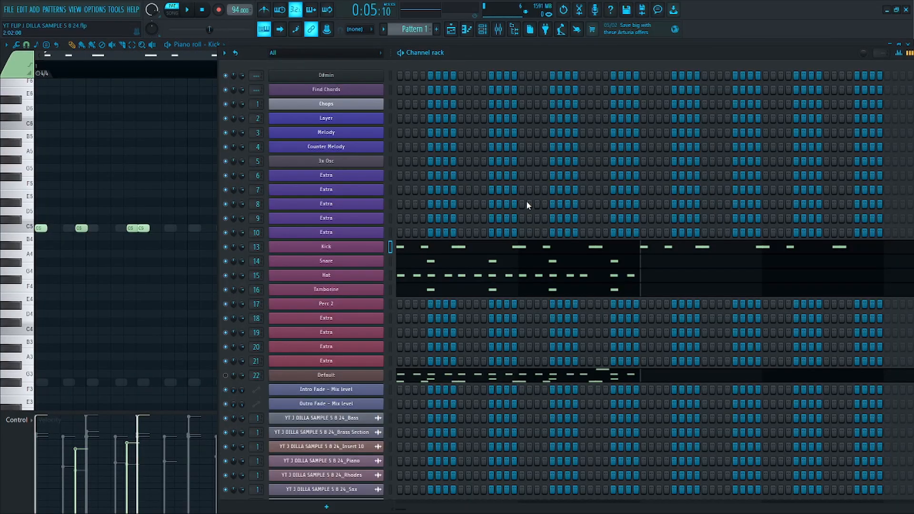
left_click(531, 276)
key("ctrl+a")
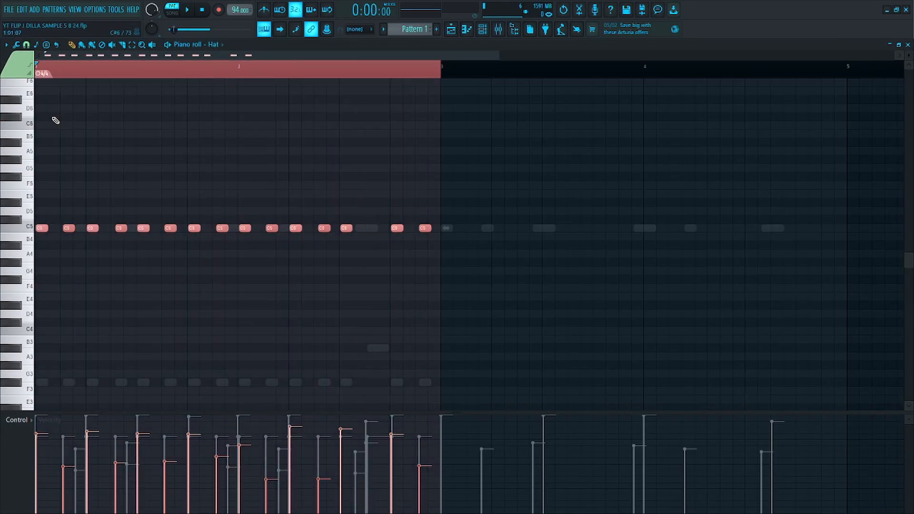
key("ctrl+b")
key("F6")
Step: Duplicate all notes of the Tamborine and Snare channels into bars 3 and 4, and play back the extended pattern
left_click(490, 284)
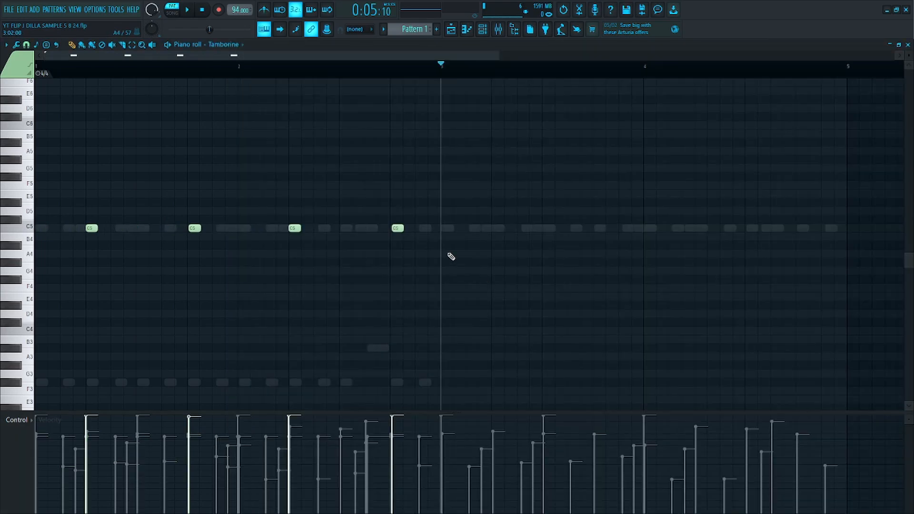
key("ctrl+a")
key("ctrl+b")
key("F6")
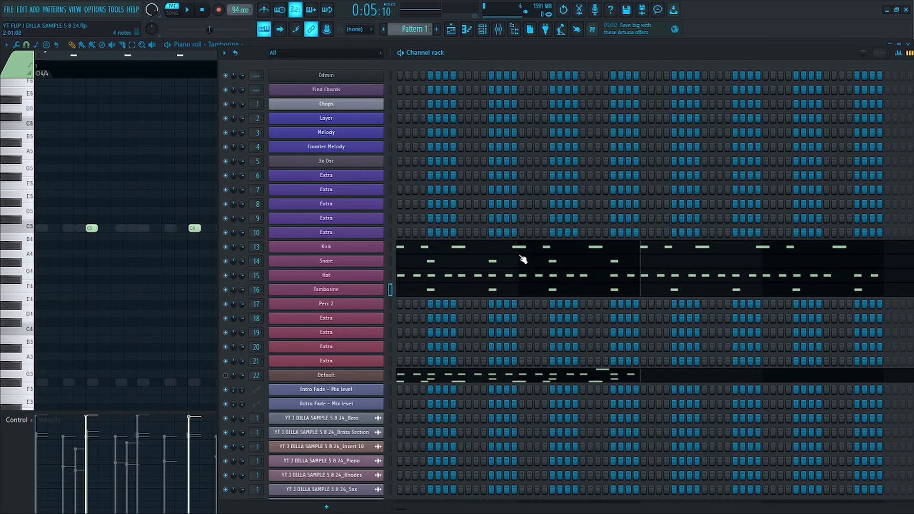
left_click(528, 264)
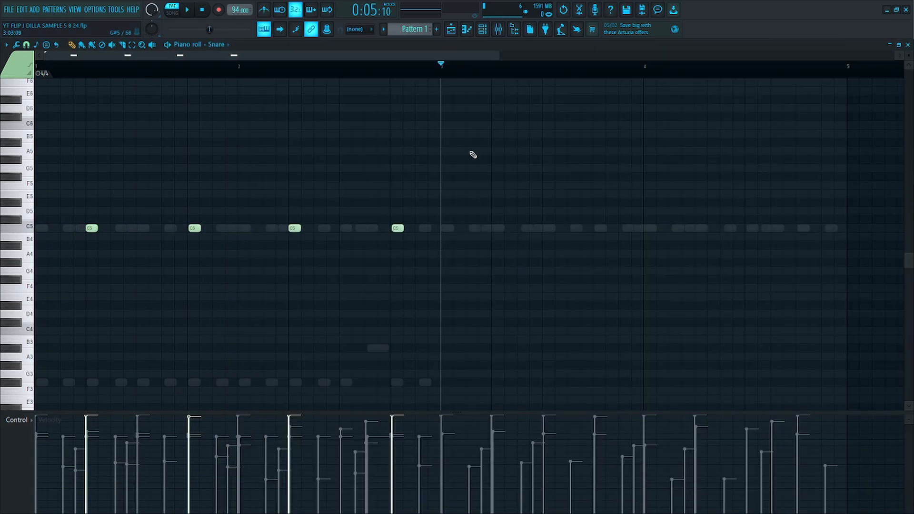
key("ctrl+a")
key("ctrl+b")
key("F6")
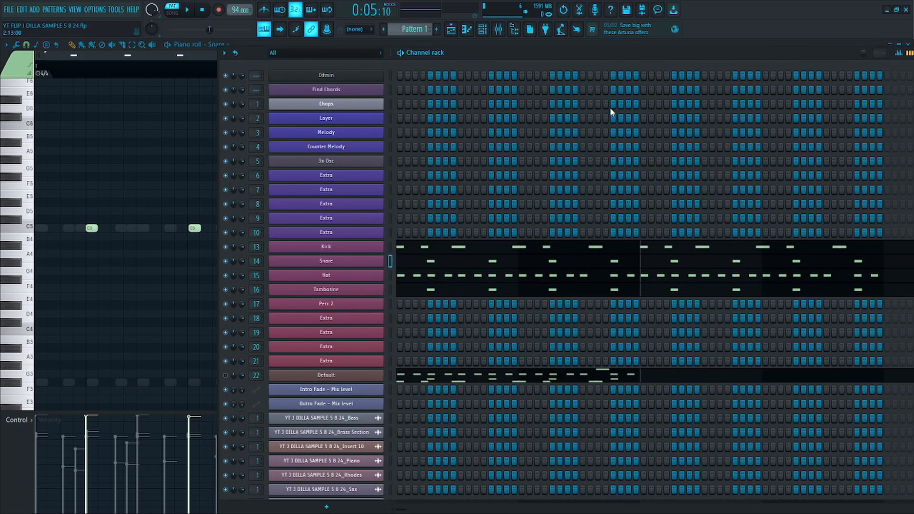
key("space")
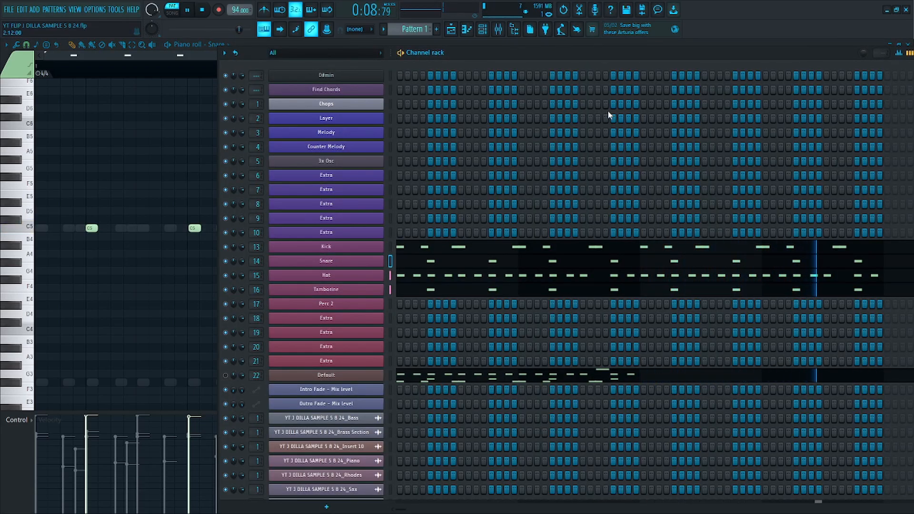
key("space")
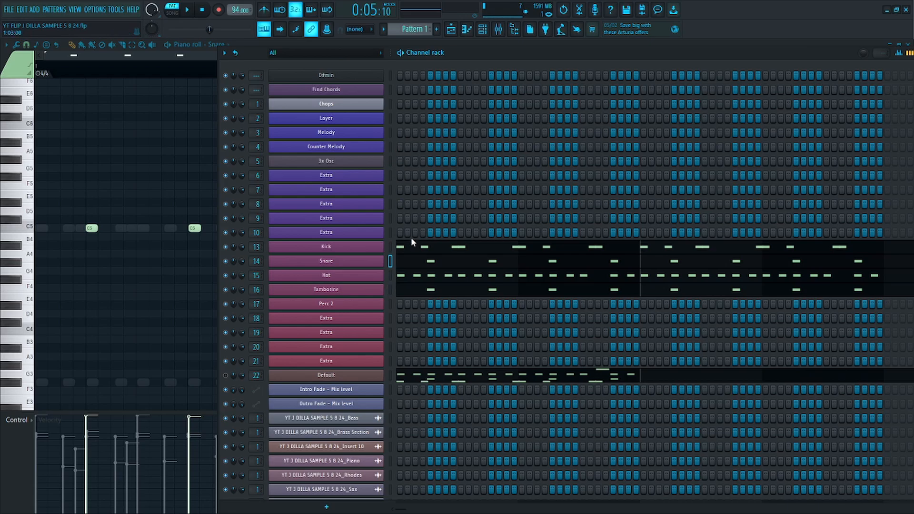
Step: Replace the Perc 2 channel with the FPC drum machine and load its HQ Funk Kit preset
right_click(381, 303)
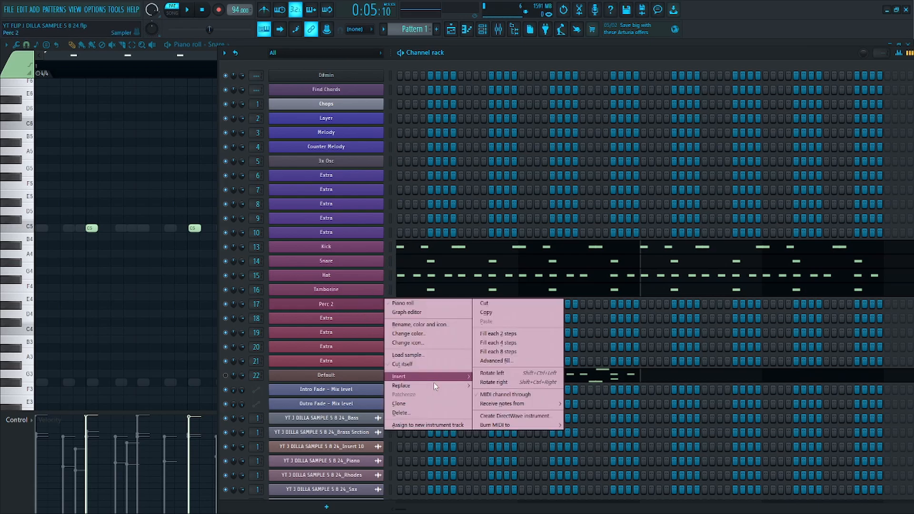
mouse_move(437, 388)
left_click(485, 233)
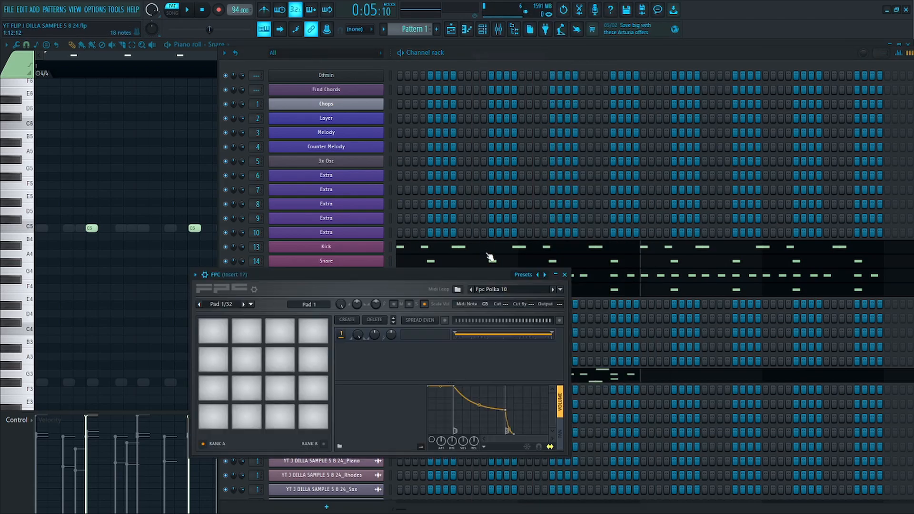
left_click(525, 276)
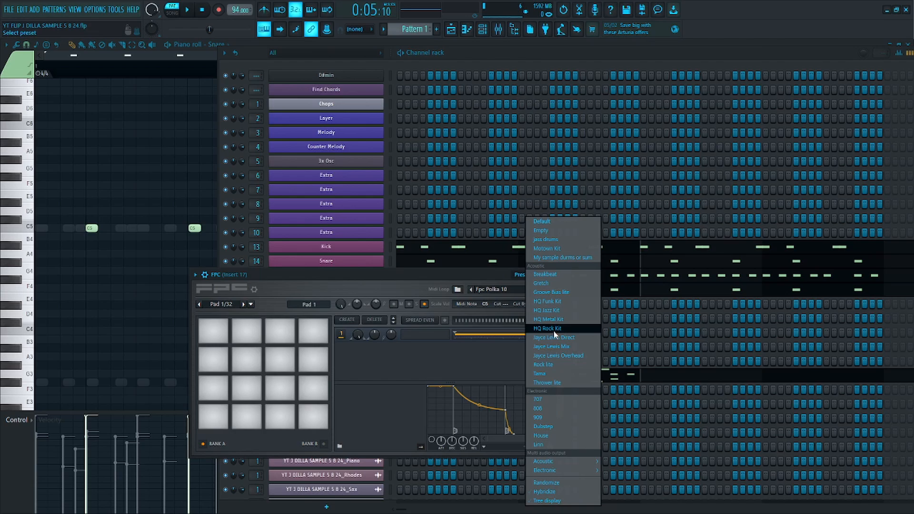
left_click(549, 302)
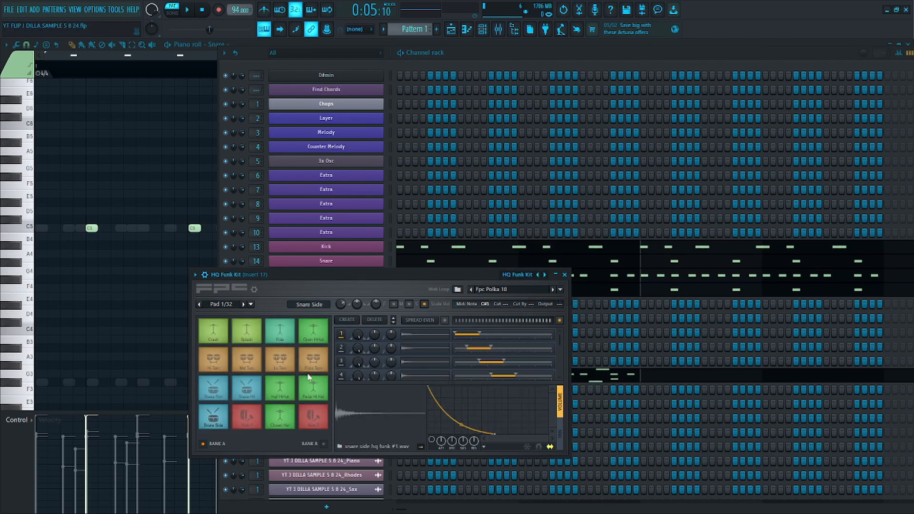
Step: Add an Open HiHat note late in bar 2 of the HQ Funk Kit channel, matching the Default channel's open hat timing
key("Escape")
left_click(549, 380)
scroll(428, 345, "down", 6)
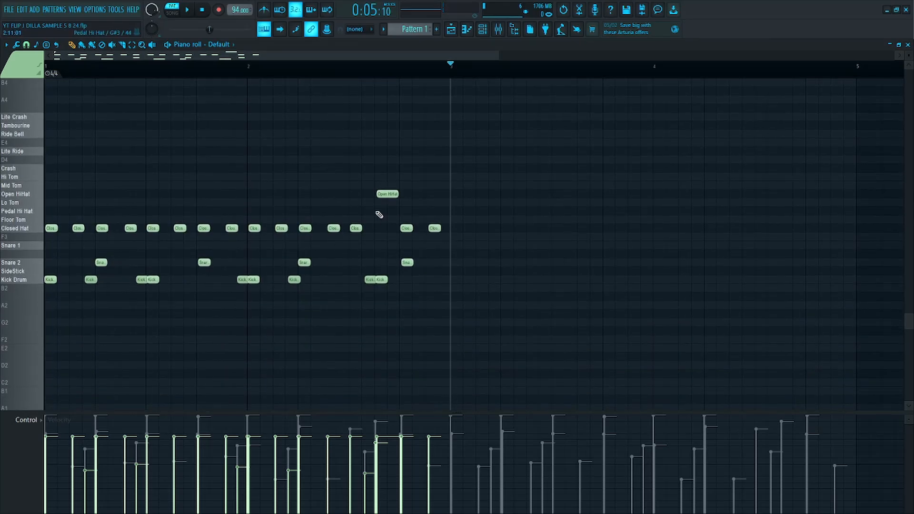
key("Escape")
right_click(372, 307)
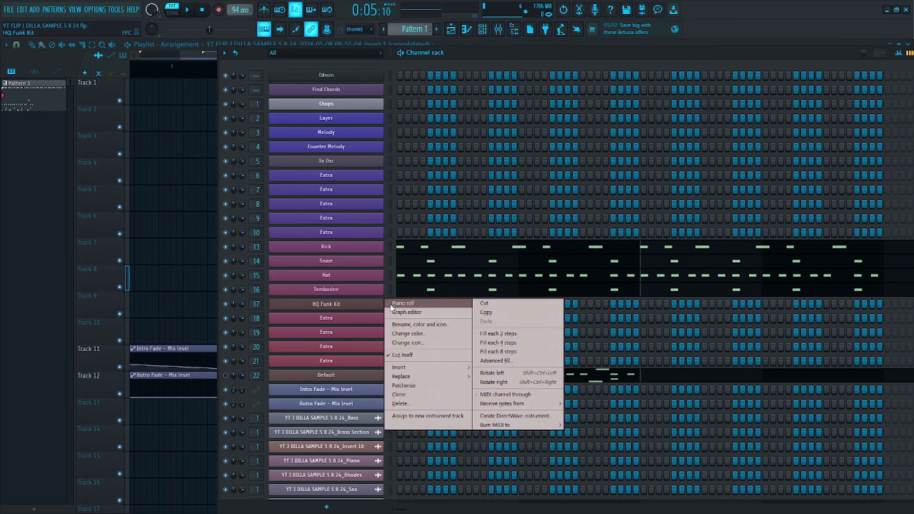
left_click(414, 303)
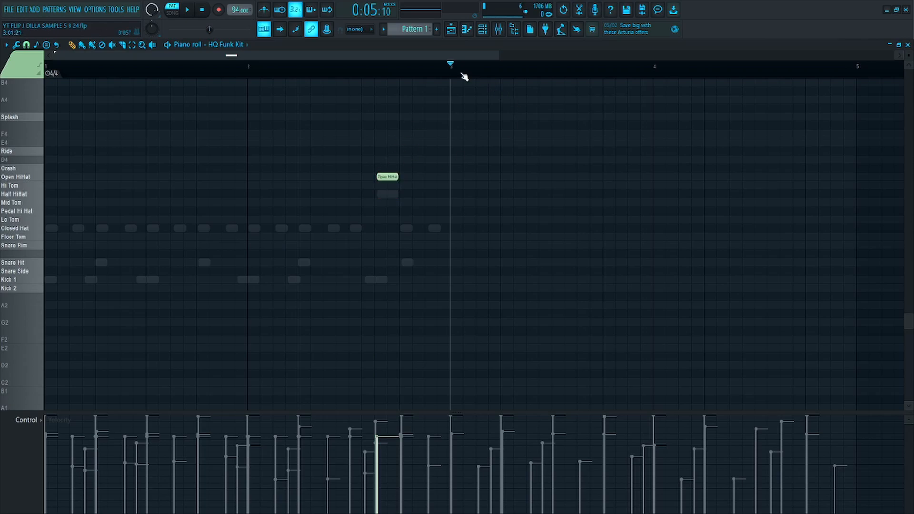
Step: Duplicate the Open HiHat note of the HQ Funk Kit channel from bar 2 into bar 4
left_click_drag(460, 74, 4, 137)
key("ctrl+b")
left_click(664, 77, "ctrl")
scroll(633, 142, "down", 2)
scroll(616, 178, "up", 6)
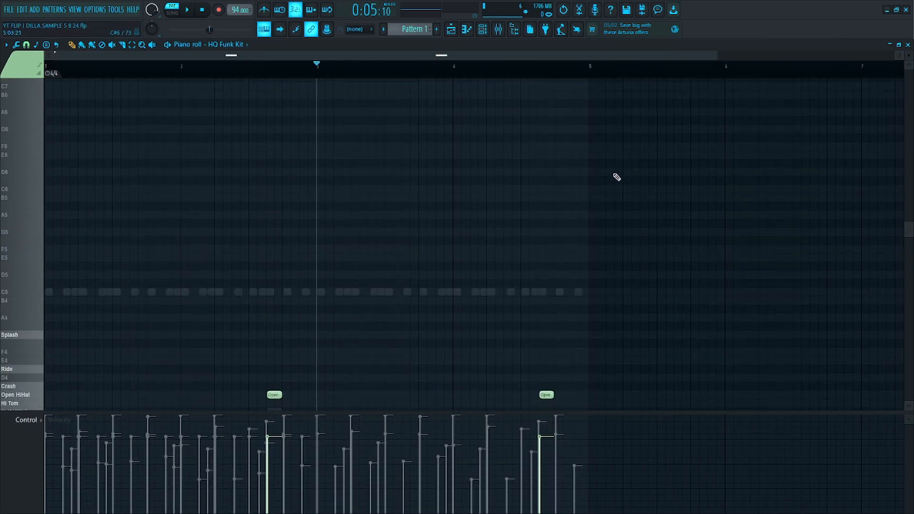
scroll(617, 177, "down", 8)
key("F6")
left_click(380, 307)
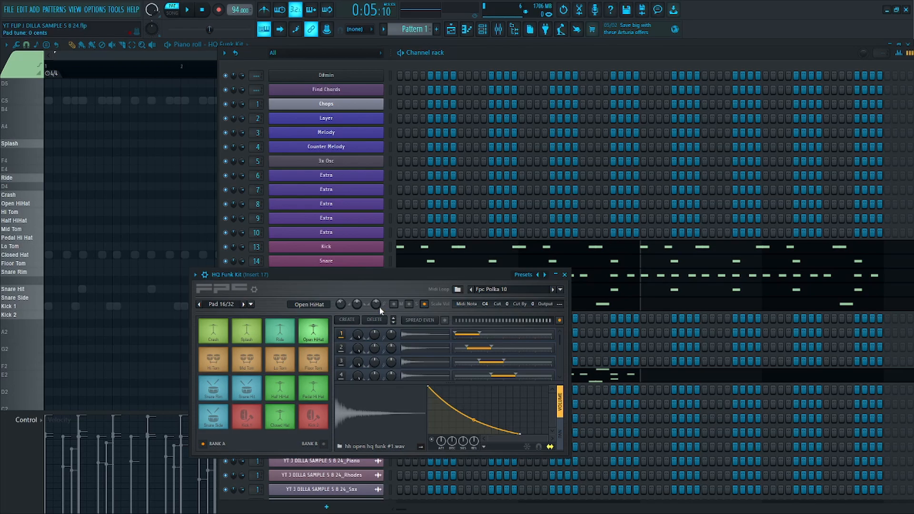
left_click(204, 275)
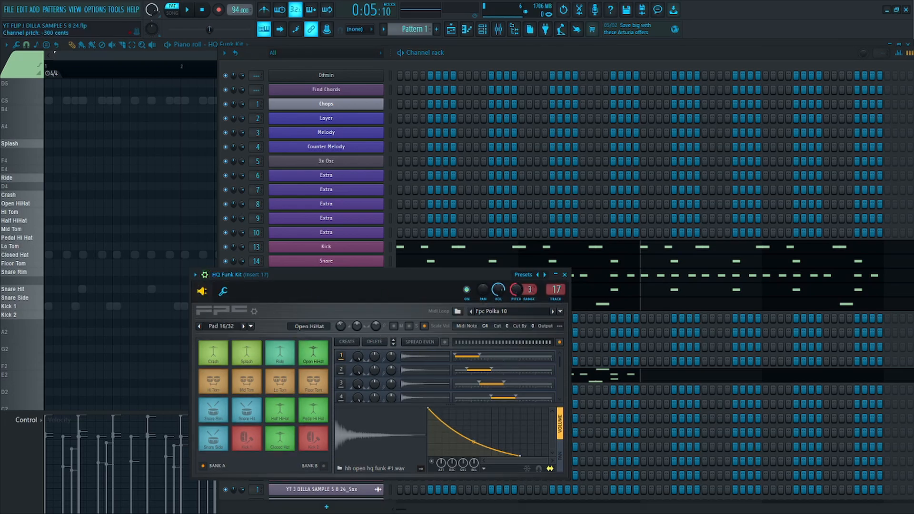
key("Escape")
Step: Lower Insert 17's volume in the mixer while playing back the pattern
left_click(503, 30)
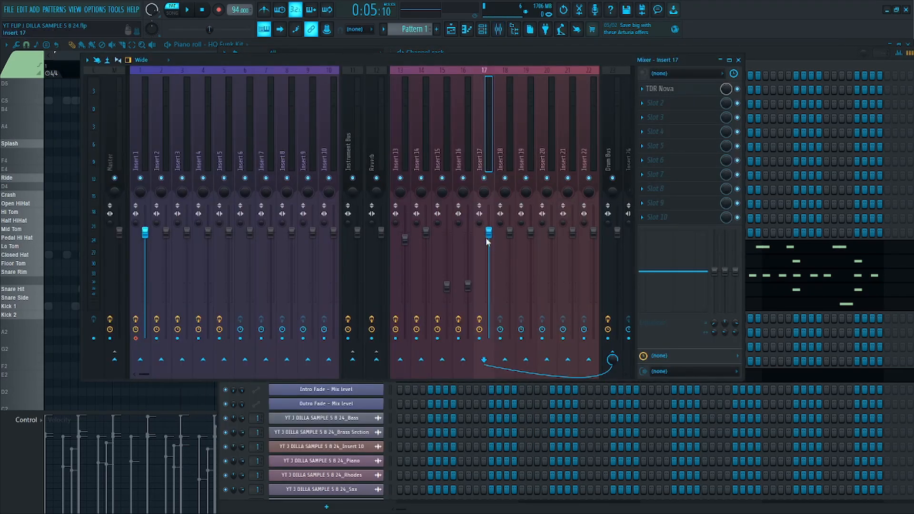
key("space")
left_click_drag(492, 239, 492, 288)
left_click(33, 186)
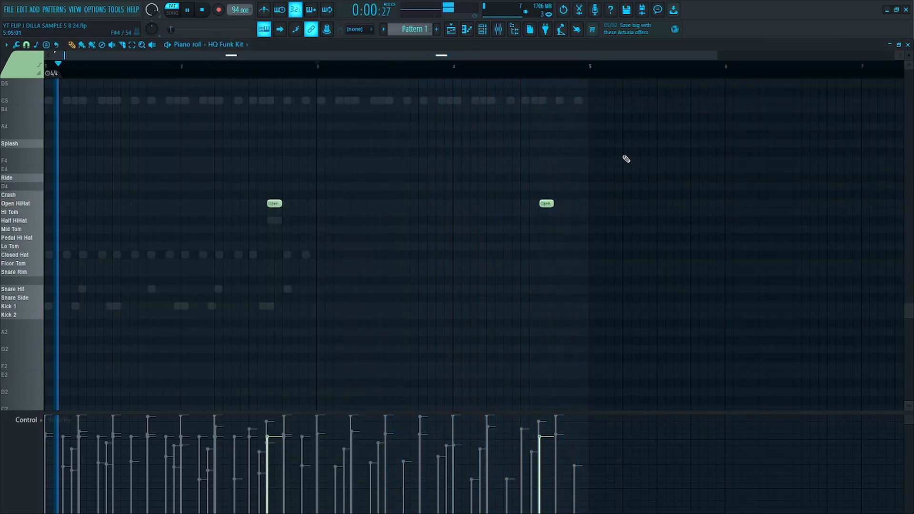
key("space")
Step: Add near-silent Closed Hat notes right after the open hats in bars 2 and 4, and play back the result
scroll(295, 262, "up", 3)
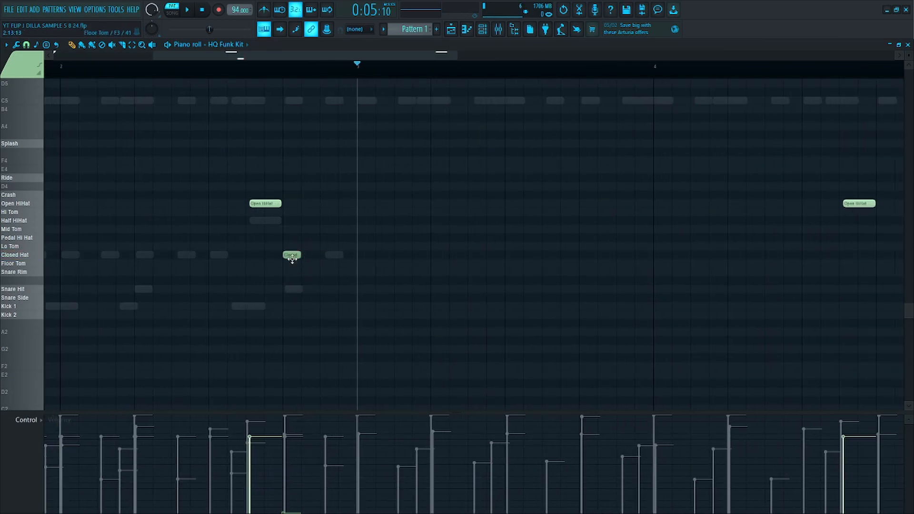
scroll(565, 286, "down", 3)
scroll(550, 257, "up", 4)
scroll(479, 219, "down", 4)
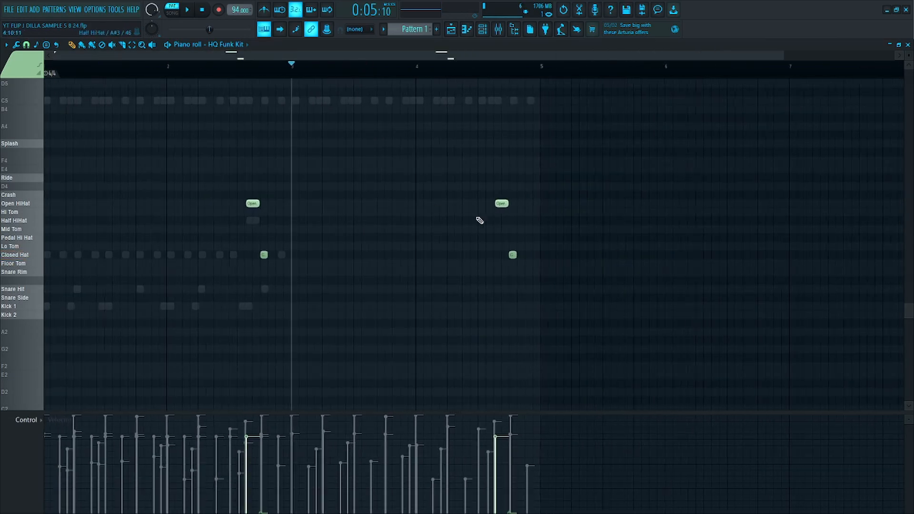
left_click(238, 70)
key("space")
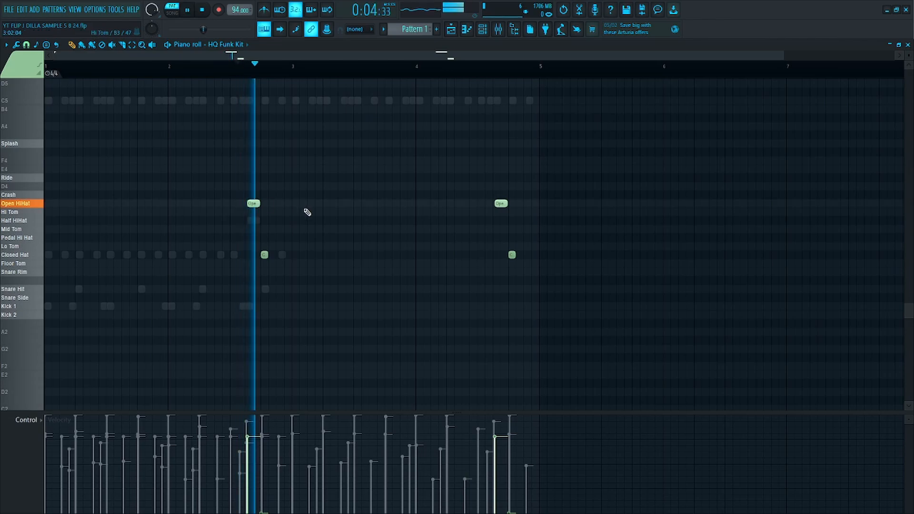
key("F7")
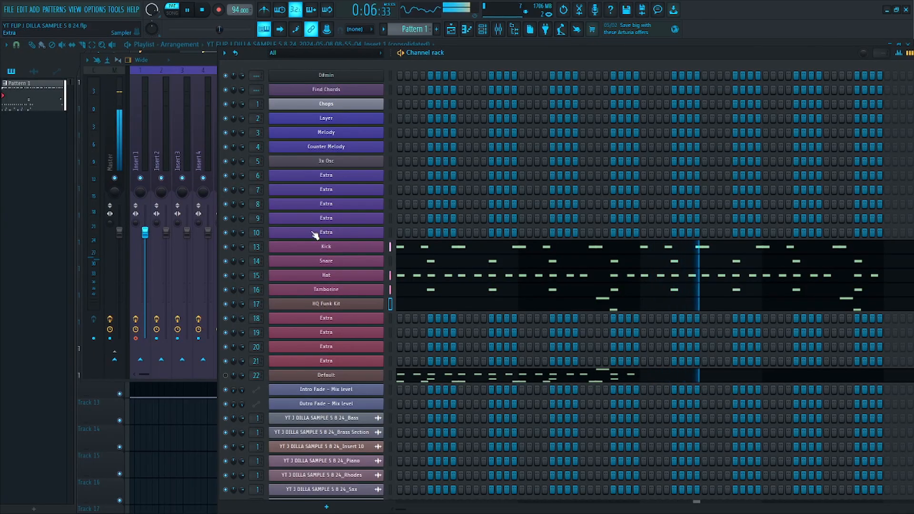
key("space")
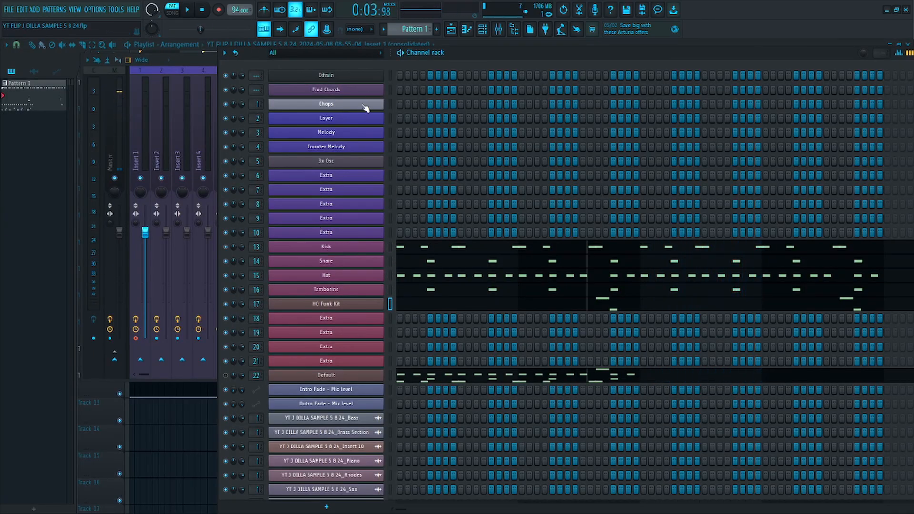
Step: Add a one-beat Marker #1 note at the start of bar 1 in the Chops channel's piano roll
right_click(365, 105)
left_click(396, 105)
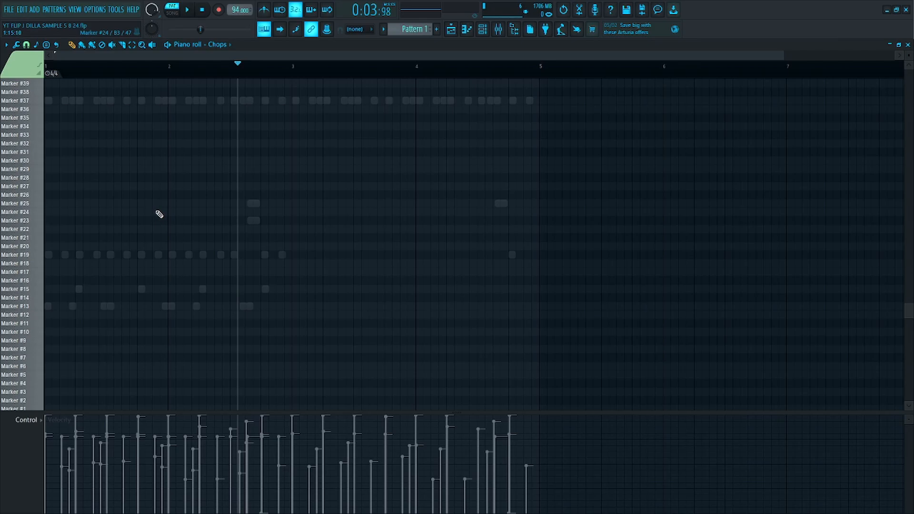
scroll(153, 223, "down", 6)
key("F6")
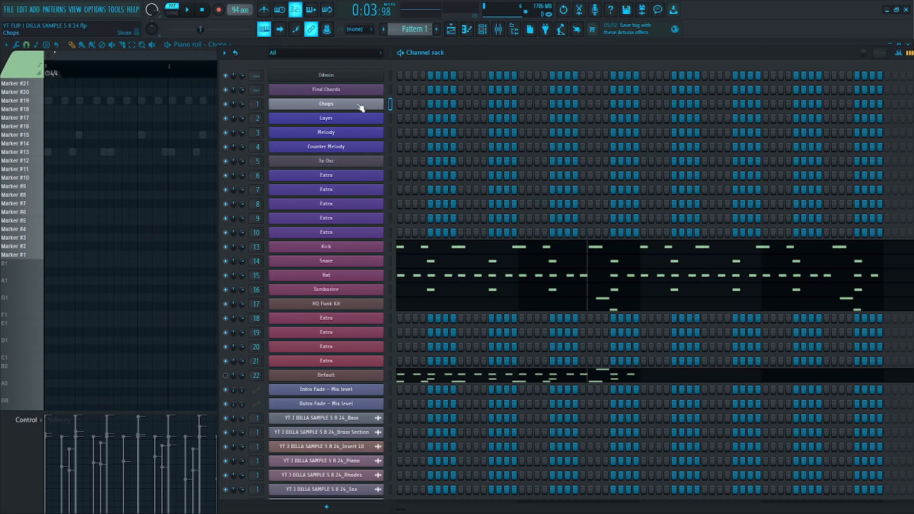
key("F6")
left_click(56, 256)
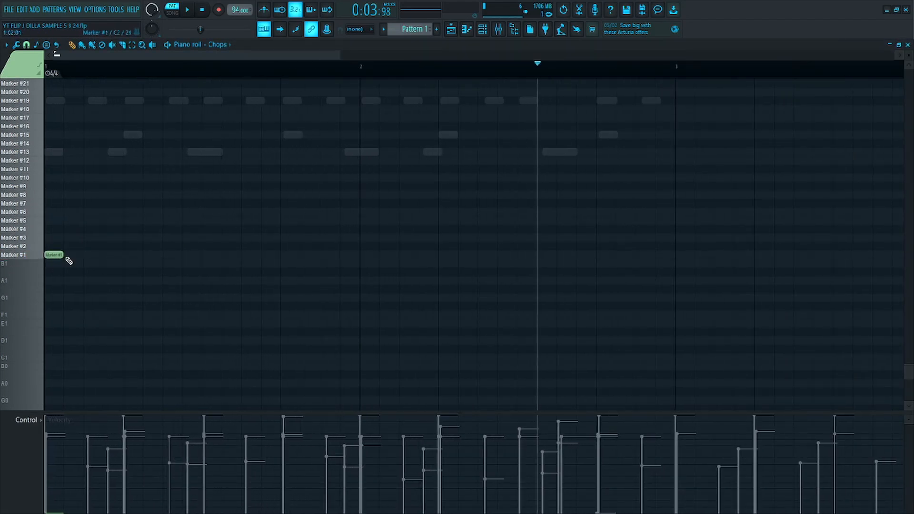
left_click_drag(65, 256, 123, 256)
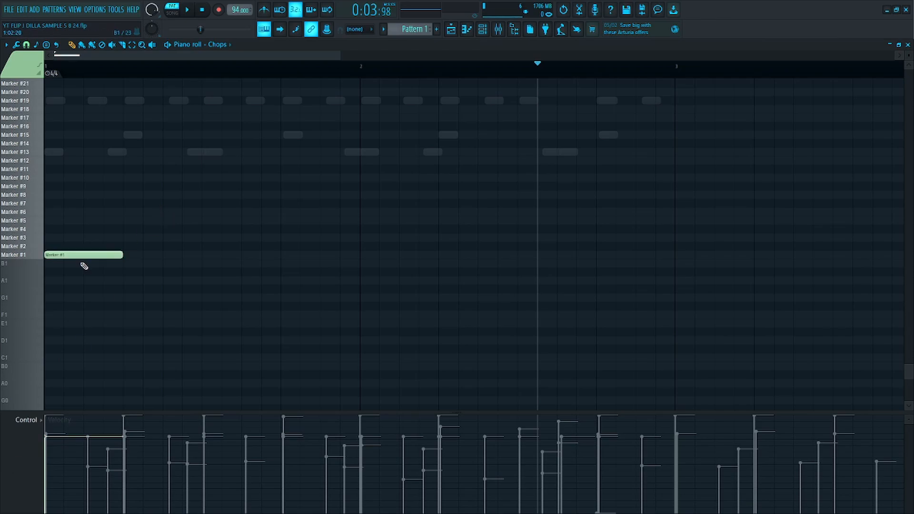
Step: Lower Insert 1's volume in the mixer and audition the first chop with the drums
left_click(499, 31)
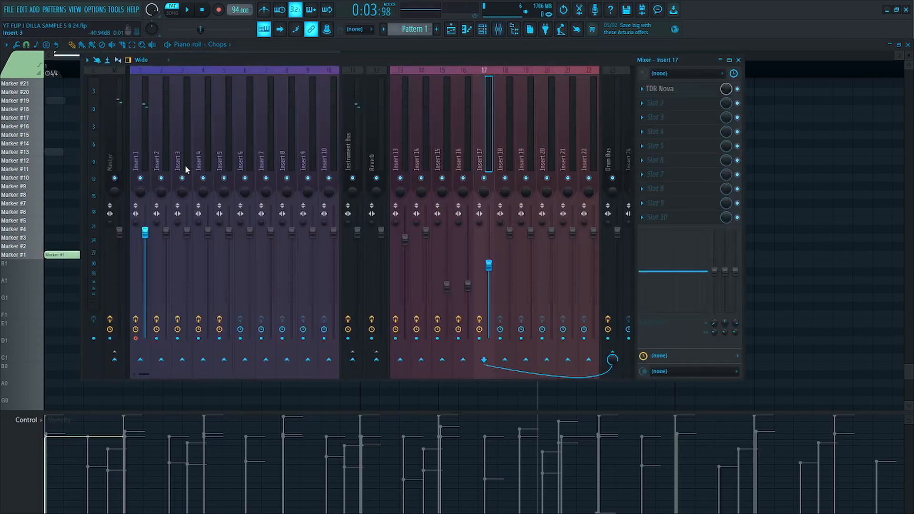
left_click_drag(146, 237, 146, 264)
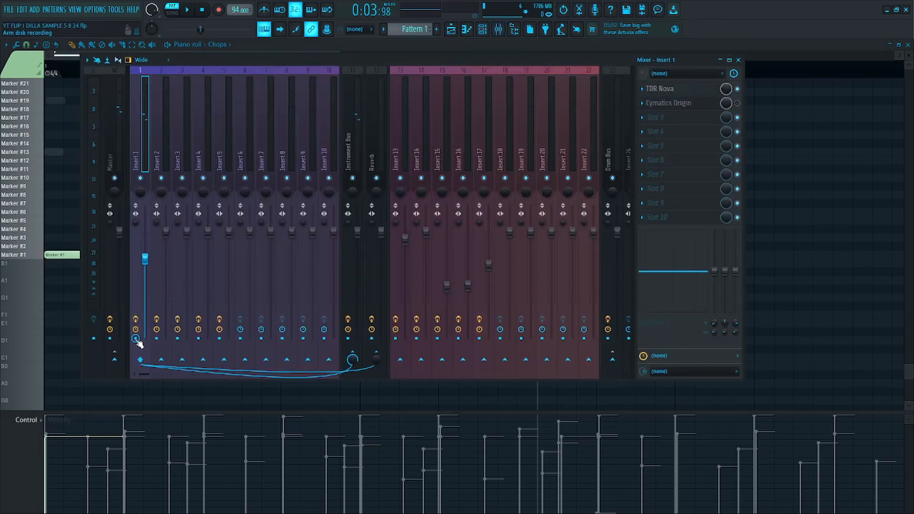
key("Escape")
key("space")
key("space")
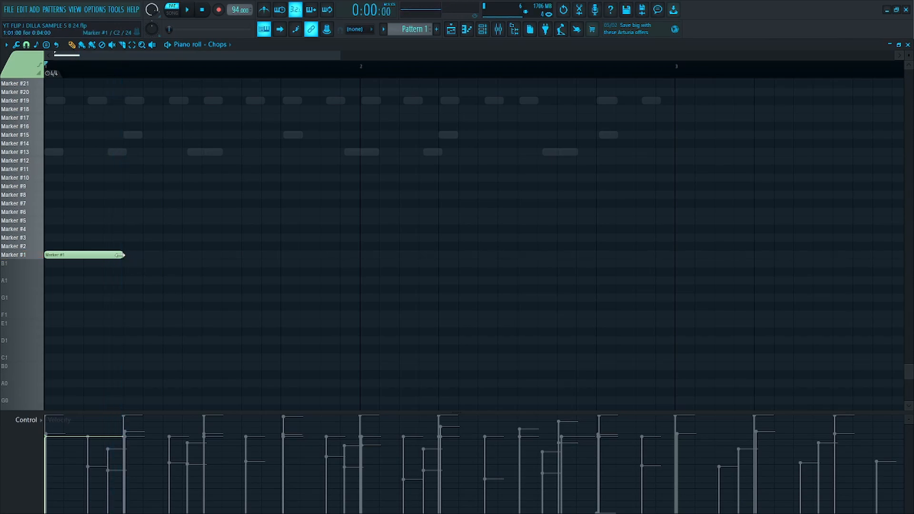
Step: Move the first chop note to Marker #14, audition it with a longer length, and undo the lengthening
mouse_move(104, 255)
left_mouse_down()
mouse_move(99, 133)
mouse_move(98, 147)
mouse_move(202, 144)
left_mouse_up()
key("space")
key("F6")
key("space")
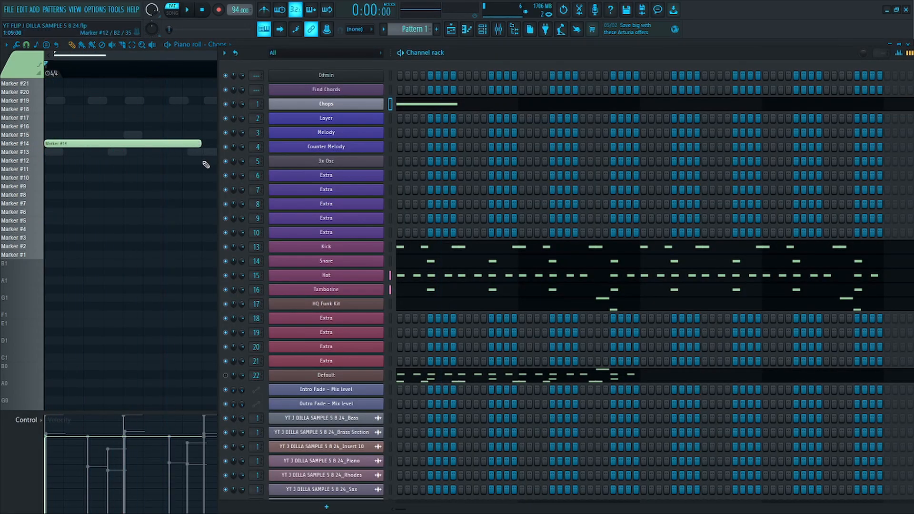
key("ctrl+z")
Step: Open the Chops channel's slicer, lower the master pitch to about -403 cents, and play back the chop
left_click(363, 105)
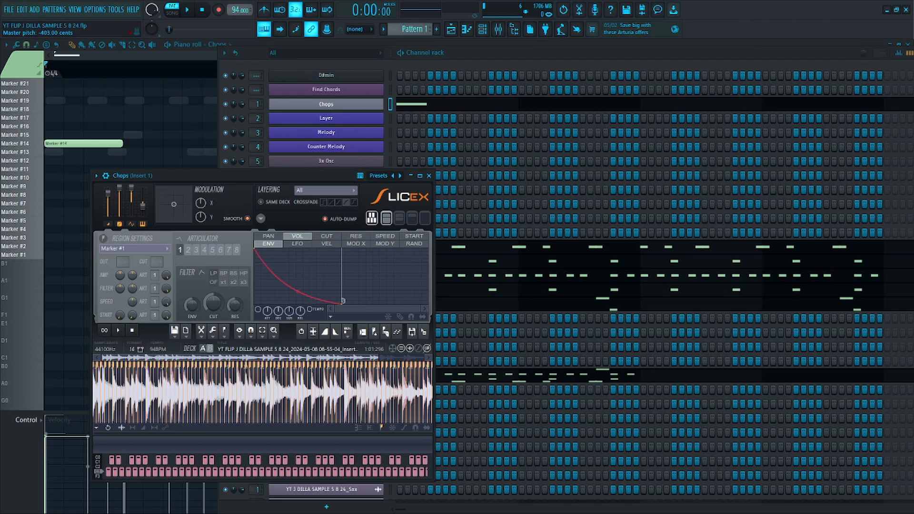
key("space")
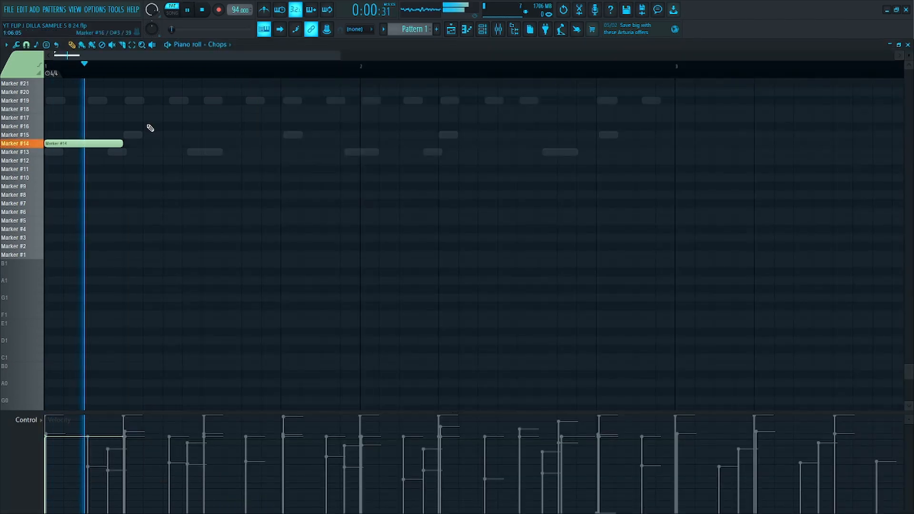
key("space")
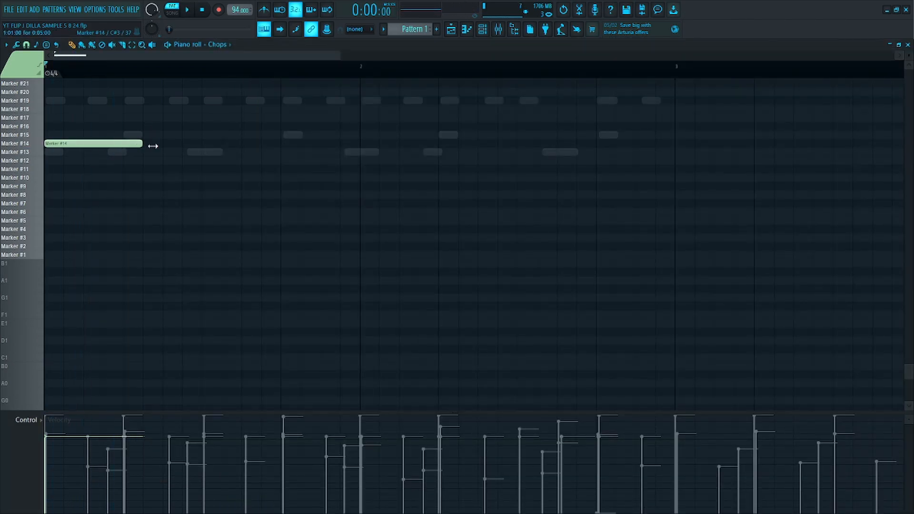
Step: Lengthen the Marker #14 note to six steps and add a six-step Marker #24 note directly behind it
key("space")
mouse_move(152, 146)
left_mouse_down()
mouse_move(203, 147)
mouse_move(165, 143)
mouse_move(168, 166)
left_mouse_up()
key("space")
left_click(164, 133)
scroll(171, 131, "up", 4)
key("space")
right_click(223, 237)
key("space")
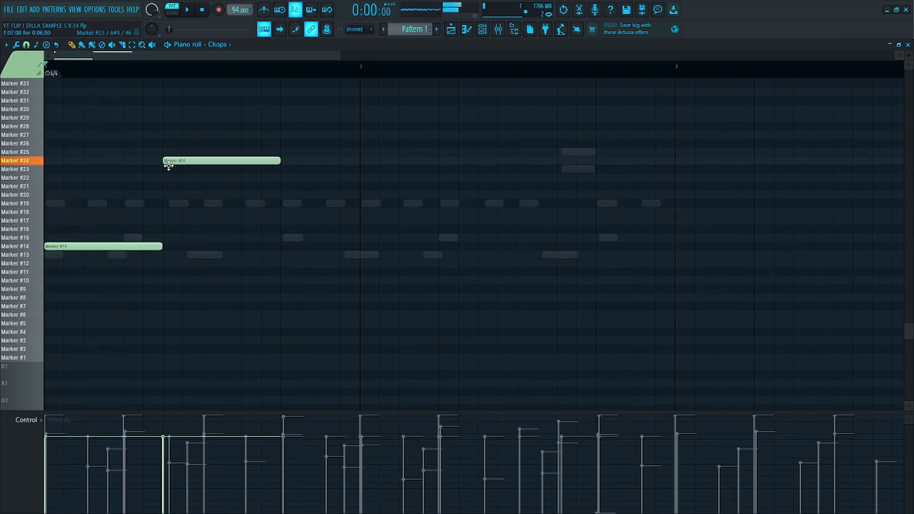
Step: Audition the chops and add a four-step Marker #25 note that fills the rest of bar 1
key("space")
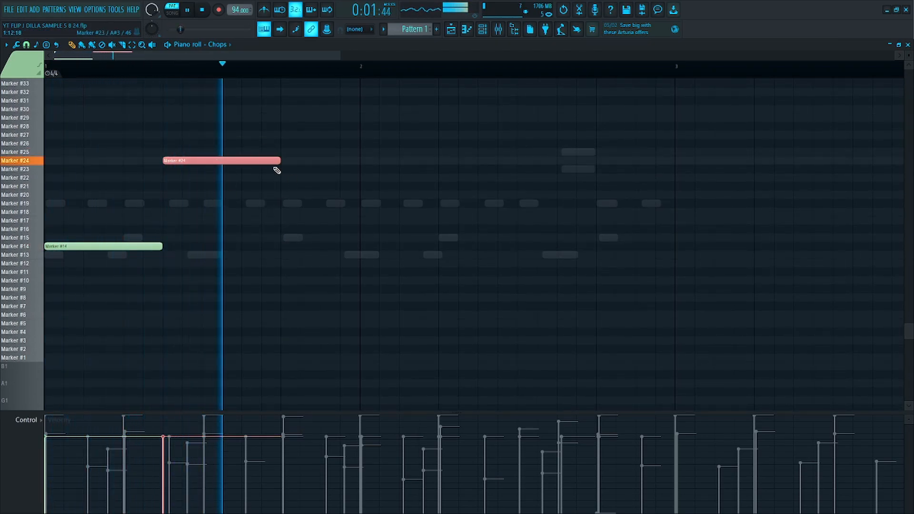
key("space")
key("space")
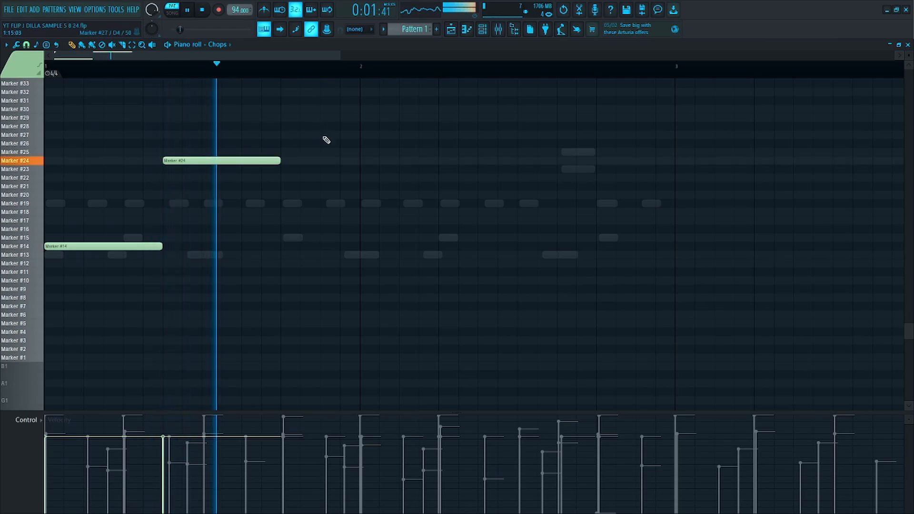
key("space")
left_click(287, 159)
key("space")
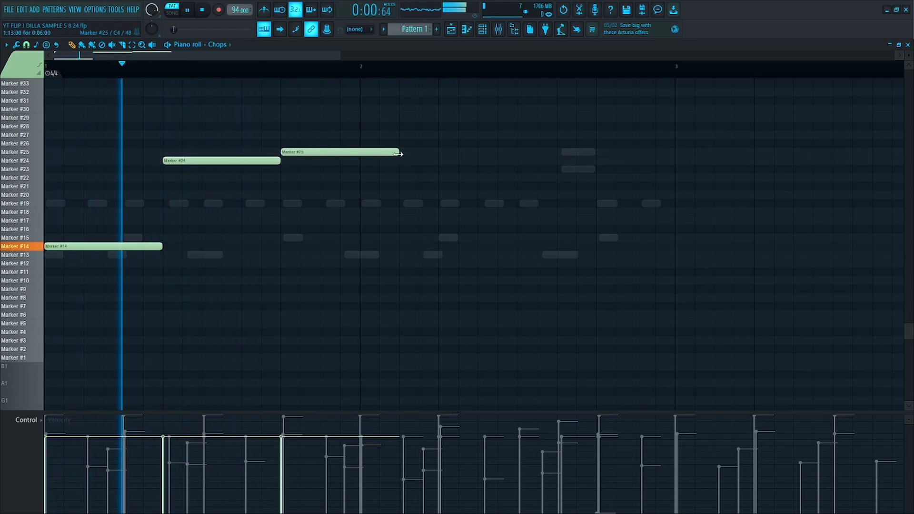
left_click_drag(404, 163, 353, 165)
Step: Duplicate the three chop notes of bar 1 into bar 2 and listen to the playback
left_click_drag(359, 133, 41, 271)
key("ctrl+b")
key("ctrl+d")
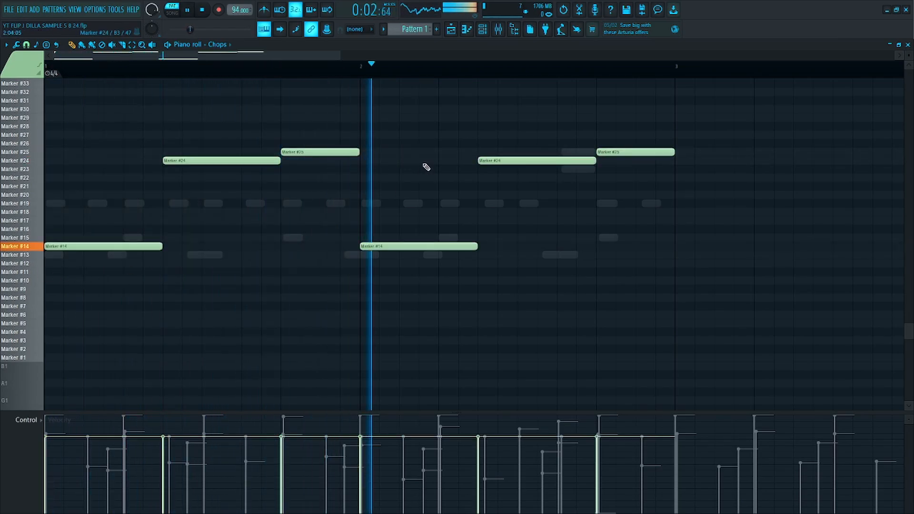
scroll(440, 141, "down", 3)
key("space")
Step: Try moving the last Marker #25 chop of bar 2 to a higher marker and undo the move
left_click(308, 151)
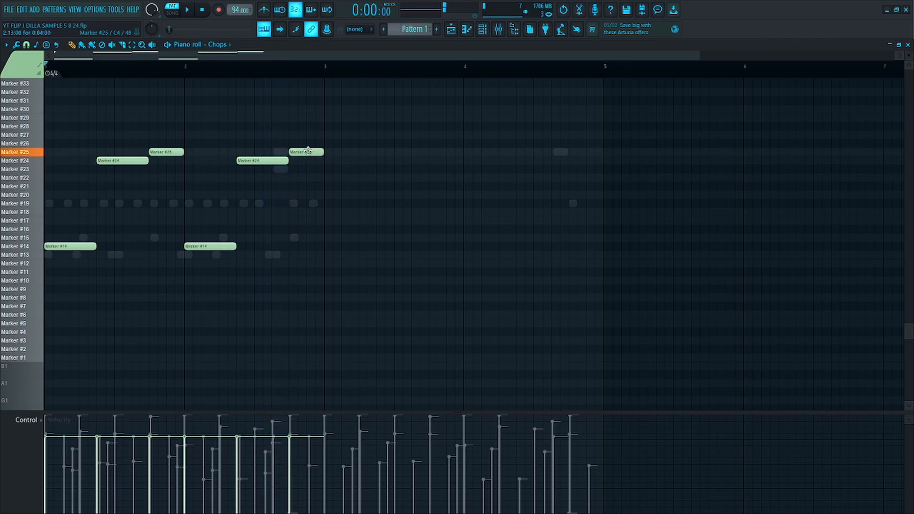
left_click_drag(307, 147, 308, 133)
key("ctrl+z")
scroll(267, 150, "up", 1)
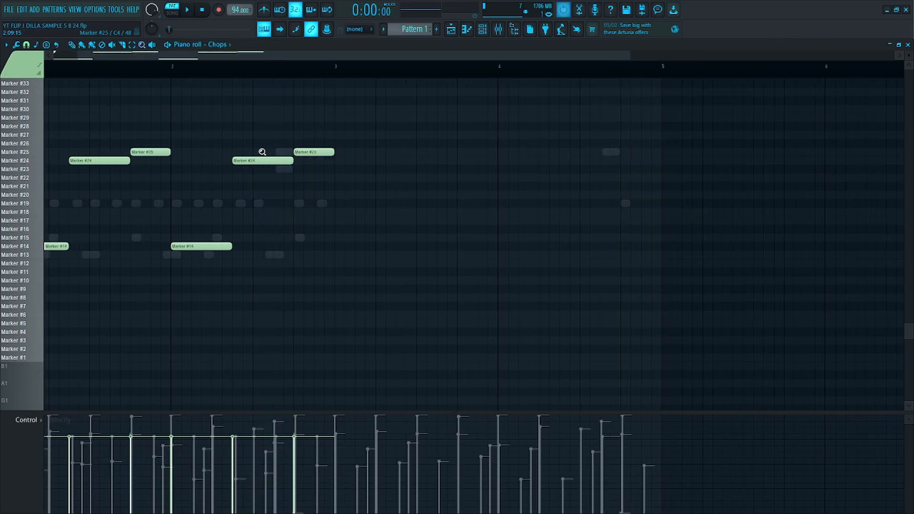
scroll(195, 212, "up", 4)
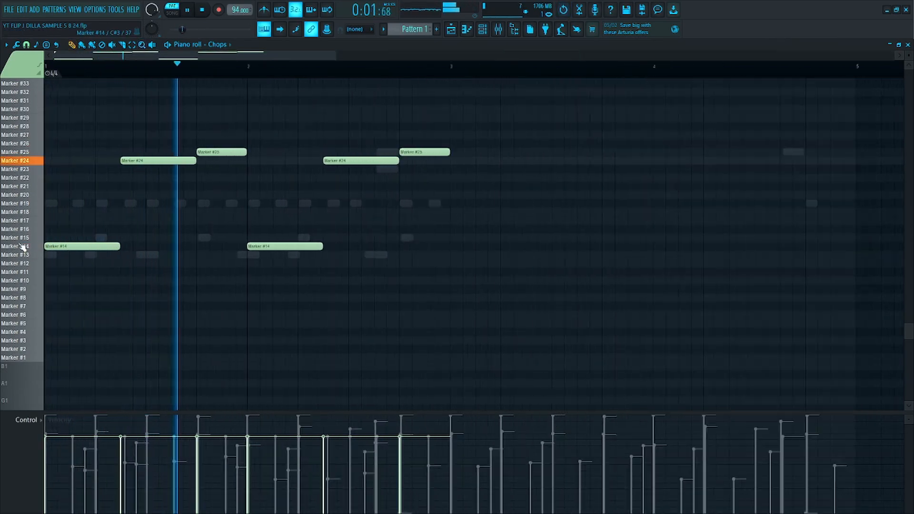
Step: Replace the first chop of bar 1 with a four-step Marker #20 note followed by a two-step Marker #22 note
key("space")
mouse_move(115, 248)
left_mouse_down()
mouse_move(108, 295)
mouse_move(107, 274)
mouse_move(94, 300)
mouse_move(106, 216)
mouse_move(103, 195)
mouse_move(92, 233)
mouse_move(92, 190)
mouse_move(129, 173)
left_mouse_up()
key("space")
left_click_drag(204, 177, 164, 177)
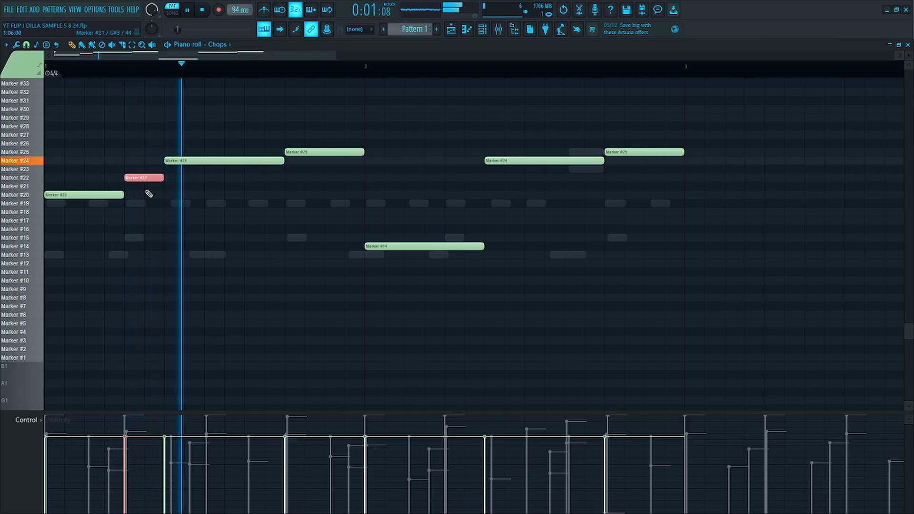
key("space")
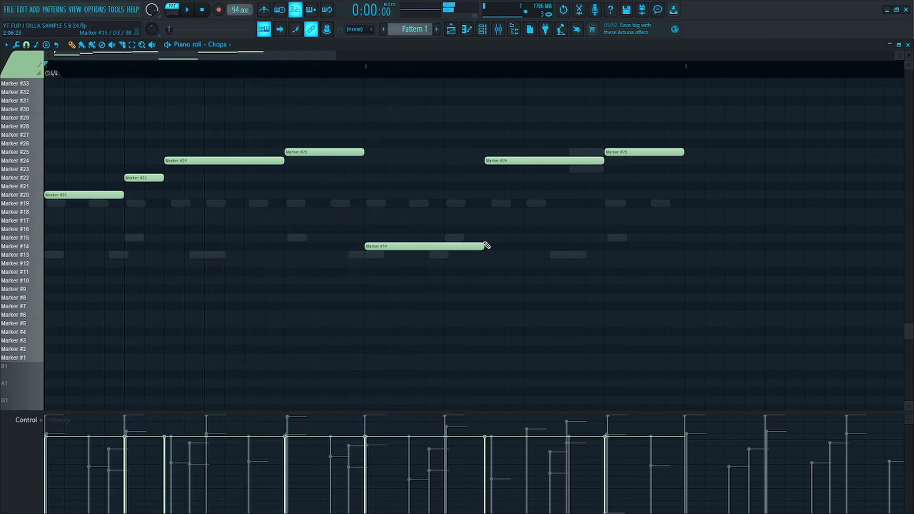
Step: Replace bar 2's Marker #14 chop with copies of the Marker #20 and #22 notes, moving the first copy to Marker #16
right_click(481, 246)
left_click_drag(243, 167, 100, 218)
key("ctrl+b")
key("space")
left_click_drag(267, 180, 466, 188)
left_click_drag(404, 195, 404, 238)
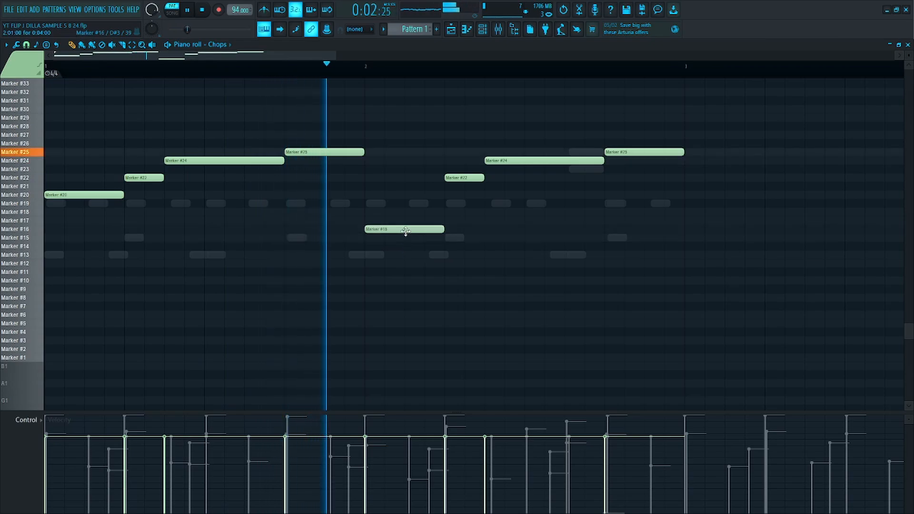
Step: Move bar 2's first chop to Marker #15 and its two-step second chop to Marker #17, and play the loop
key("space")
left_click_drag(468, 179, 469, 228)
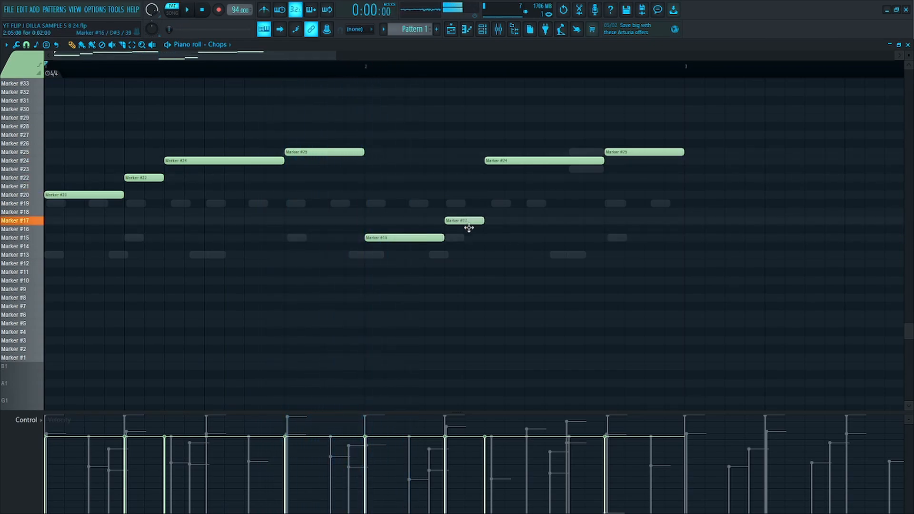
key("space")
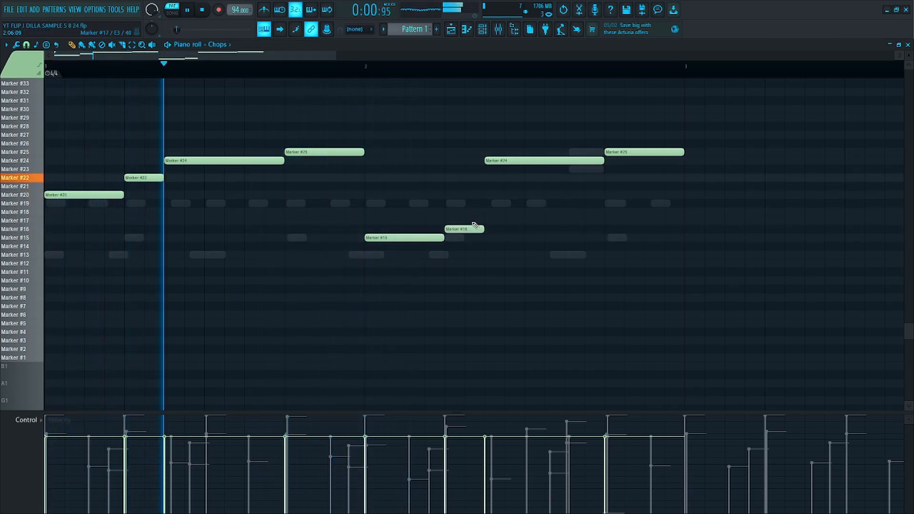
scroll(508, 200, "down", 2)
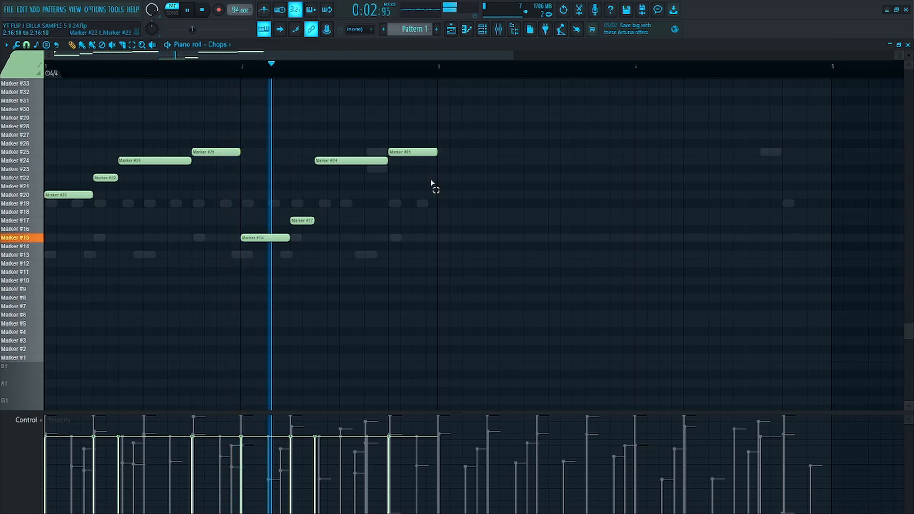
Step: Move the last chop of bar 2 up to Marker #27 and play the loop
key("space")
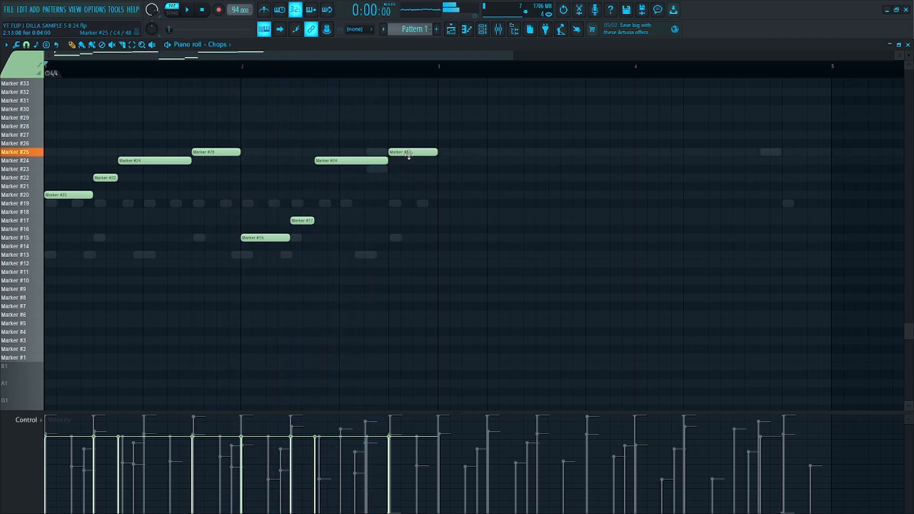
left_click_drag(409, 155, 409, 138)
key("space")
Step: Open the Chops channel's Slicex sampler from the channel rack and return to the Chops piano roll
key("F6")
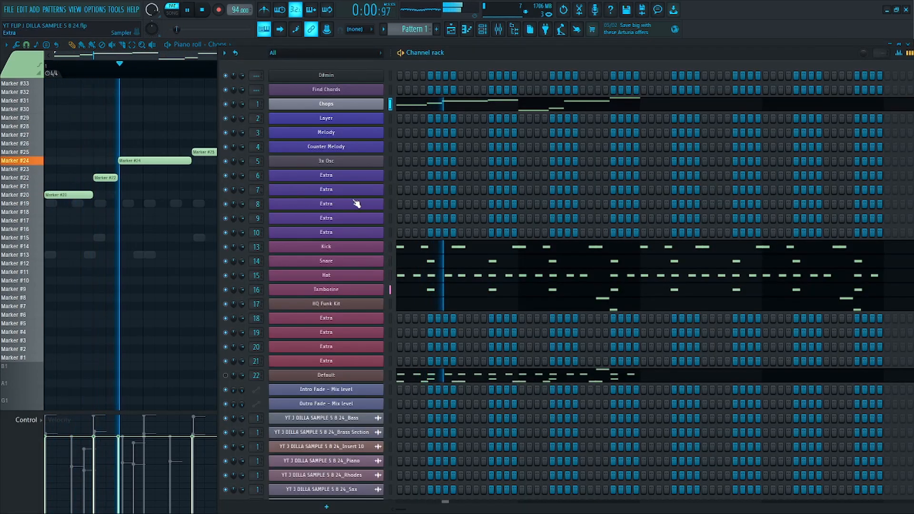
key("space")
left_click(367, 108)
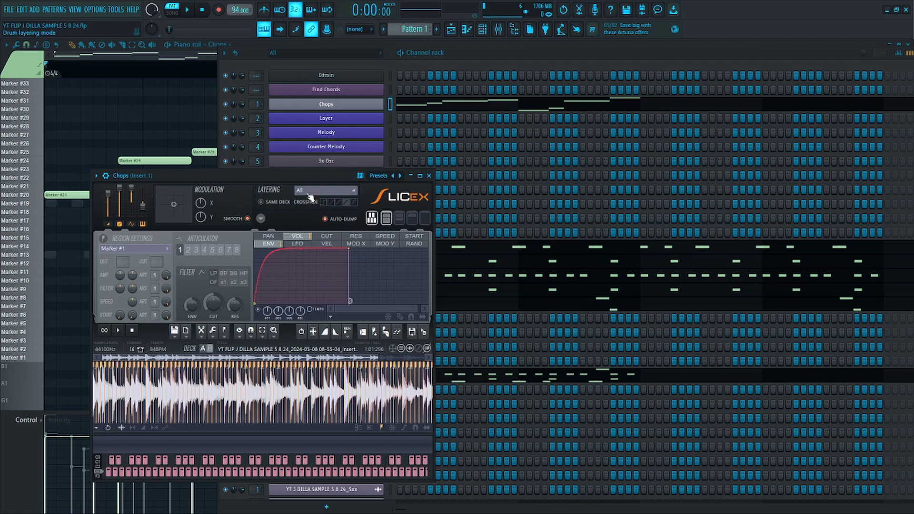
key("F7")
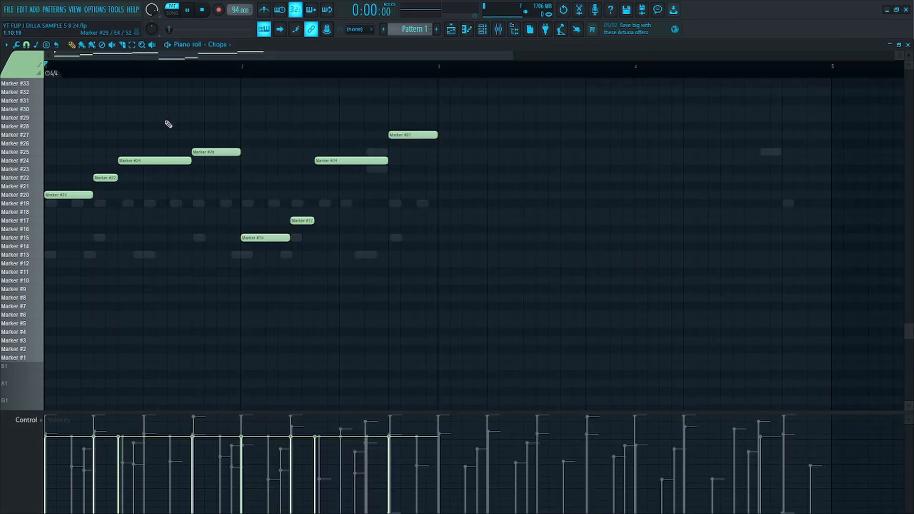
Step: Split bar 1's Marker #24 chop into a four-step note and a two-step retrigger, and play it back
key("space")
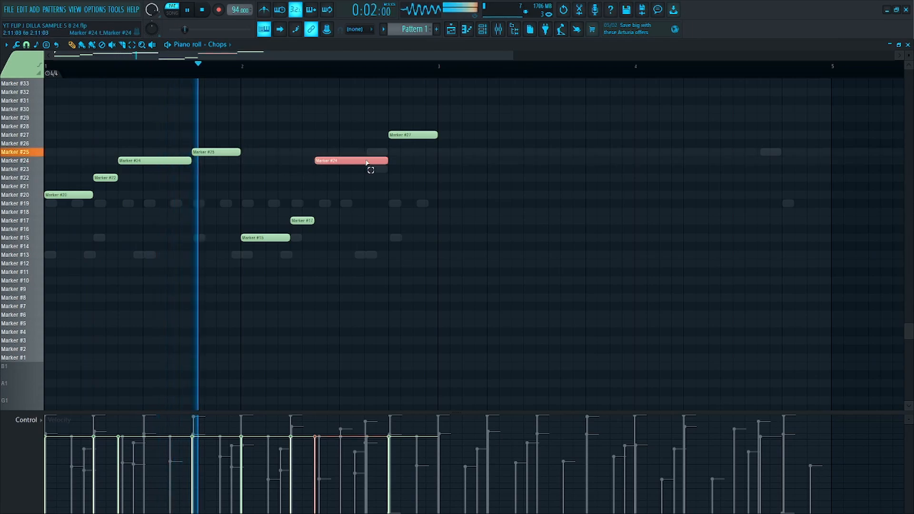
key("space")
mouse_move(191, 161)
left_mouse_down()
mouse_move(166, 161)
mouse_move(169, 171)
mouse_move(191, 162)
left_mouse_up()
key("space")
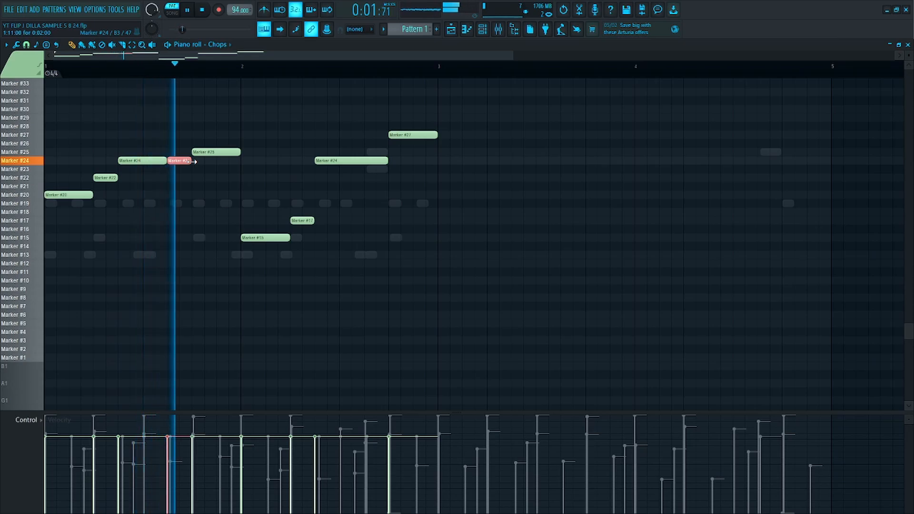
Step: Split bar 2's Marker #24 chop the same way and delete both pieces
left_click_drag(384, 161, 301, 186)
key("space")
left_click(368, 160)
key("space")
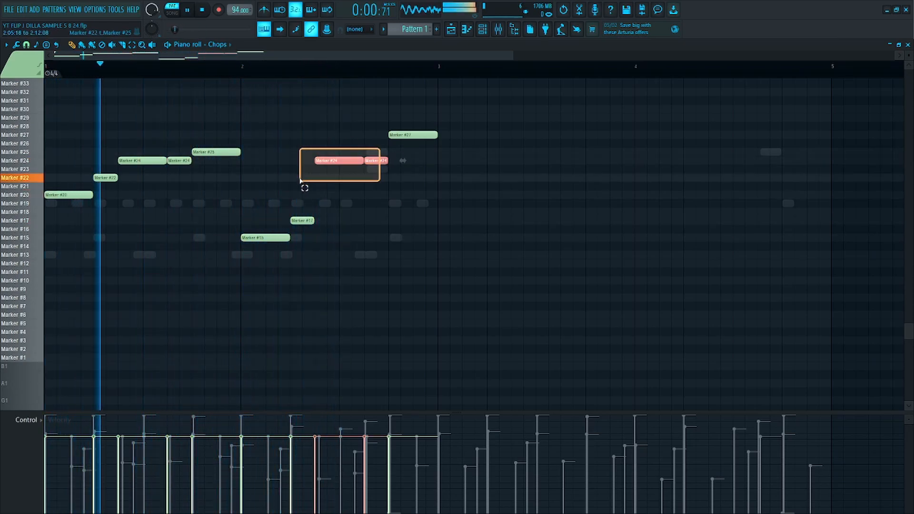
key("Delete")
scroll(327, 177, "up", 4)
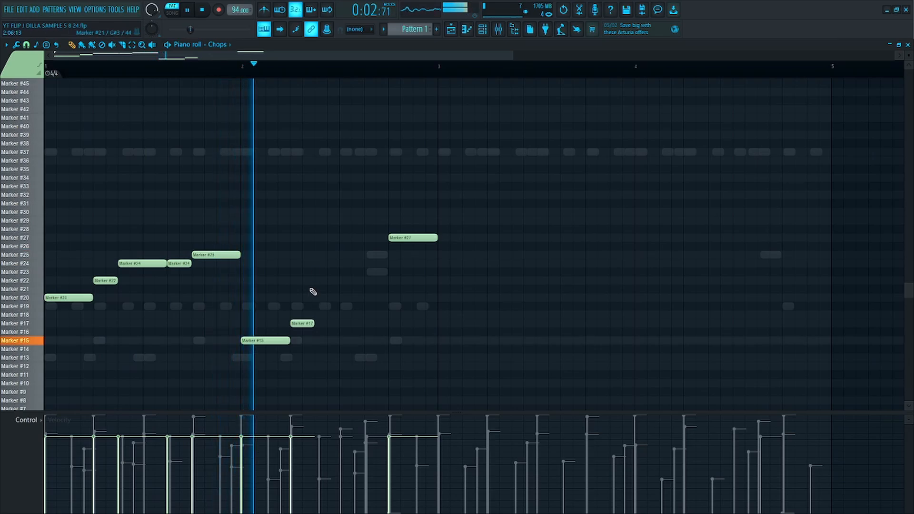
Step: Place a four-step Marker #34 chop after bar 2's Marker #17 note, removing the trial Marker #35 chop that follows it
key("space")
left_click(318, 212)
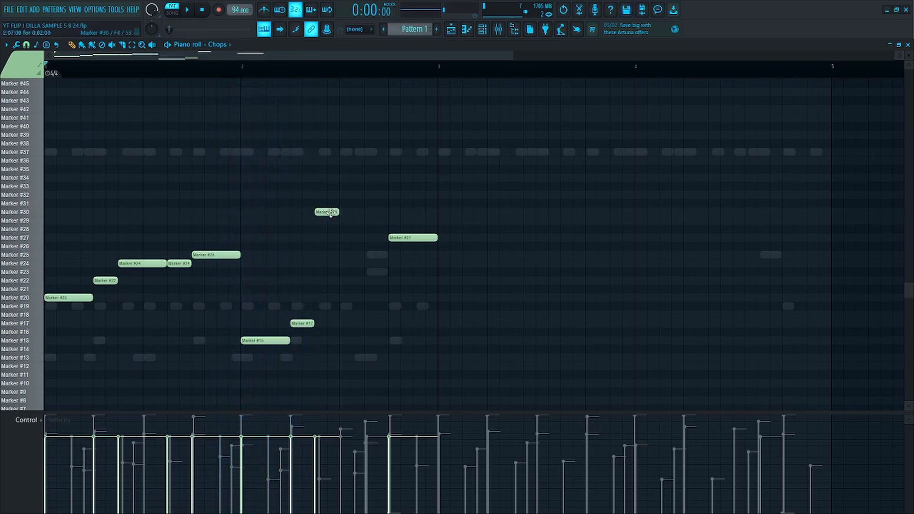
left_click_drag(338, 212, 364, 212)
mouse_move(346, 213)
left_mouse_down()
mouse_move(354, 163)
mouse_move(351, 180)
left_mouse_up()
left_click(362, 168)
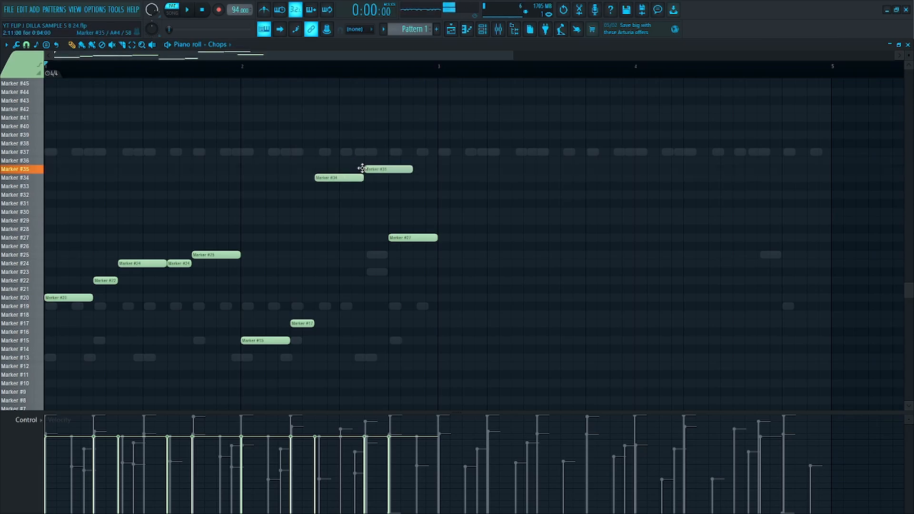
right_click(370, 169)
Step: Move bar 2's last chop to Marker #36 and fill the gap before it with a two-step Marker #34 chop
left_click_drag(414, 234, 413, 154)
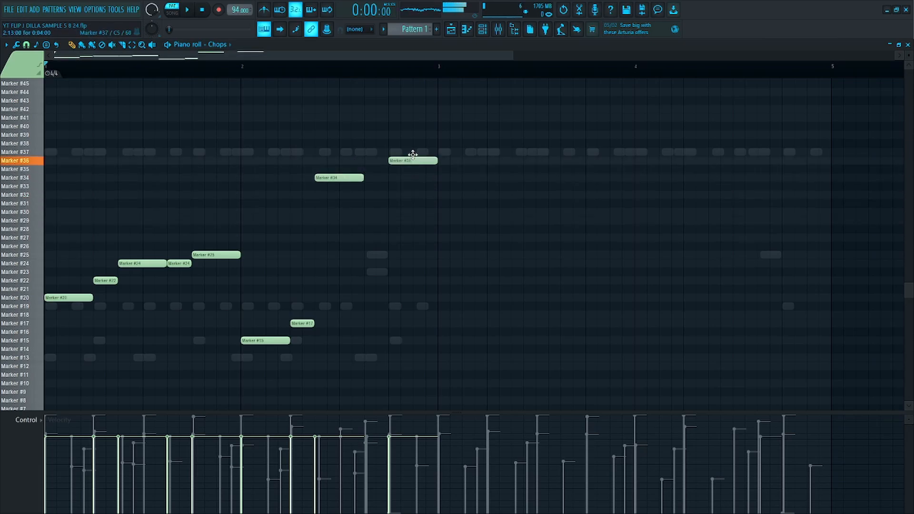
key("space")
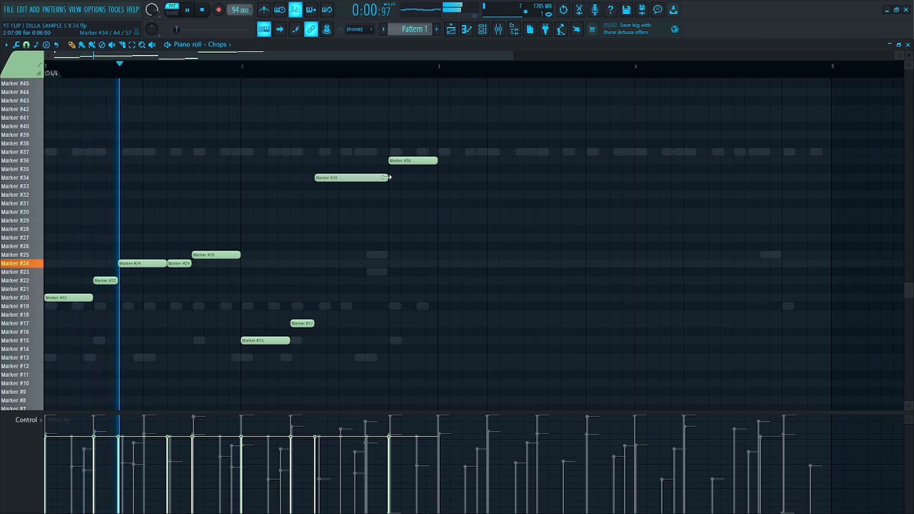
left_click(366, 178)
left_click_drag(413, 178, 389, 179)
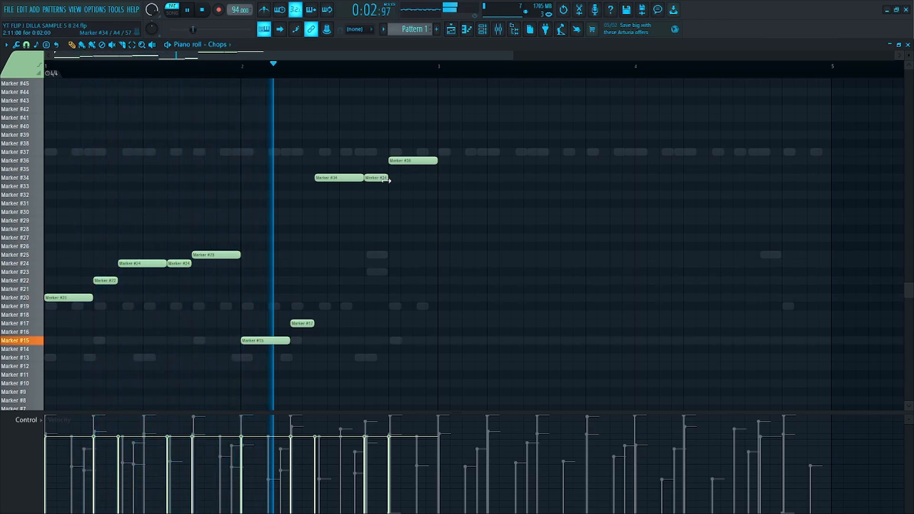
Step: Duplicate the two-bar chop sequence into bars 3 and 4 and listen to the playback
left_click_drag(554, 177, 557, 174)
key("ctrl+b")
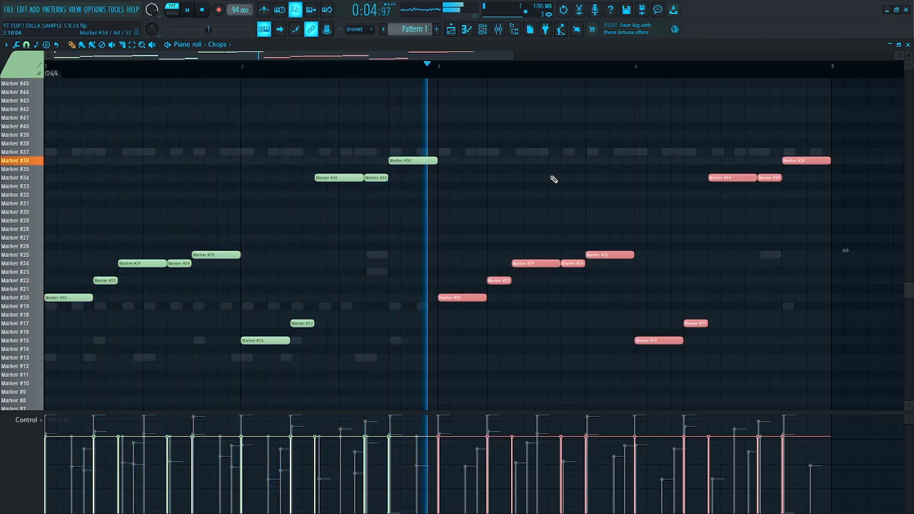
left_click(547, 179, "ctrl")
scroll(567, 145, "down", 2)
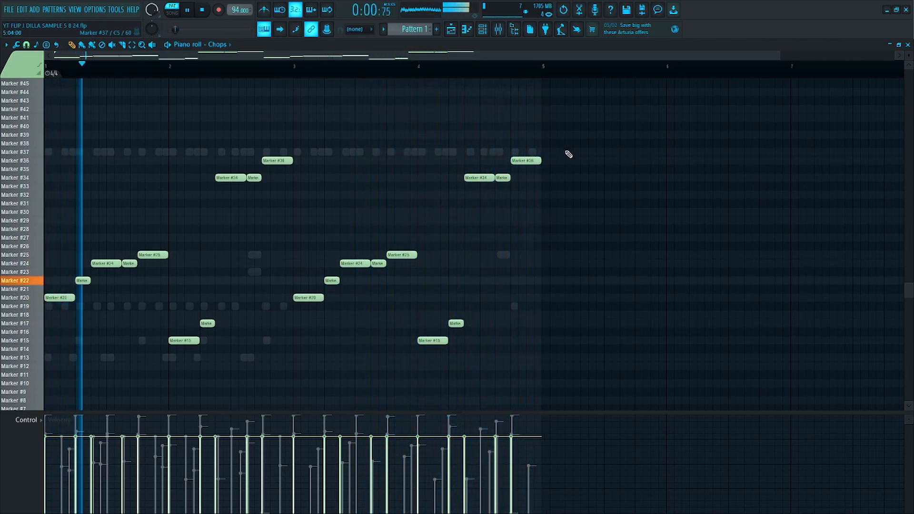
key("space")
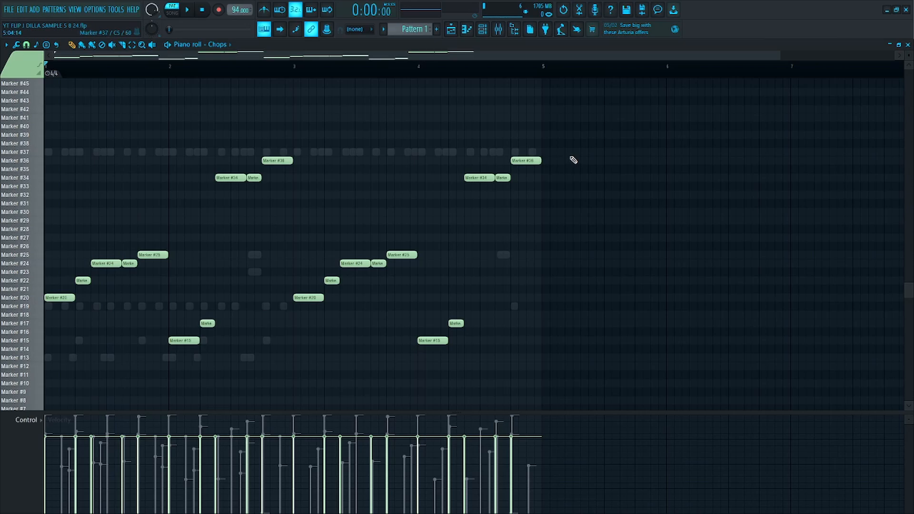
Step: Replace bar 4's Marker #15 and #17 chops with a four-step Marker #12 chop at the bar's start, and play the loop
left_click_drag(590, 131, 299, 410)
left_click(532, 191)
scroll(496, 280, "up", 3)
right_click(450, 342)
right_click(477, 323)
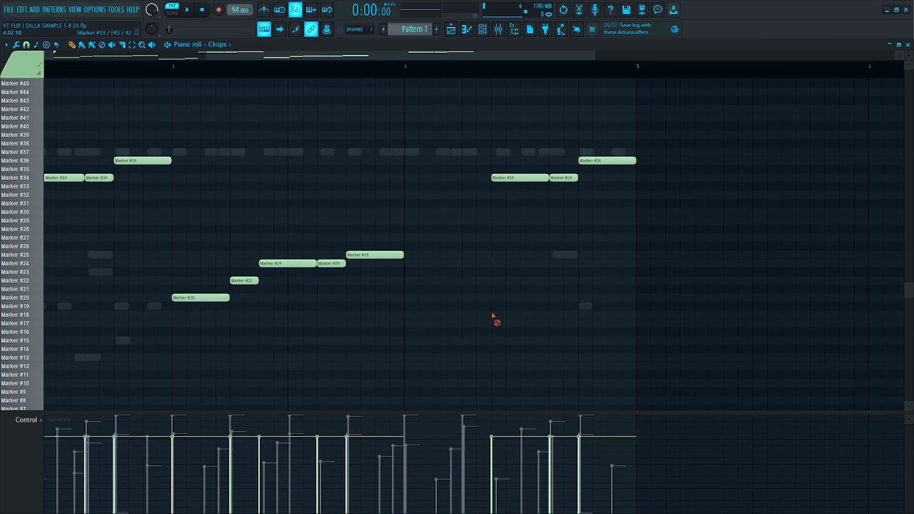
mouse_move(404, 367)
left_mouse_down()
mouse_move(385, 372)
mouse_move(398, 361)
mouse_move(399, 371)
left_mouse_up()
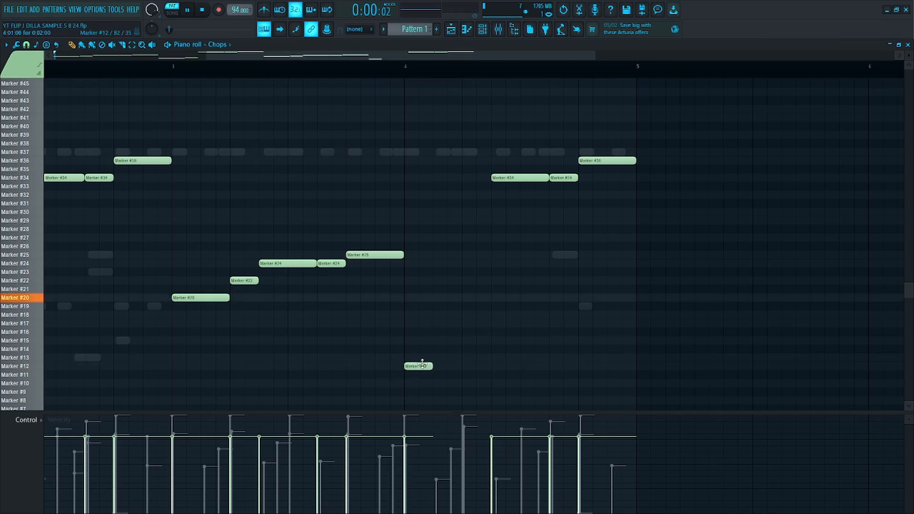
scroll(433, 338, "down", 3)
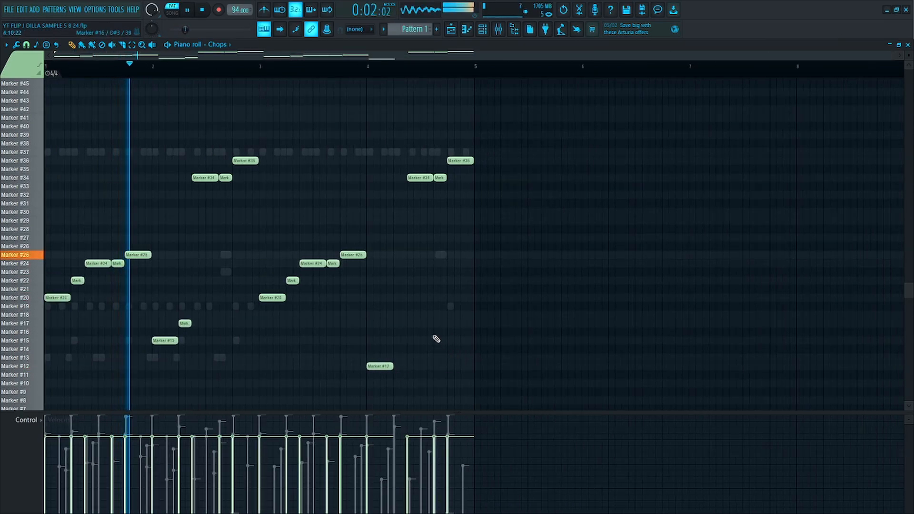
scroll(421, 302, "up", 2)
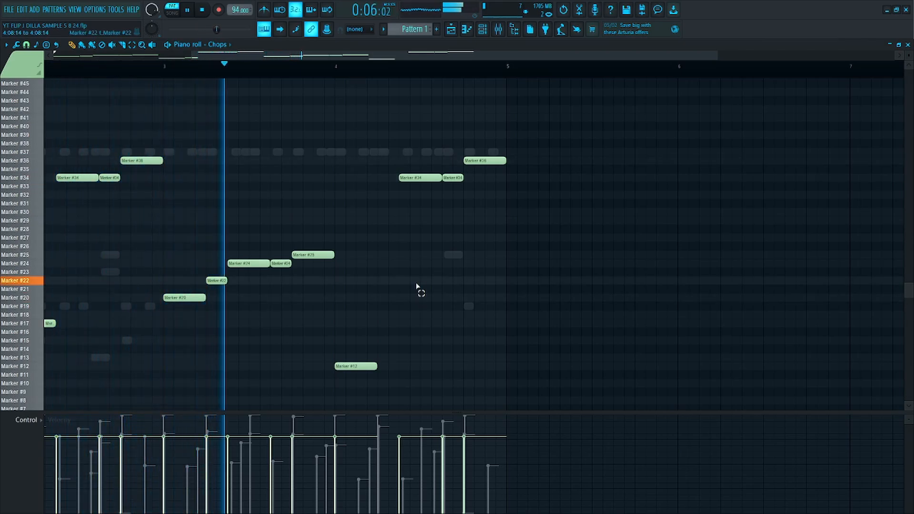
scroll(416, 290, "up", 2)
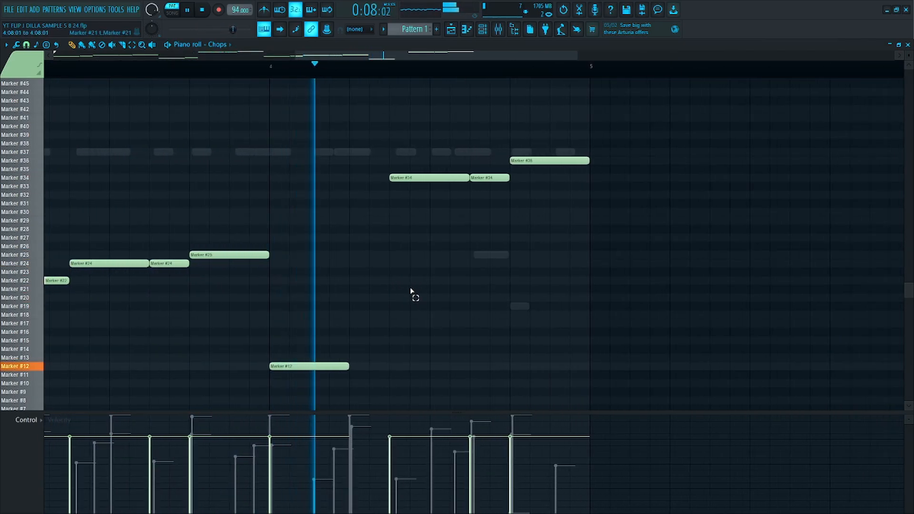
Step: Add a two-step Marker #13 chop after bar 4's Marker #12 note and play from the start of bar 4
key("space")
left_click(349, 341)
mouse_move(348, 340)
left_mouse_down()
mouse_move(347, 347)
mouse_move(390, 359)
left_mouse_up()
left_click(274, 69)
key("space")
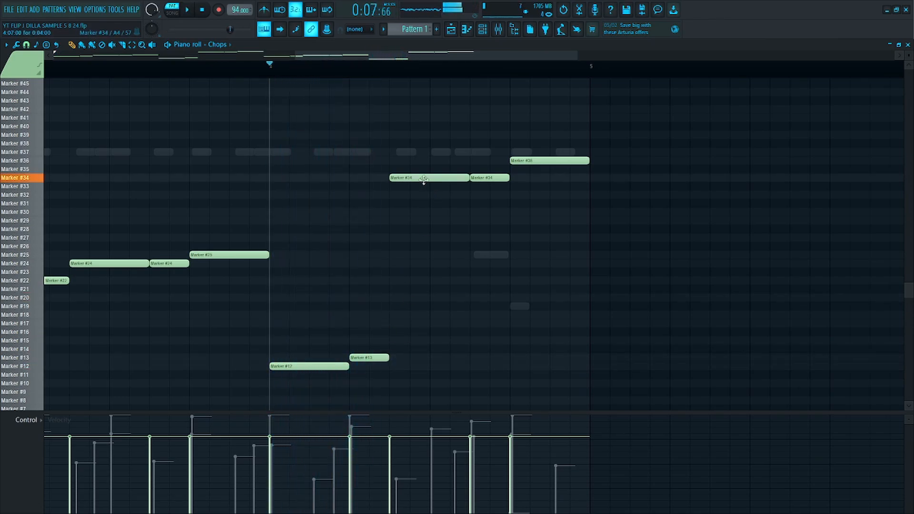
Step: Replace bar 4's four-step Marker #34 chop with a four-step Marker #26 chop, auditioning other markers first
left_click_drag(423, 179, 434, 96)
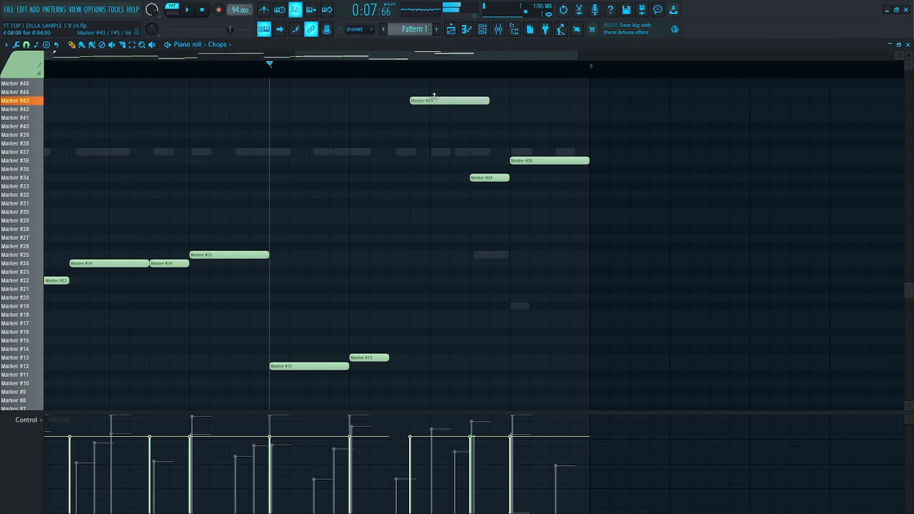
scroll(433, 103, "up", 3)
right_click(425, 228)
mouse_move(413, 196)
left_mouse_down()
mouse_move(403, 196)
mouse_move(396, 157)
mouse_move(392, 354)
left_mouse_up()
left_click_drag(392, 358, 395, 383)
scroll(401, 363, "down", 6)
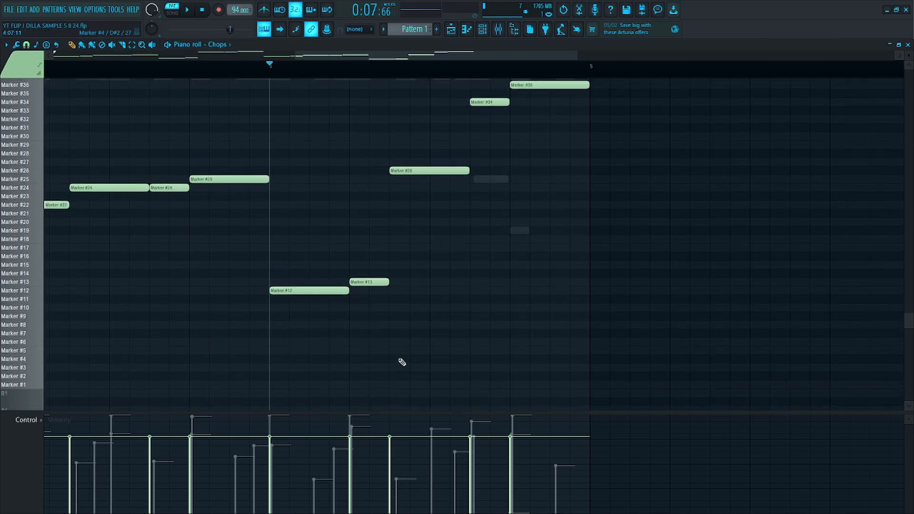
scroll(401, 360, "down", 3)
key("space")
scroll(434, 191, "up", 3)
key("space")
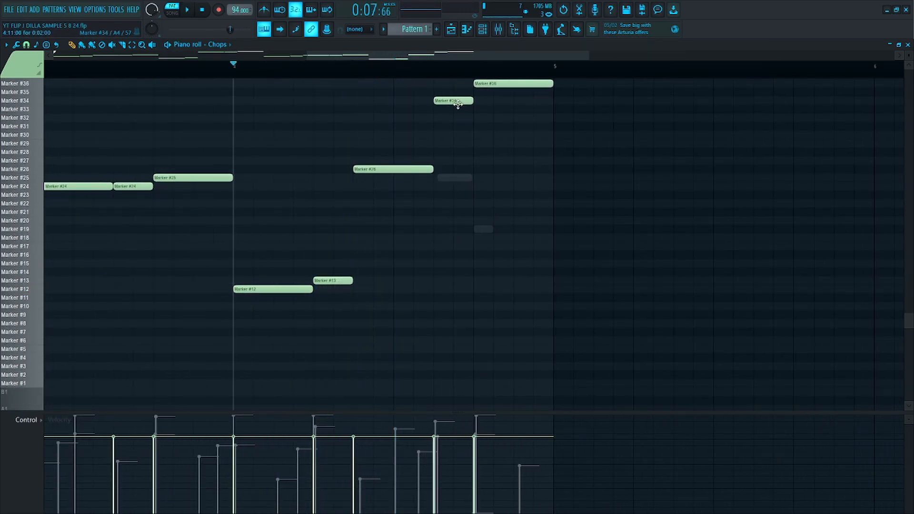
Step: Move bar 4's two-step Marker #34 chop to Marker #27 and its last chop to Marker #18, and play the bar
left_click_drag(508, 85, 498, 247)
key("space")
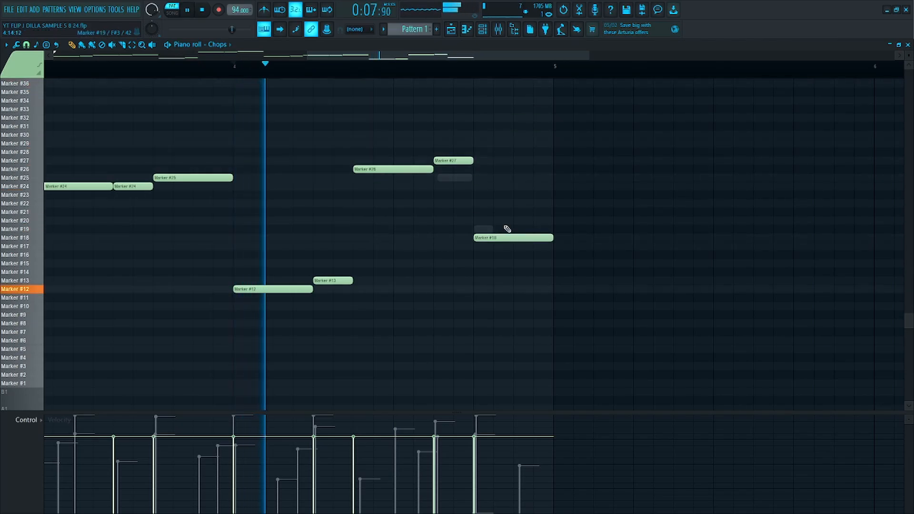
scroll(519, 227, "down", 3)
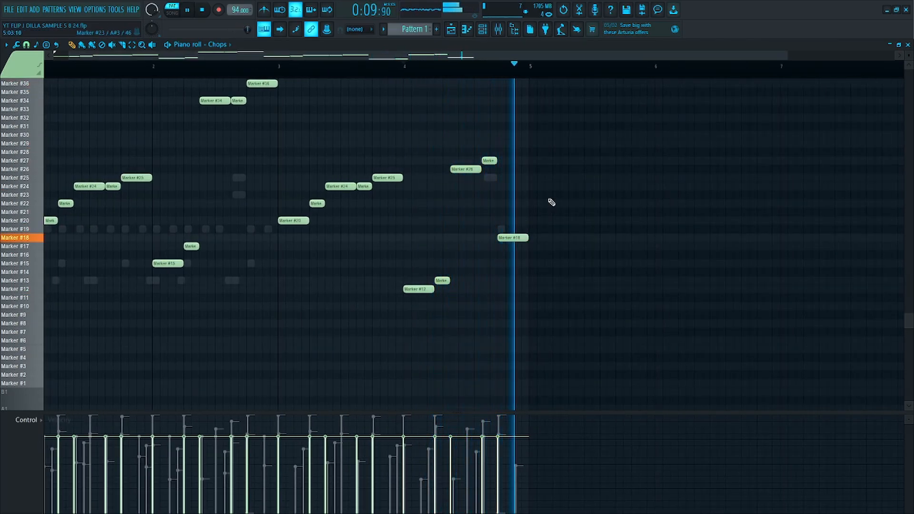
Step: Move bar 4's last chop to Marker #19 and listen to the full four-bar loop
key("space")
left_click_drag(519, 245, 519, 254)
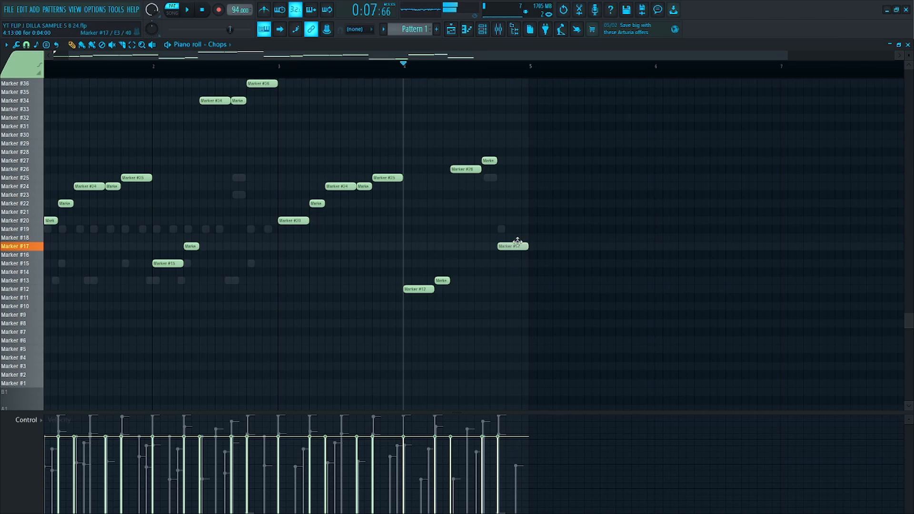
left_click_drag(519, 218, 520, 226)
key("space")
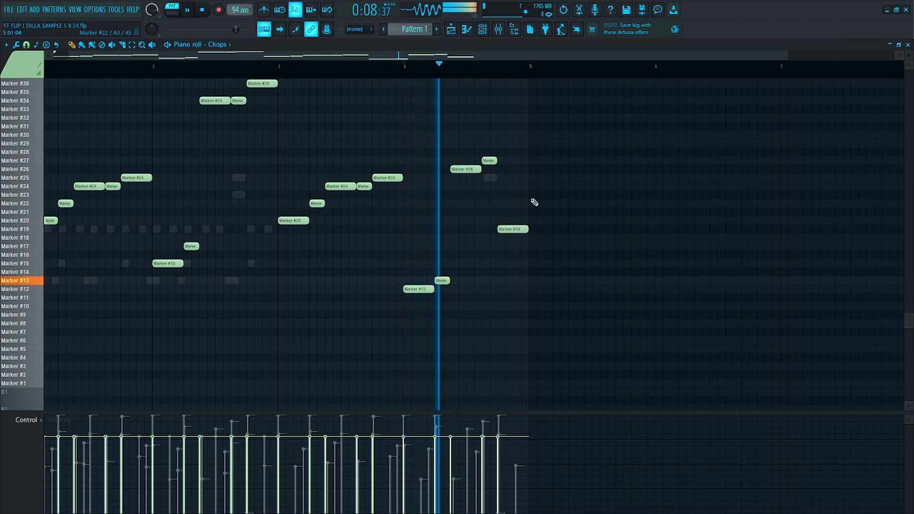
scroll(550, 166, "down", 1)
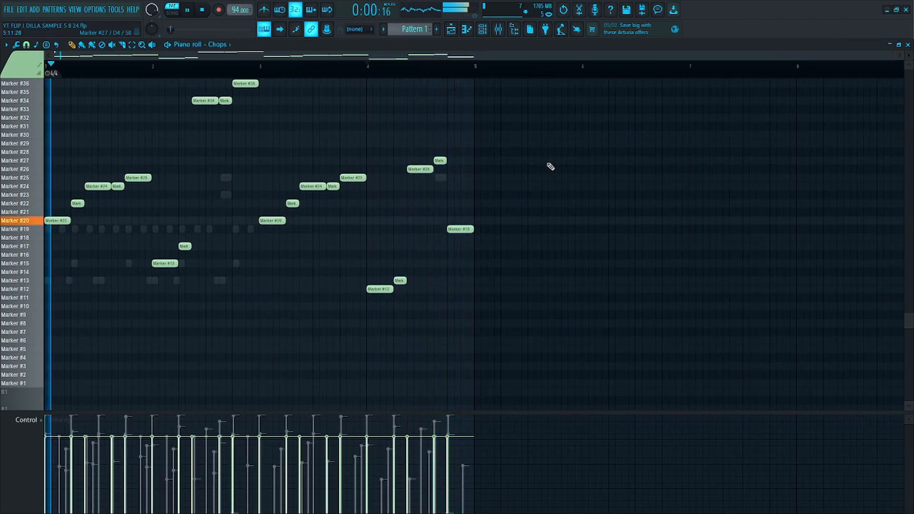
scroll(350, 184, "up", 3)
scroll(351, 182, "down", 3)
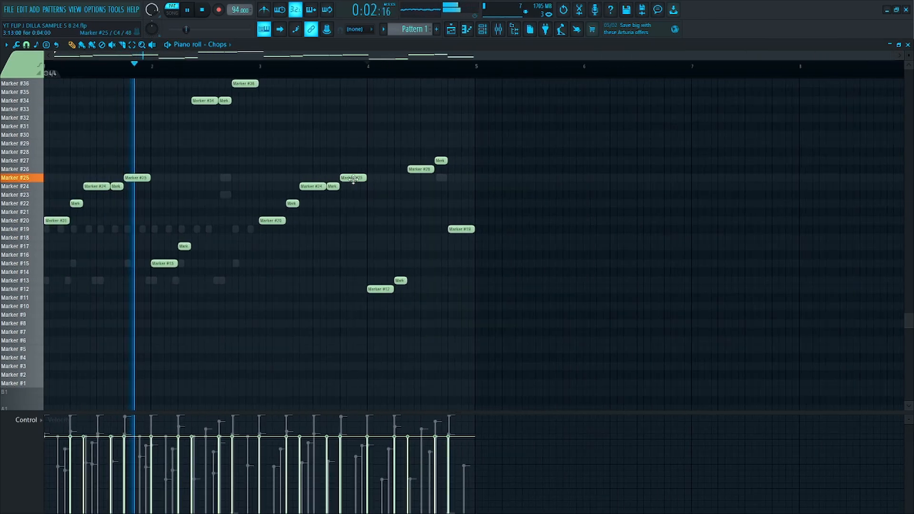
scroll(421, 161, "up", 3)
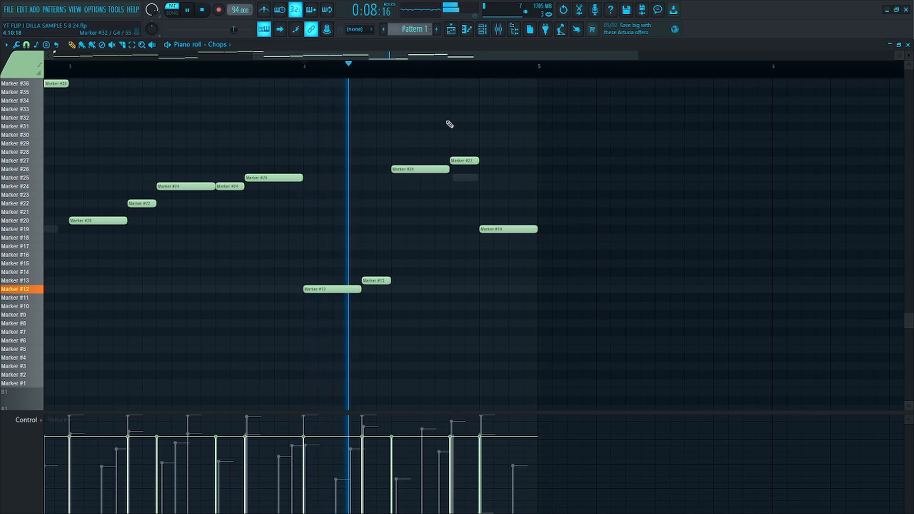
Step: Try bar 4's four-step chop on Marker #25 and the following two-step chop on Marker #26, playing the bar to compare
key("space")
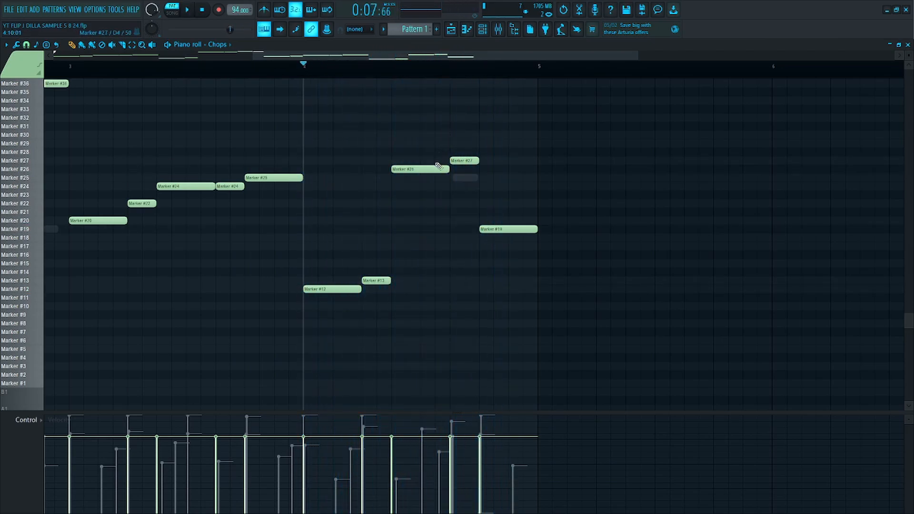
mouse_move(430, 169)
left_mouse_down()
mouse_move(430, 187)
mouse_move(429, 175)
left_mouse_up()
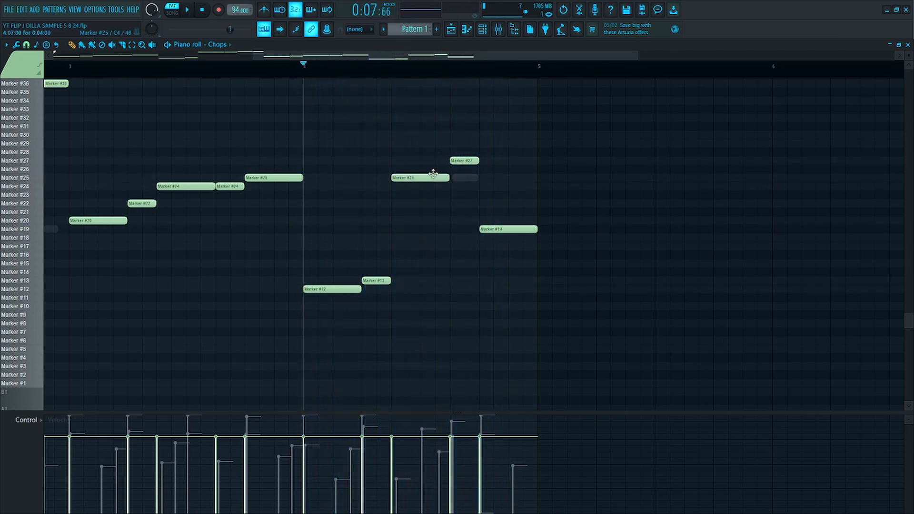
key("space")
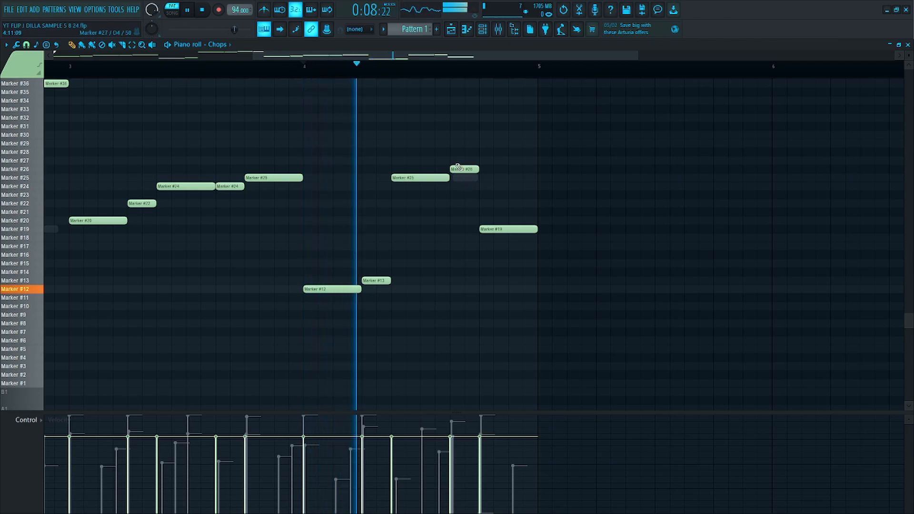
key("space")
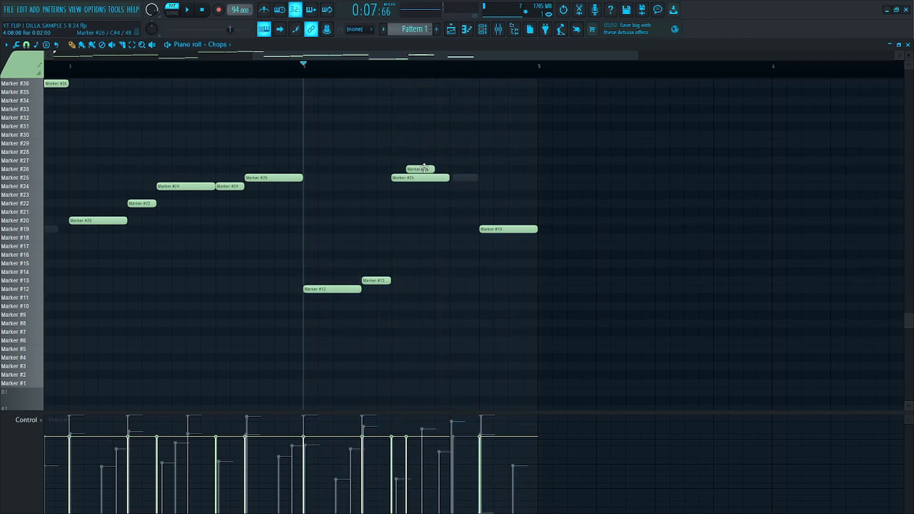
Step: Set bar 4's four-step chop to Marker #26 followed by a two-step Marker #27 chop, and listen to the full loop
left_click_drag(420, 169, 449, 168)
key("space")
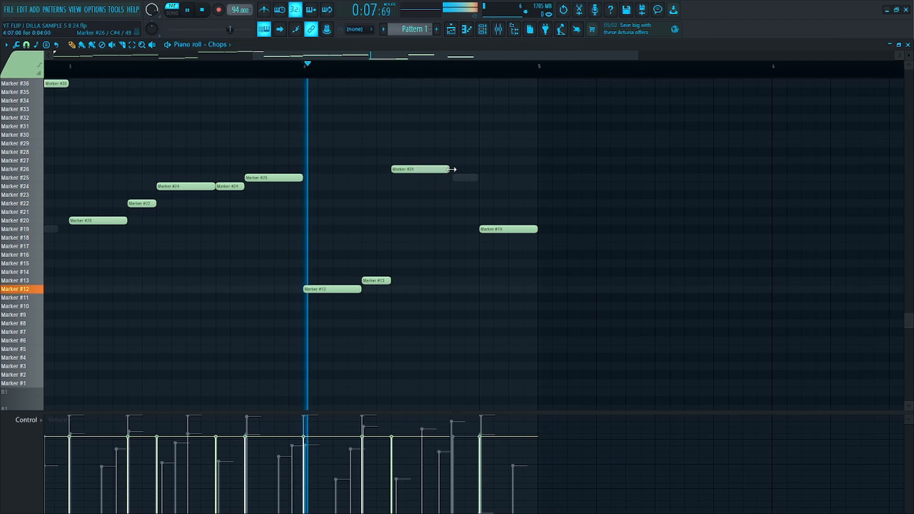
key("space")
left_click(452, 161)
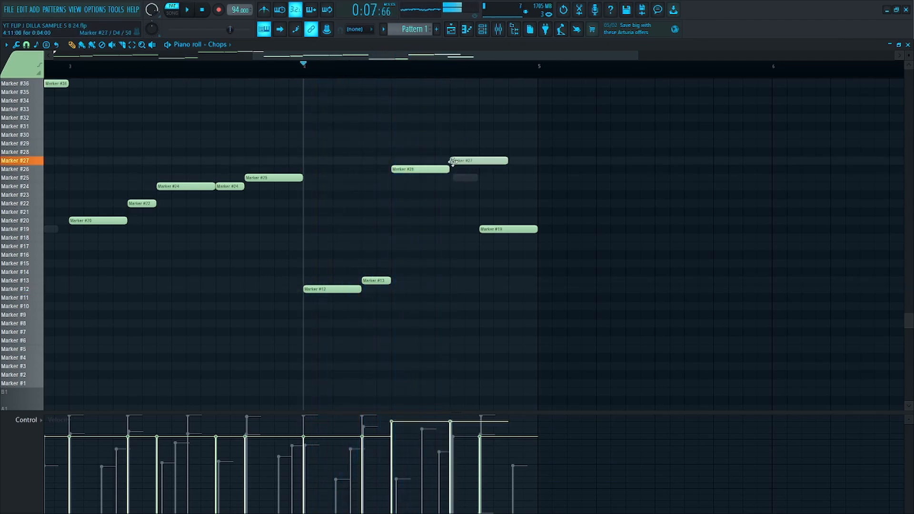
key("space")
left_click_drag(507, 161, 480, 161)
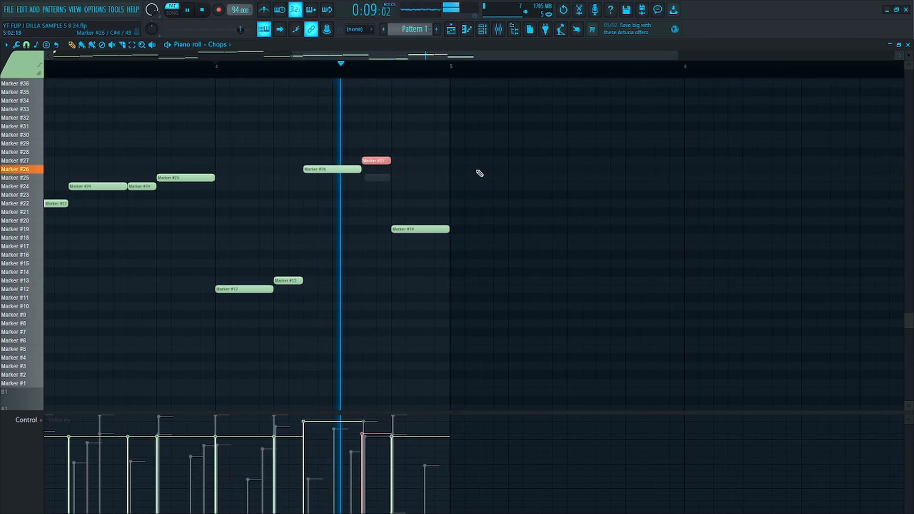
key("space")
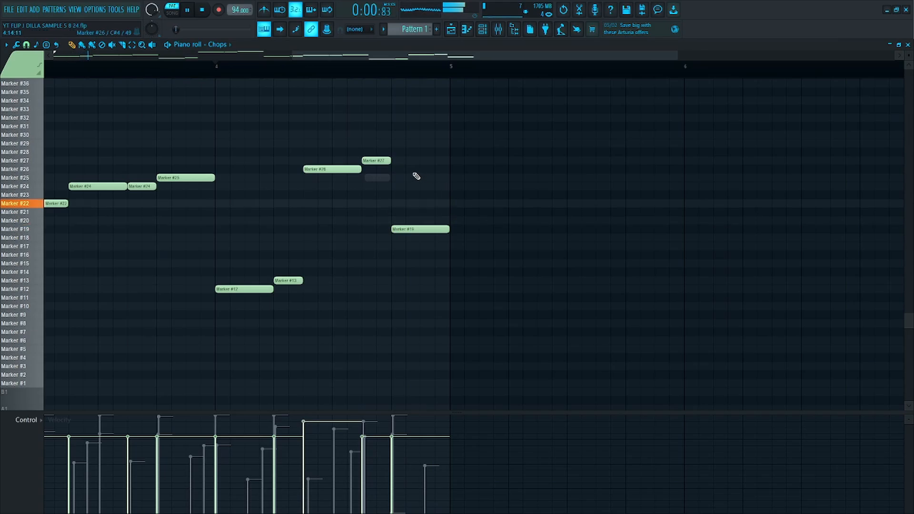
scroll(416, 176, "down", 3)
key("Tab")
key("Tab")
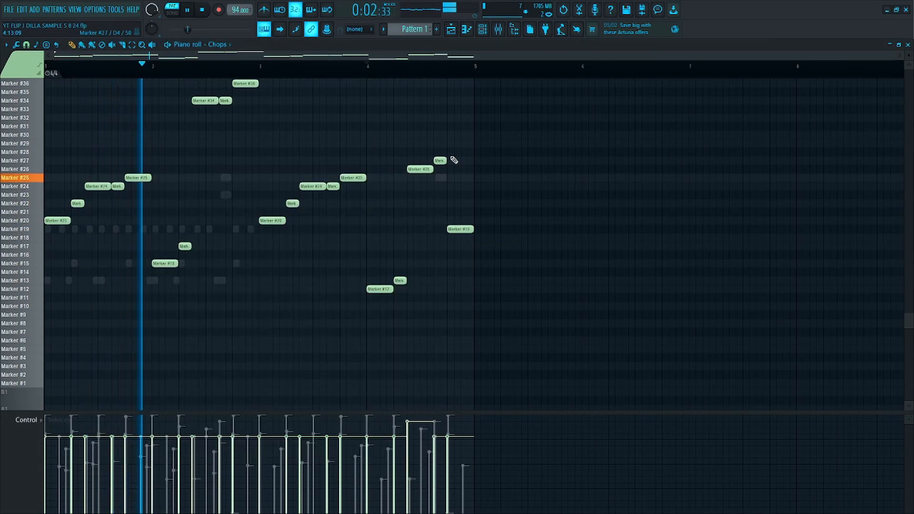
Step: Open the Chops channel's sampler and check its master pitch setting
left_click(486, 33)
left_click(310, 107)
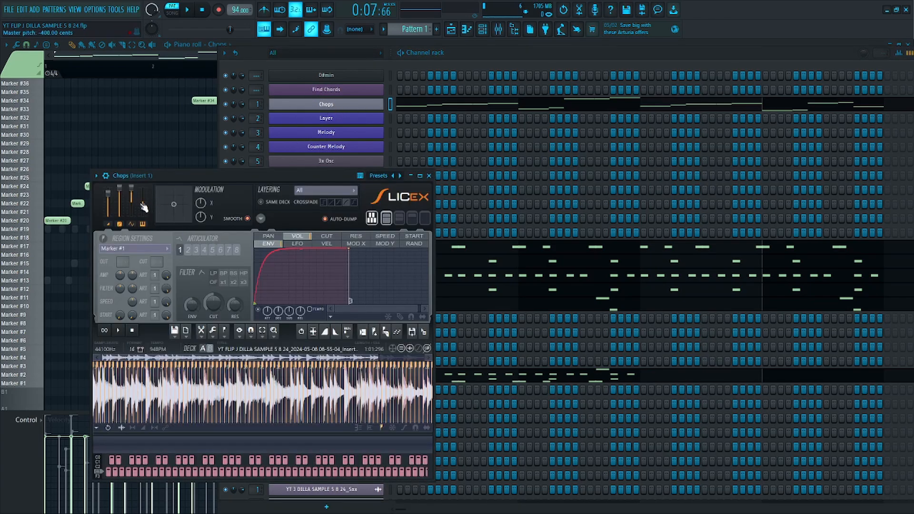
left_click(326, 104)
Step: Draw a one-bar B2 note at the start of bar 1 in the D#min channel's piano roll
right_click(379, 77)
left_click(414, 74)
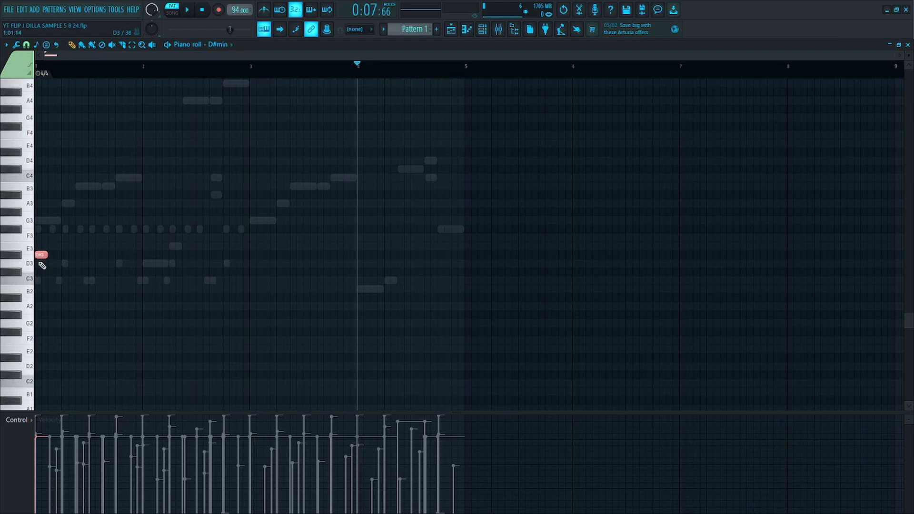
scroll(42, 265, "up", 3)
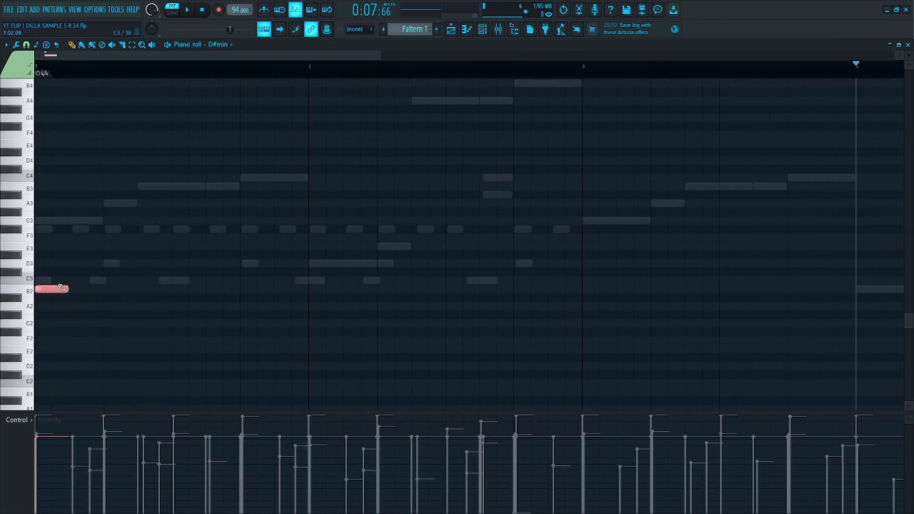
left_click_drag(67, 289, 367, 291)
Step: Draw a one-bar B3 note at the start of the 3x Osc channel's piano roll and check oscillator 1's coarse pitch
key("F6")
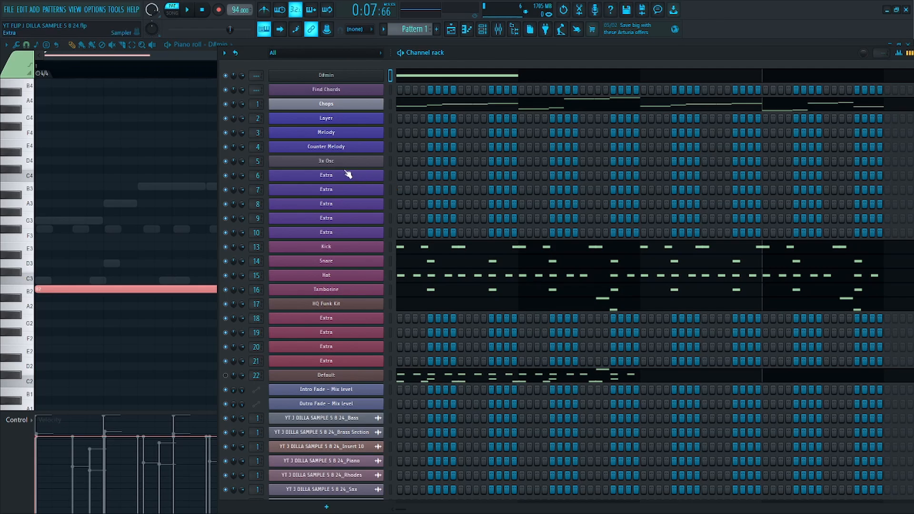
right_click(377, 157)
left_click(386, 161)
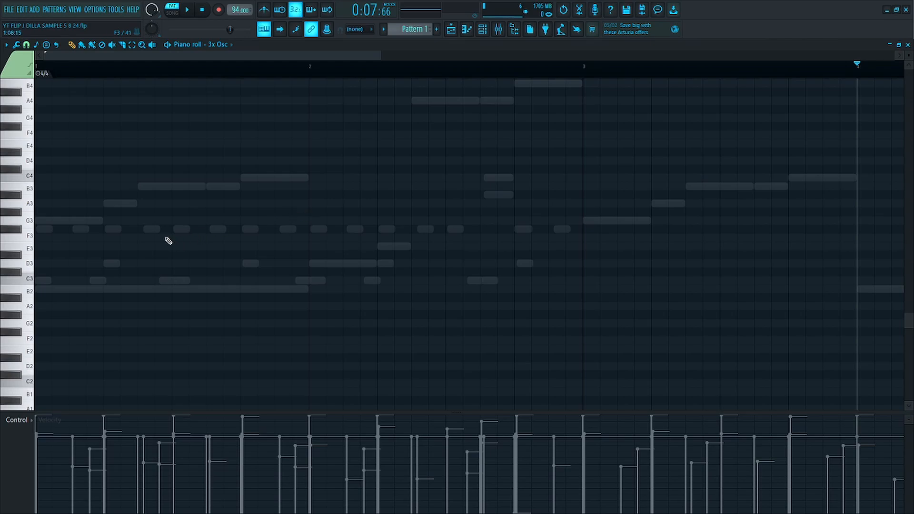
left_click_drag(78, 191, 68, 181)
key("F6")
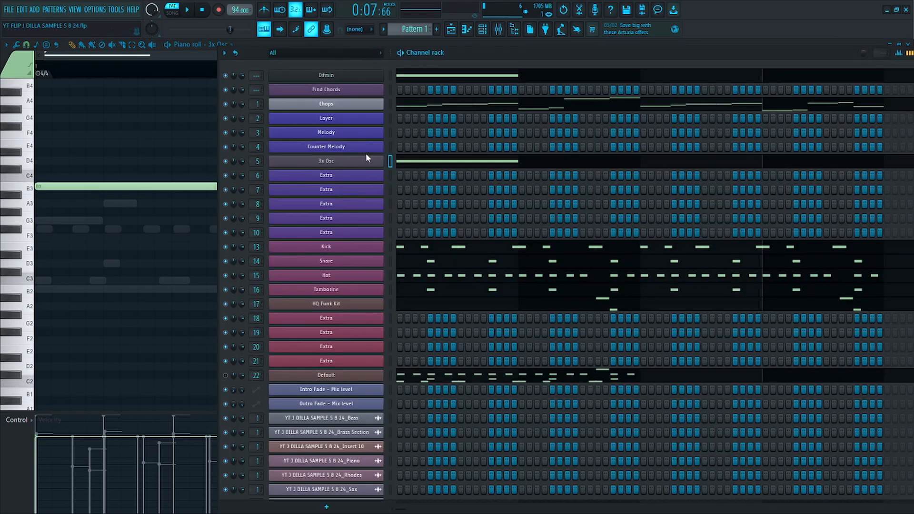
left_click(367, 160)
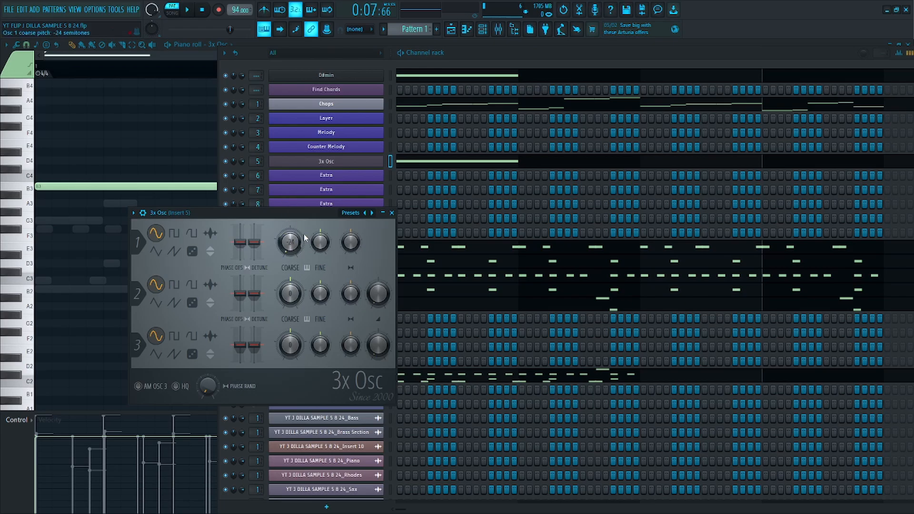
key("Escape")
Step: Shorten the 3x Osc's opening B3 note to four steps and play the pattern from the start
key("F6")
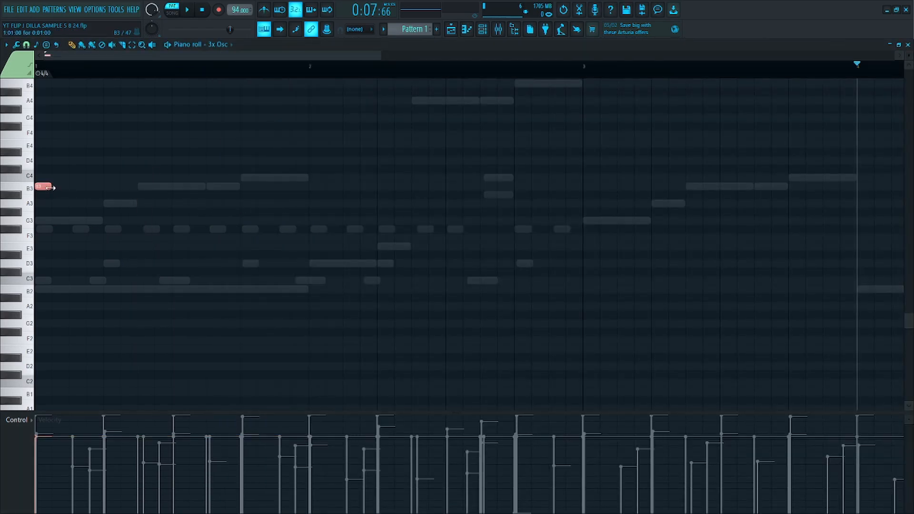
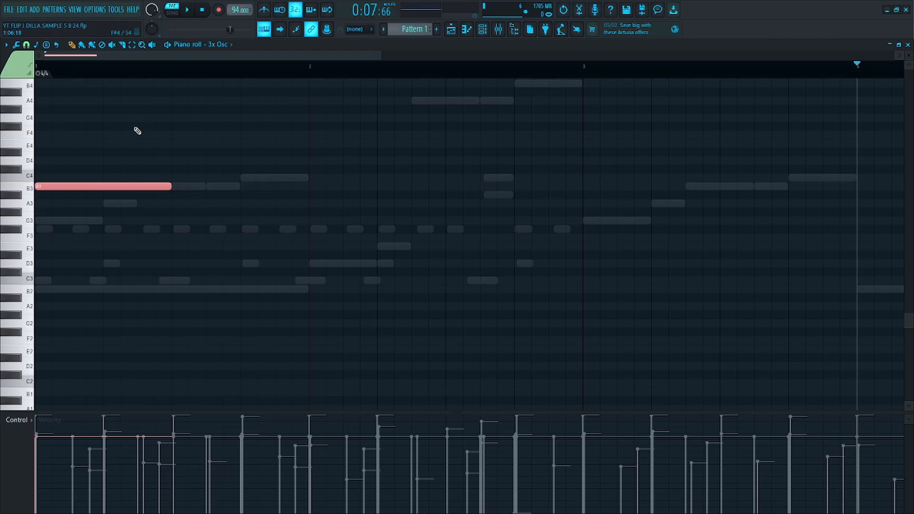
scroll(114, 153, "down", 4)
scroll(112, 160, "up", 5)
scroll(76, 381, "up", 5)
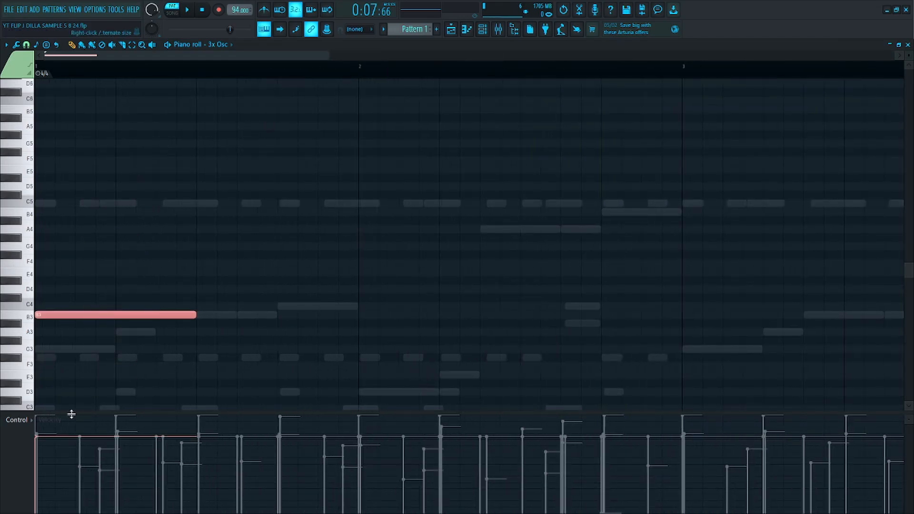
left_click_drag(199, 246, 200, 249)
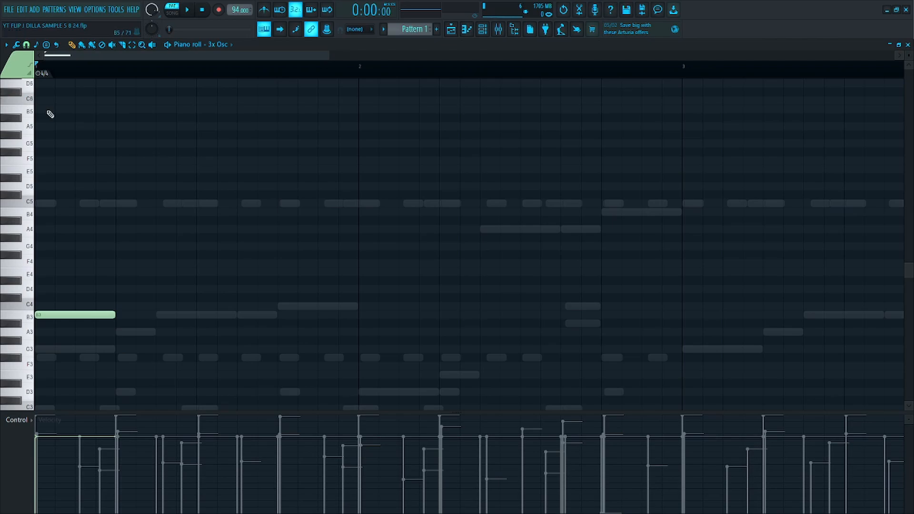
scroll(163, 220, "down", 5)
scroll(196, 206, "up", 3)
key("space")
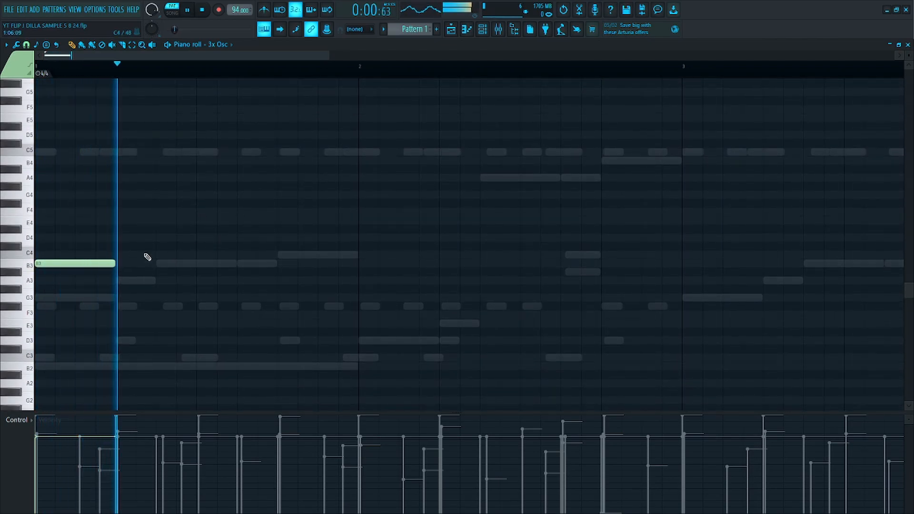
Step: Try a four-step B3 bass note at the start of bar 2 and undo it
left_click(358, 263)
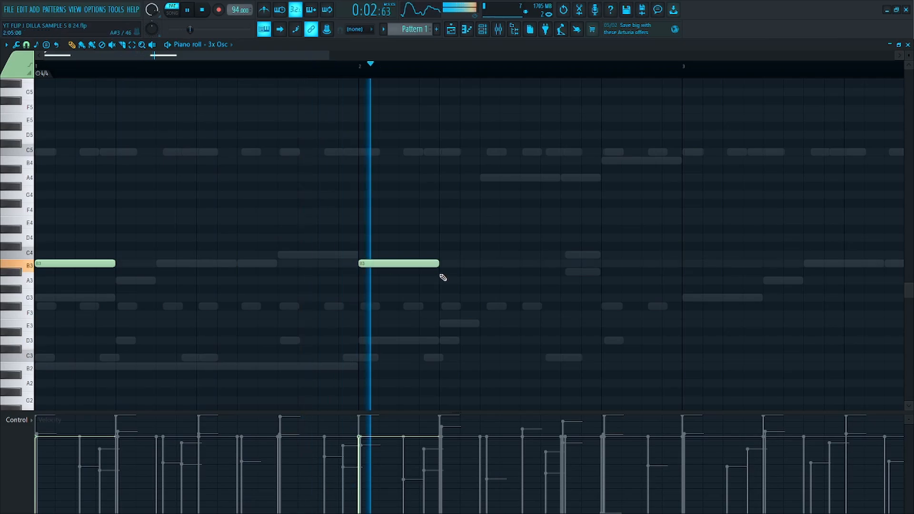
scroll(442, 278, "down", 2)
scroll(332, 249, "down", 2)
key("space")
scroll(157, 276, "up", 4)
key("ctrl+z")
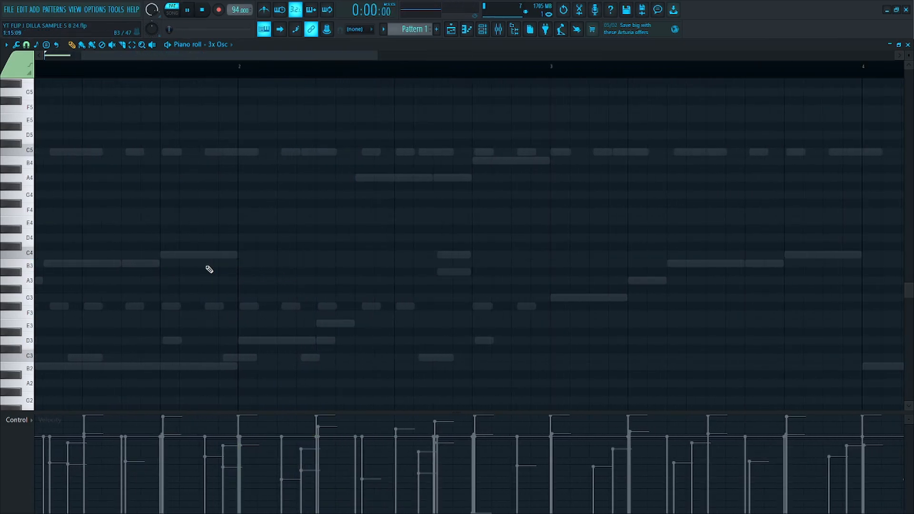
Step: Add a one-step B3 bass note on step 11 of bar 1 and play it against the loop
scroll(157, 271, "down", 3)
scroll(106, 271, "up", 3)
left_click(108, 263)
left_click_drag(173, 263, 120, 262)
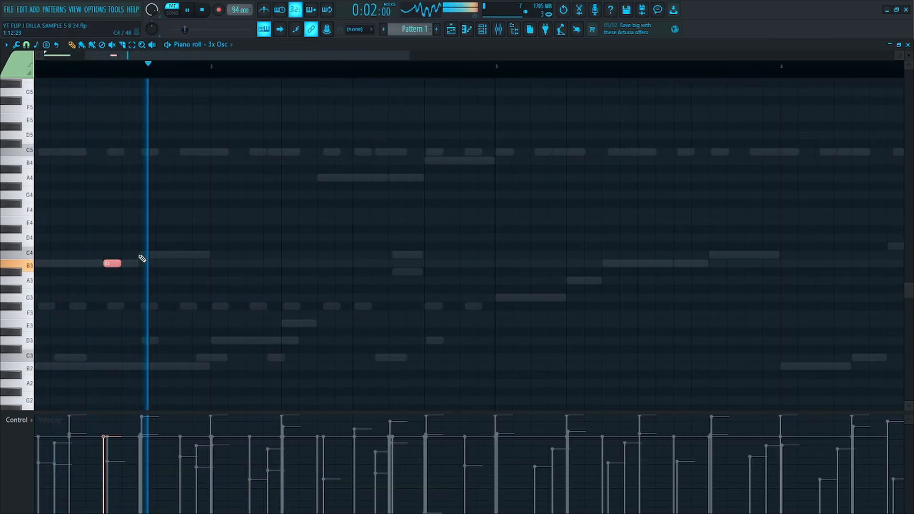
key("space")
scroll(117, 248, "down", 3)
key("space")
scroll(165, 231, "up", 3)
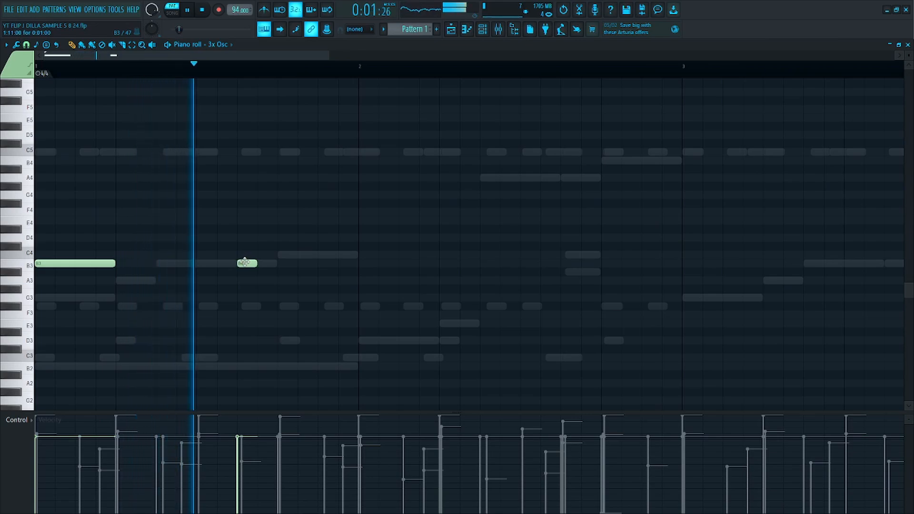
key("space")
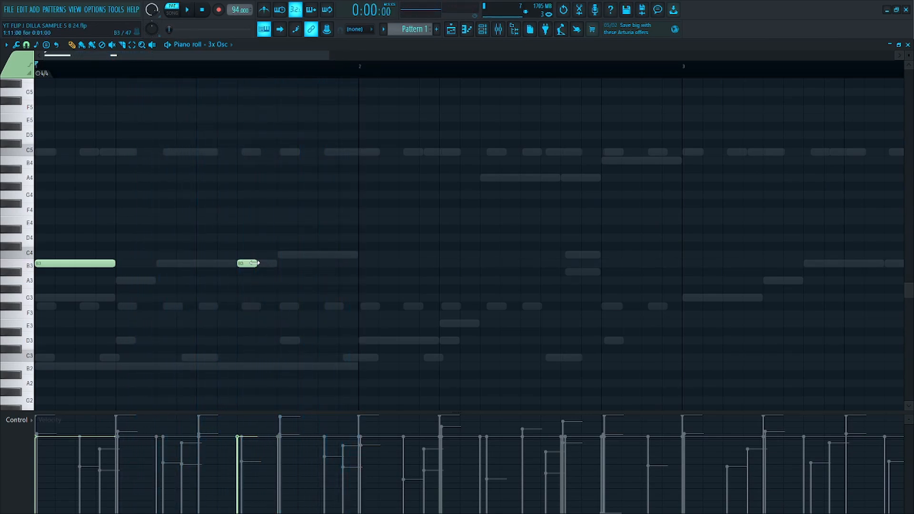
Step: Move bar 1's one-step bass note to A3 on step 9 and replay the loop
key("space")
left_click_drag(254, 263, 216, 281)
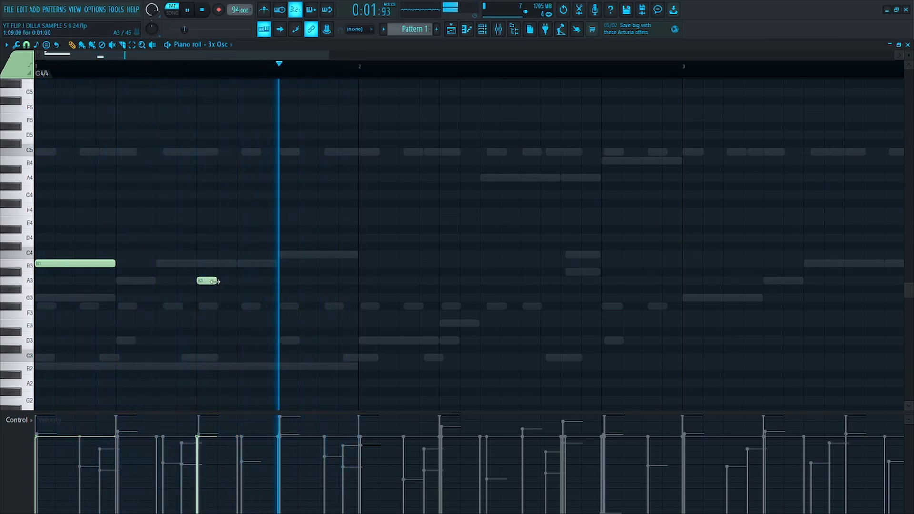
key("space")
key("space")
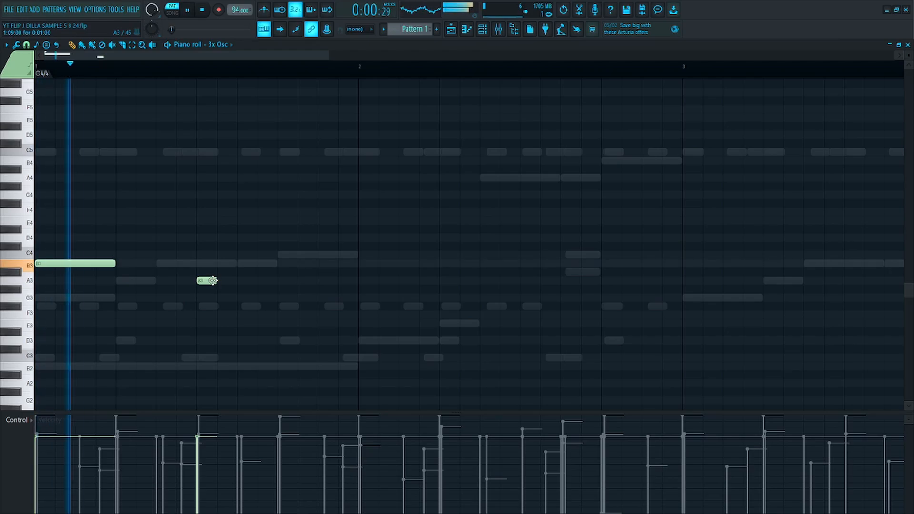
scroll(288, 278, "down", 3)
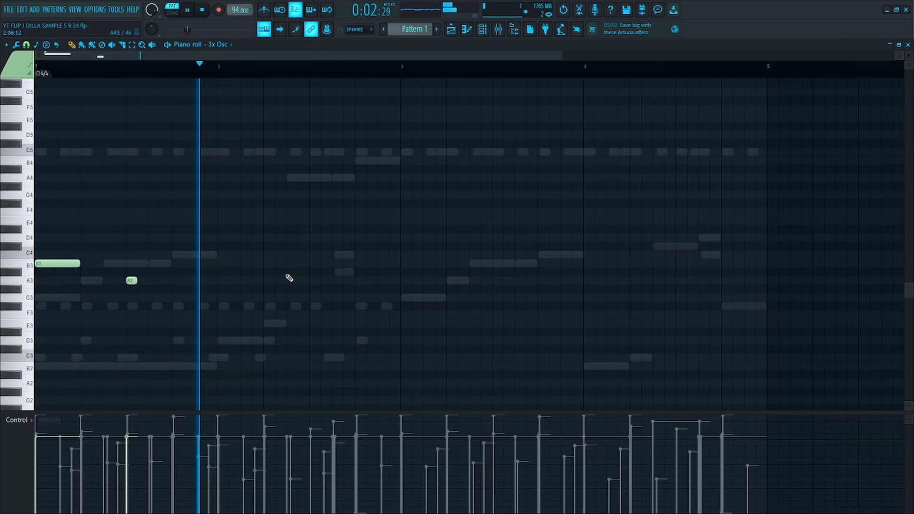
key("space")
scroll(126, 283, "up", 3)
key("space")
Step: Try the one-step A3 bass note on step 7 of bar 1
left_click_drag(162, 281, 120, 281)
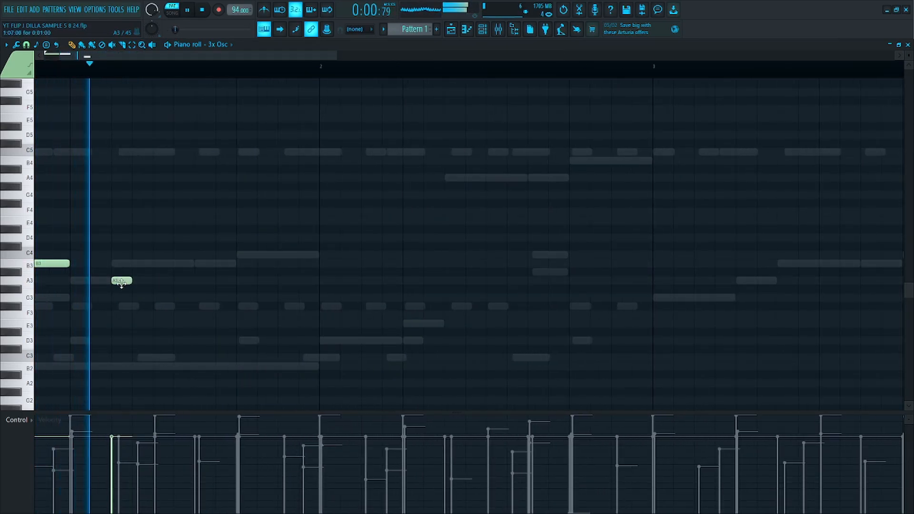
key("space")
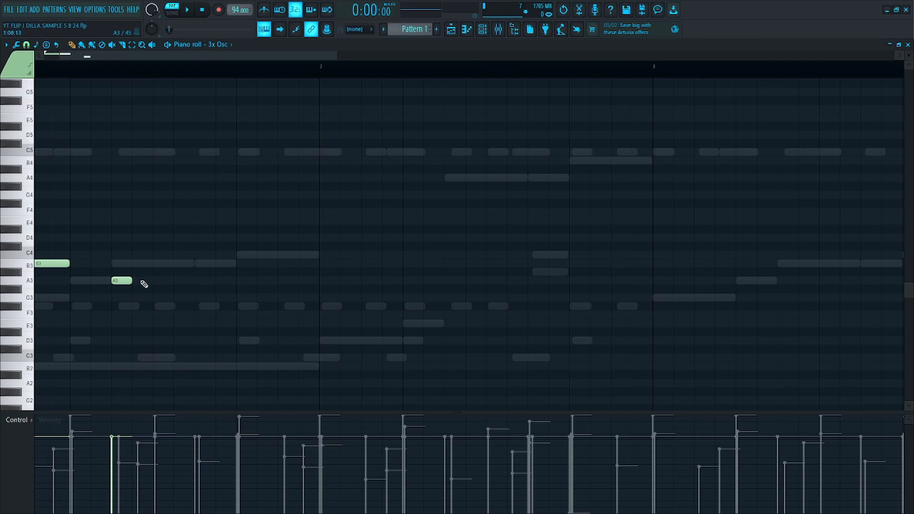
Step: Place a three-step B3 bass note at the start of bar 2 and the one-step A3 on step 15 of bar 1
left_click_drag(255, 279, 385, 264)
key("space")
left_click(323, 264)
key("space")
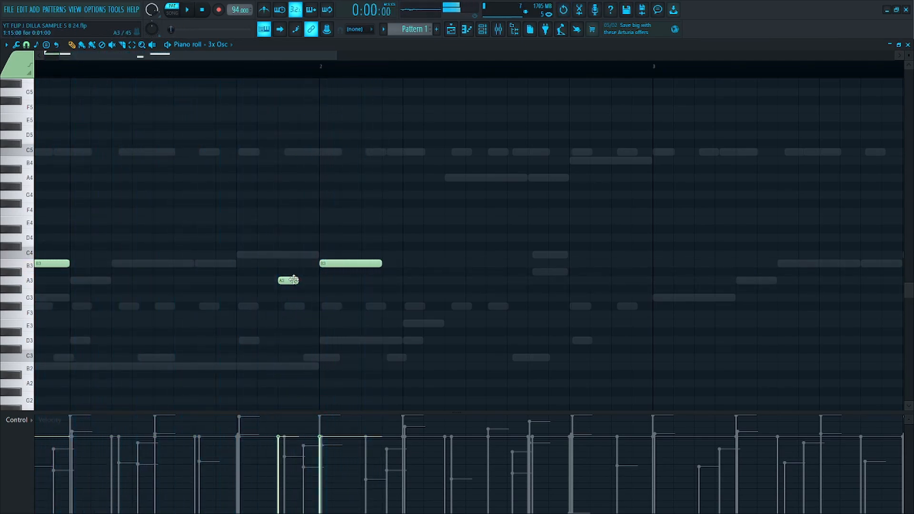
Step: Lead into bar 2 with a half-step G3 on step 15 and a short A3 on step 16 of bar 1, and play
key("space")
left_click_drag(299, 296, 312, 281)
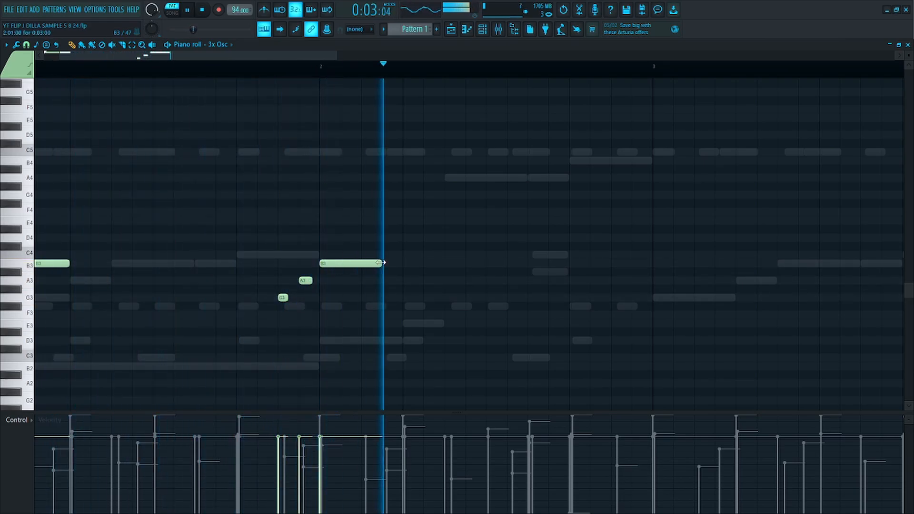
scroll(376, 265, "down", 2)
key("space")
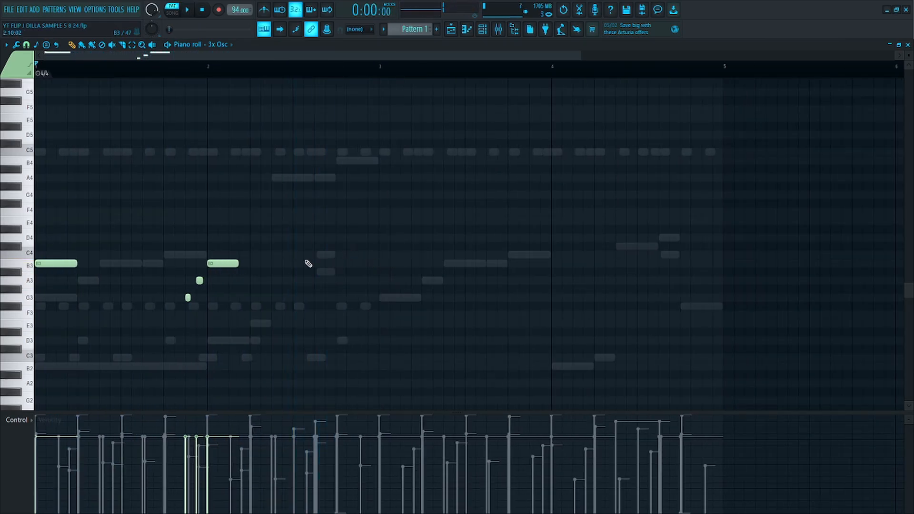
Step: Add a short D#4 bass note on step 9 of bar 2 while the loop plays
key("space")
scroll(301, 249, "up", 2)
left_click(289, 227)
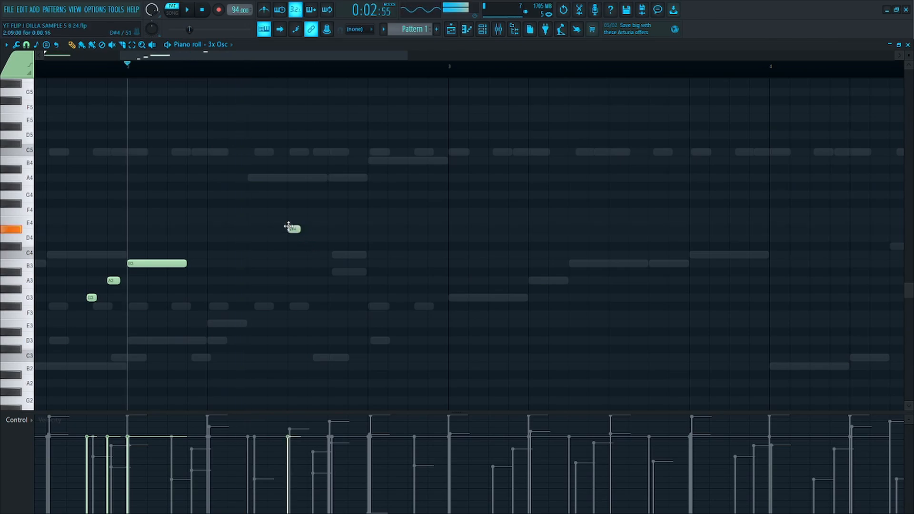
Step: Replace the short D#4 in bar 2 with a four-step F#4 bass note on step 7, and play
key("space")
left_click_drag(265, 221, 309, 206)
key("space")
key("space")
key("space")
key("space")
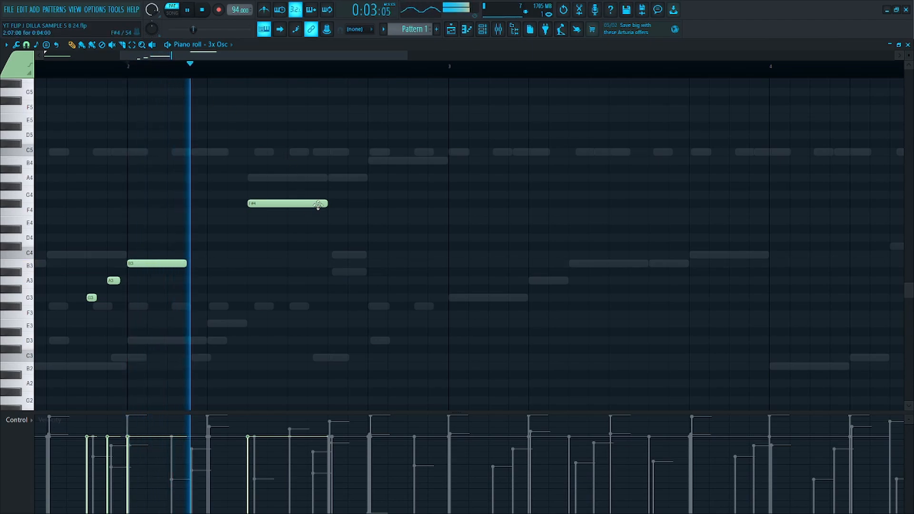
key("space")
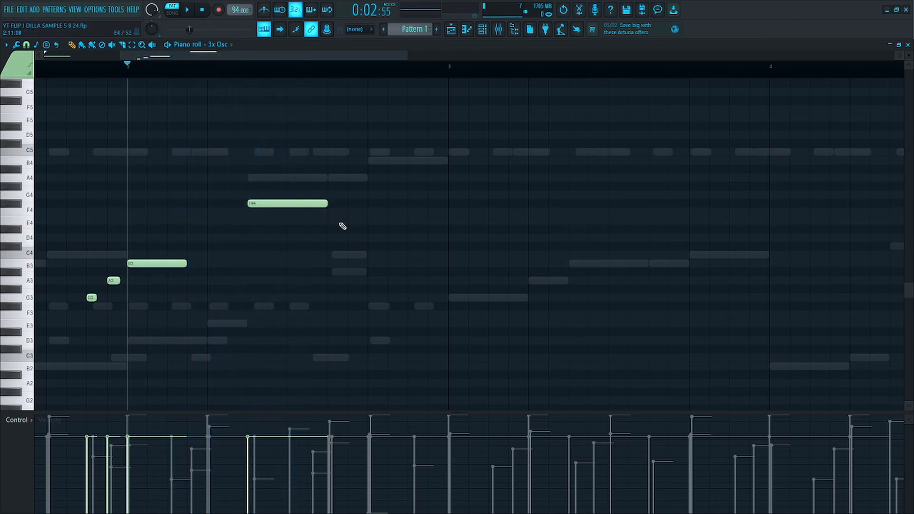
Step: Try the four-step bass note in bar 2 at A4, return it to F#4, and play
left_click_drag(301, 203, 266, 292)
key("space")
key("space")
key("space")
key("ctrl+Up")
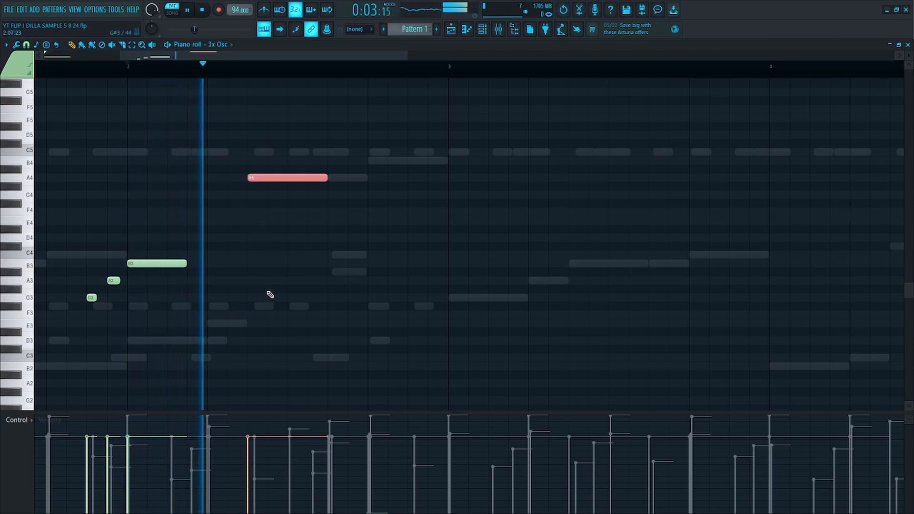
left_click(330, 170, "ctrl")
key("space")
left_click_drag(300, 177, 327, 199)
key("space")
key("space")
key("space")
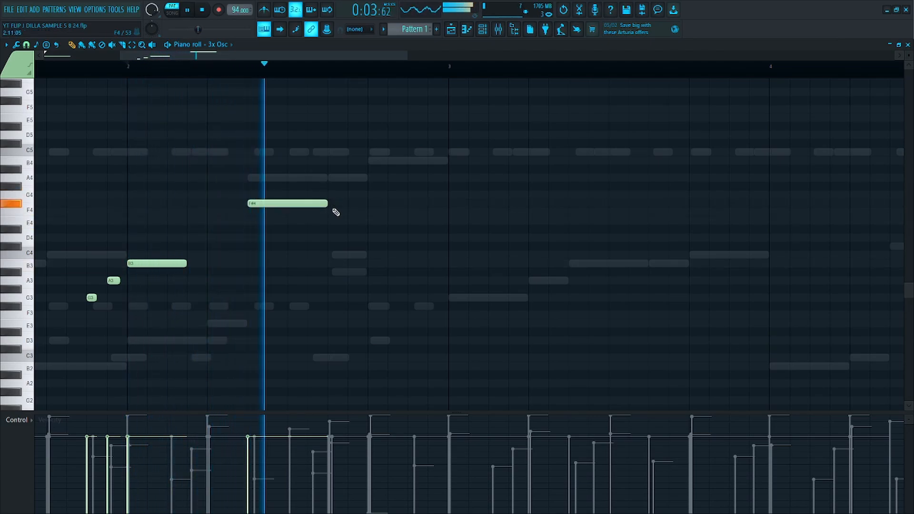
Step: Finish bar 2 with two-step F#4 and E4 notes on steps 11 and 13, plus shortened D4 and C#4 notes on steps 15 and 16
key("space")
left_click(357, 204)
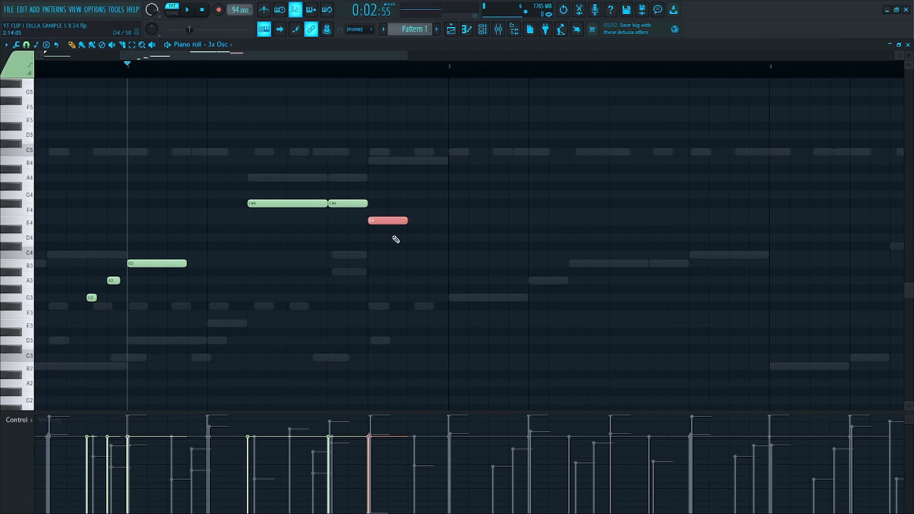
left_click_drag(436, 214, 373, 290)
left_click_drag(428, 264, 469, 263)
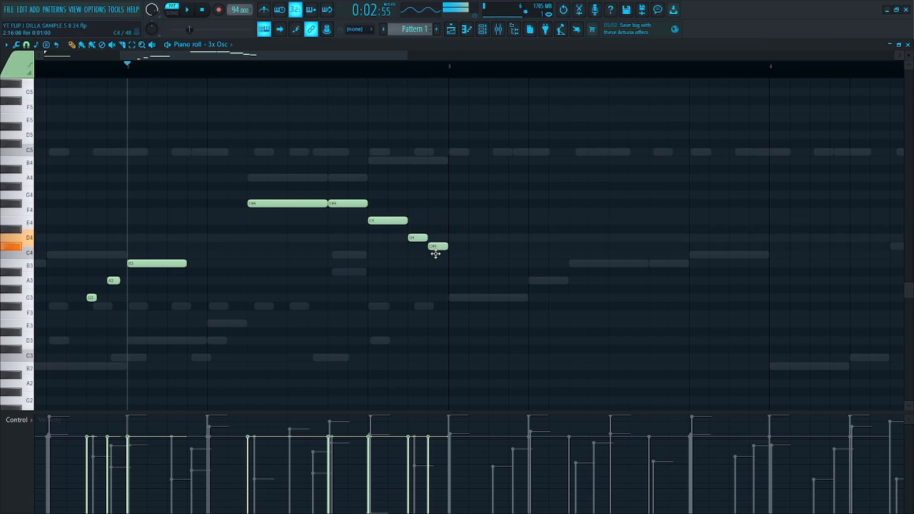
left_click_drag(451, 217, 420, 268)
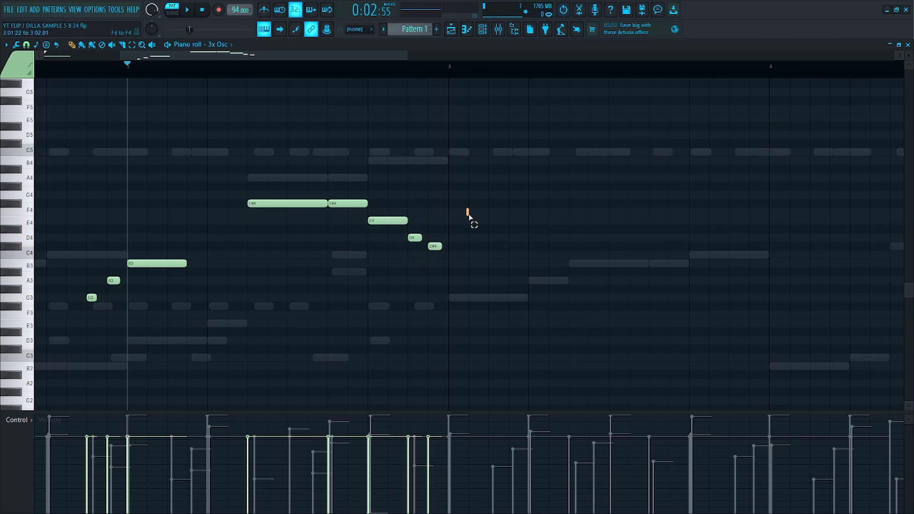
Step: Duplicate the two-bar bass line into bars 3 and 4, and play the loop
scroll(469, 217, "down", 3)
left_click_drag(451, 165, 35, 335)
key("ctrl+b")
key("space")
left_click(385, 213, "ctrl")
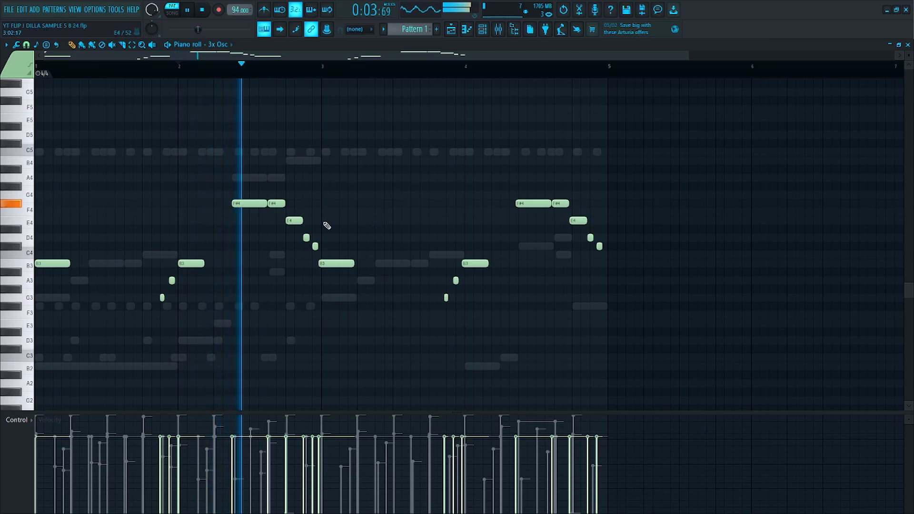
scroll(261, 212, "up", 1)
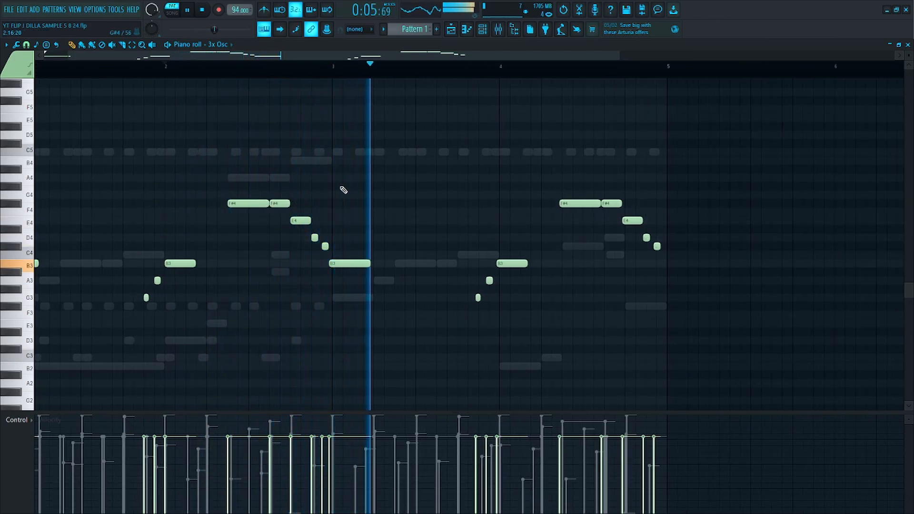
scroll(655, 192, "up", 1)
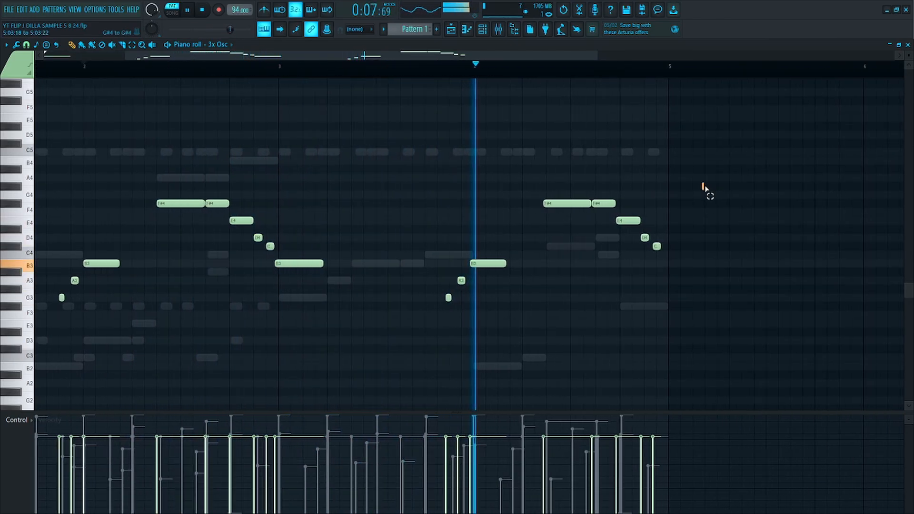
Step: Try deleting the duplicated notes in the second half of bar 4
scroll(705, 189, "up", 2)
key("space")
left_click_drag(681, 174, 379, 252)
key("Delete")
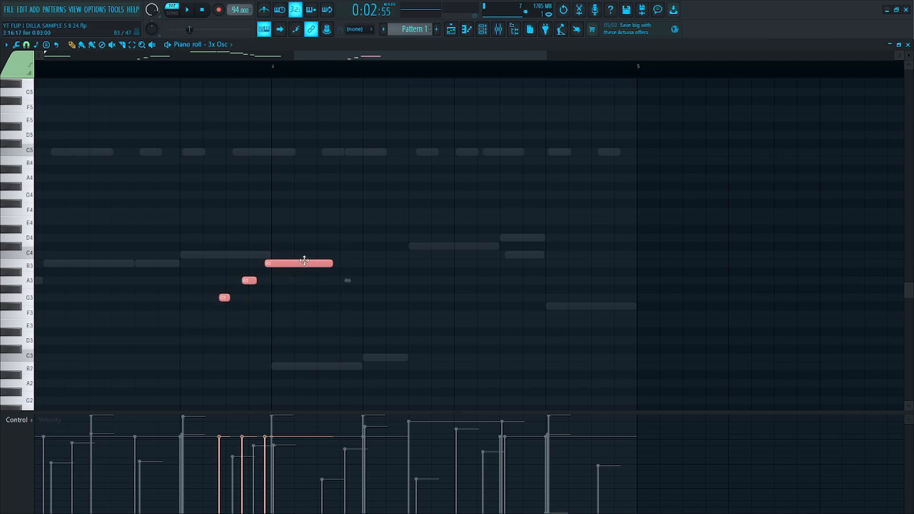
key("ctrl+z")
key("ctrl+z")
Step: Shift the duplicated G3, A3 and B3 so the B3 starts exactly on bar 4, and play from step 13 of bar 3
mouse_move(302, 263)
left_mouse_down()
mouse_move(312, 262)
mouse_move(197, 342)
mouse_move(302, 266)
left_mouse_up()
left_click(308, 255, "ctrl")
left_click(181, 72)
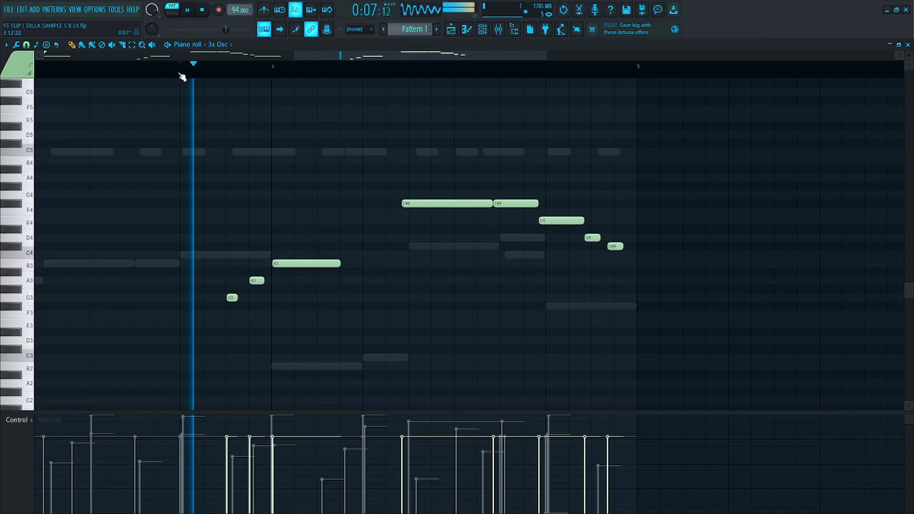
Step: Replace the duplicated F#4-to-C#4 descent in bar 4 with one four-step C#4 note on step 7, and play
left_click(417, 201)
key("space")
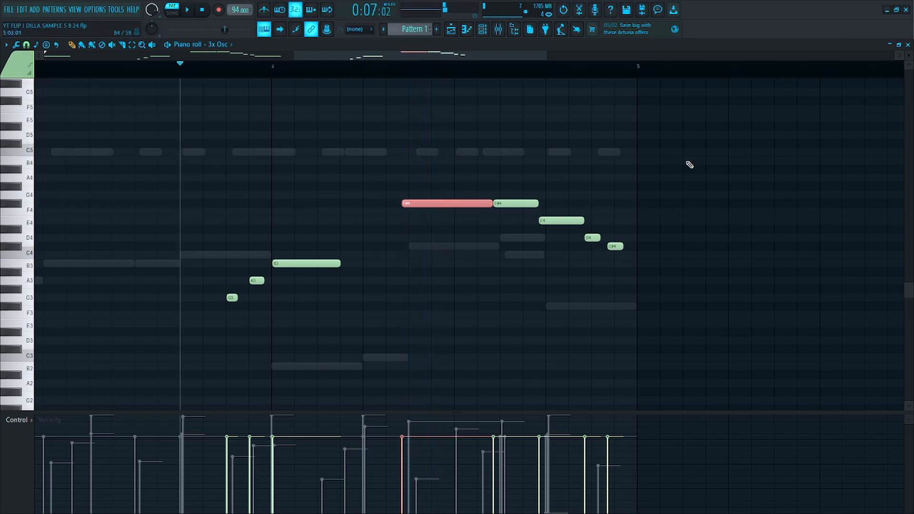
left_click_drag(688, 164, 433, 249)
key("Delete")
key("space")
left_click(472, 247, "ctrl")
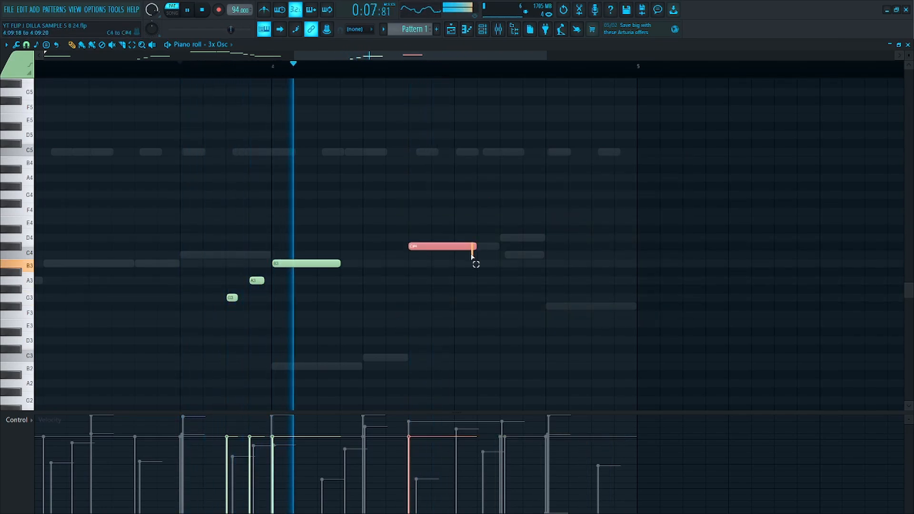
key("space")
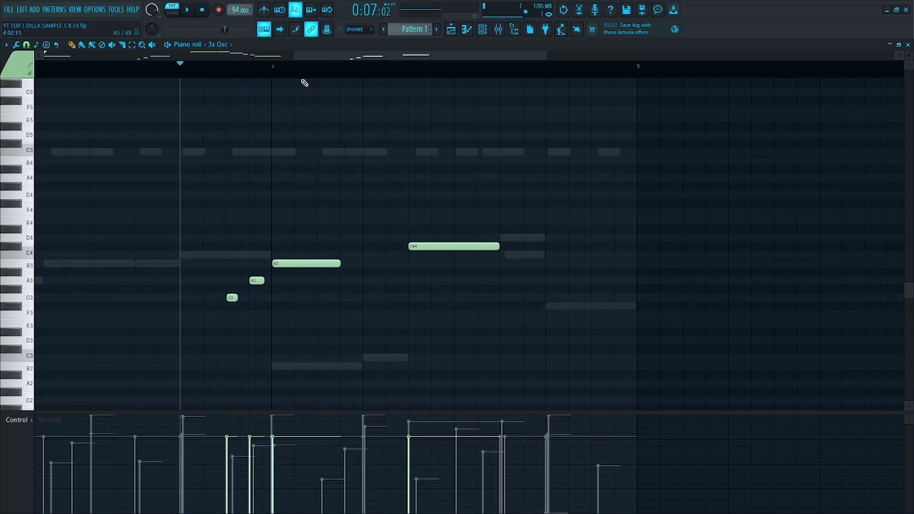
key("space")
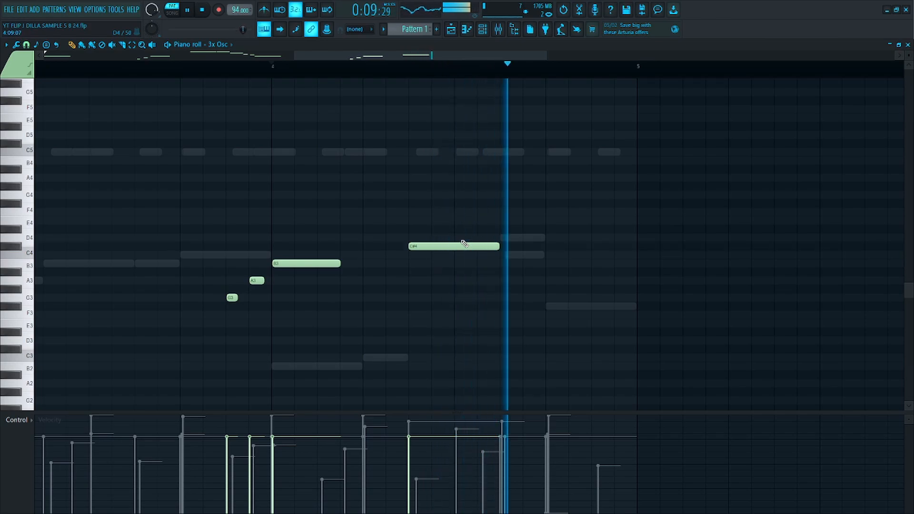
Step: Move the four-step bass note on step 7 of bar 4 down to G3, and play from bar 4
key("space")
key("space")
left_click_drag(482, 247, 478, 299)
key("space")
key("space")
key("space")
key("space")
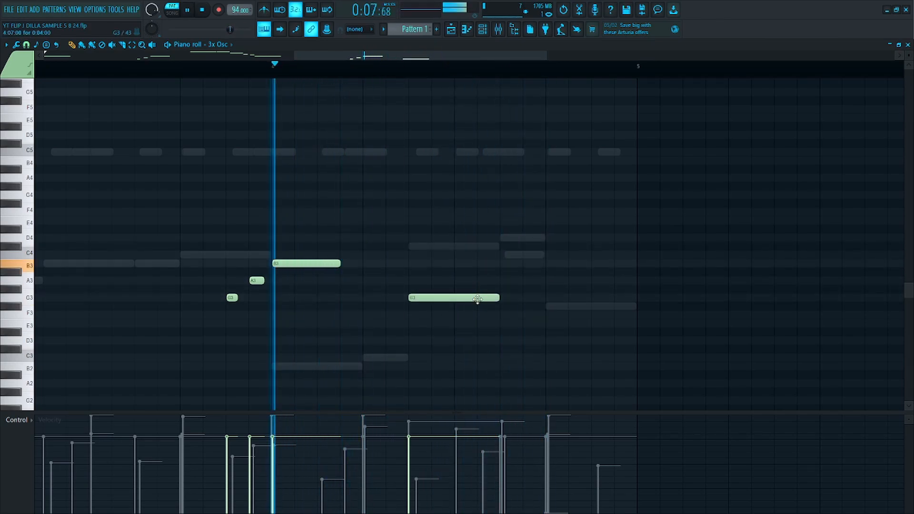
Step: Add an A3 bass note on step 13 of bar 4, four steps long up to the end of the bar
key("space")
left_click(505, 280)
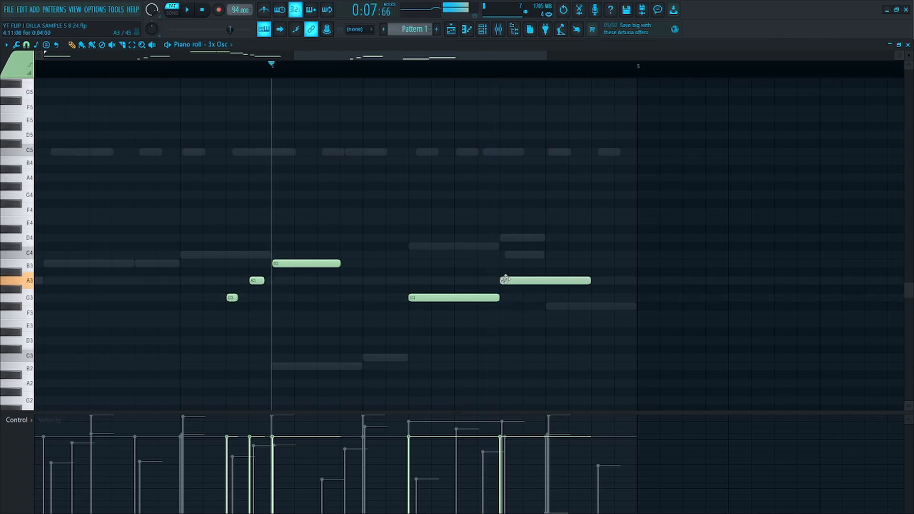
key("space")
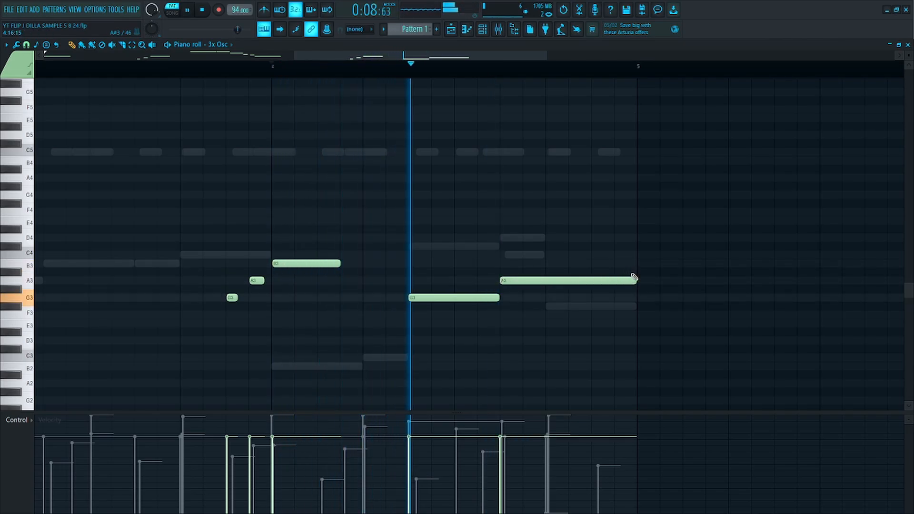
left_click_drag(614, 281, 660, 282)
key("space")
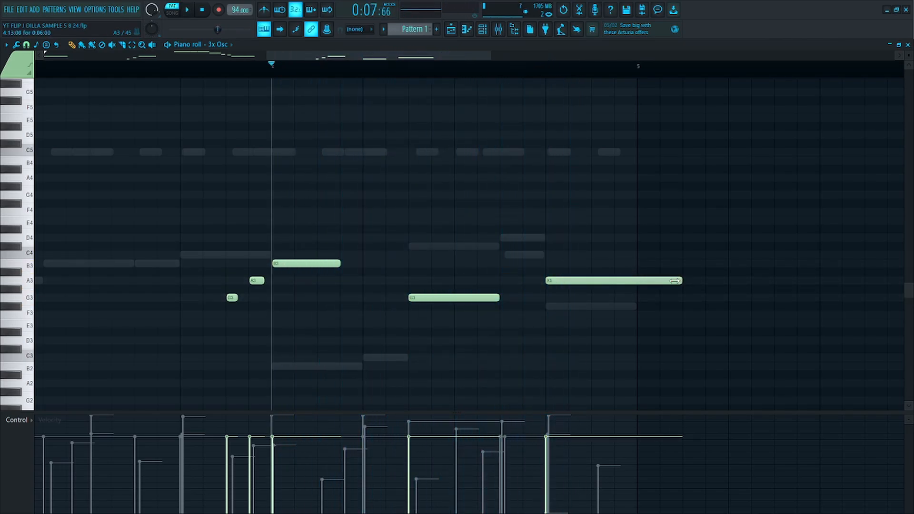
Step: Raise all bass notes by one octave and randomize their velocities
scroll(634, 194, "down", 3)
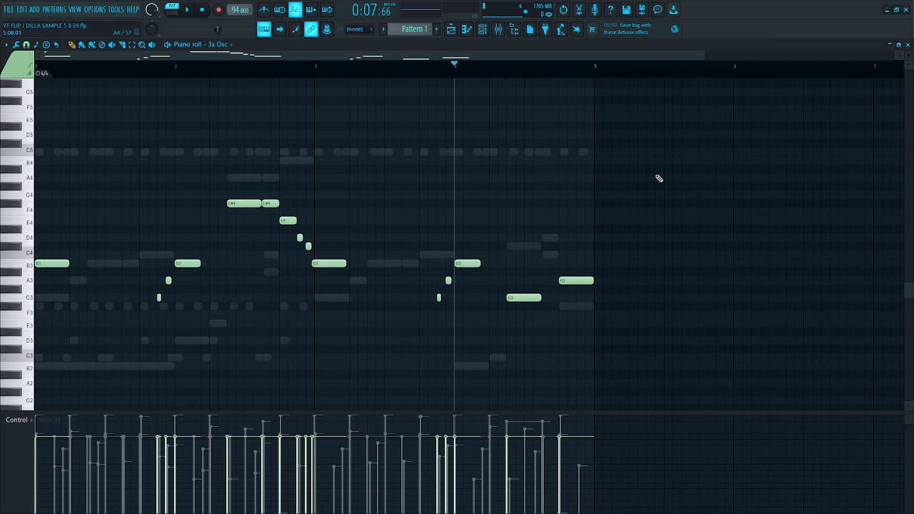
key("ctrl+a")
key("alt+r")
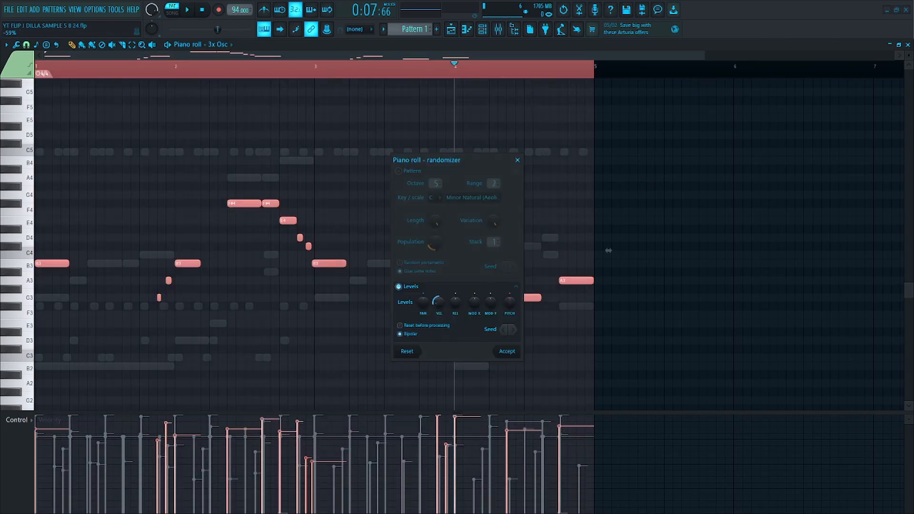
key("Return")
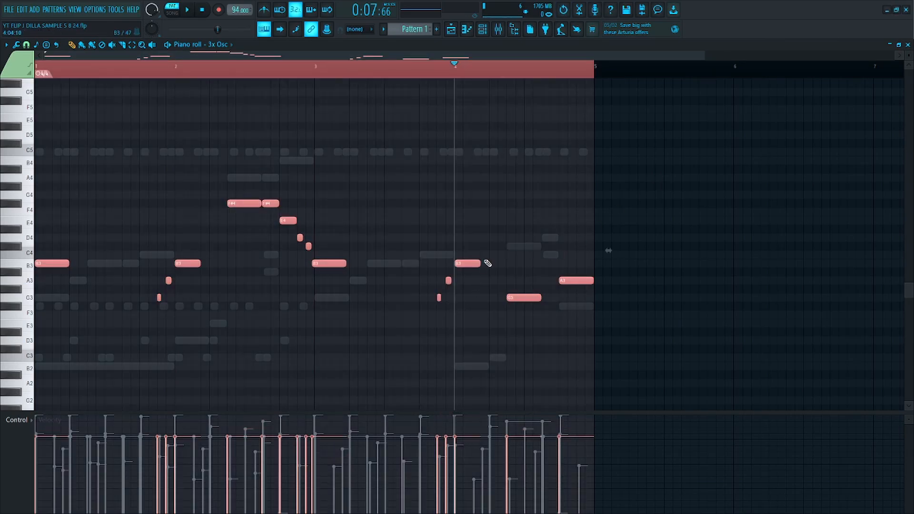
key("ctrl+Up")
key("alt+r")
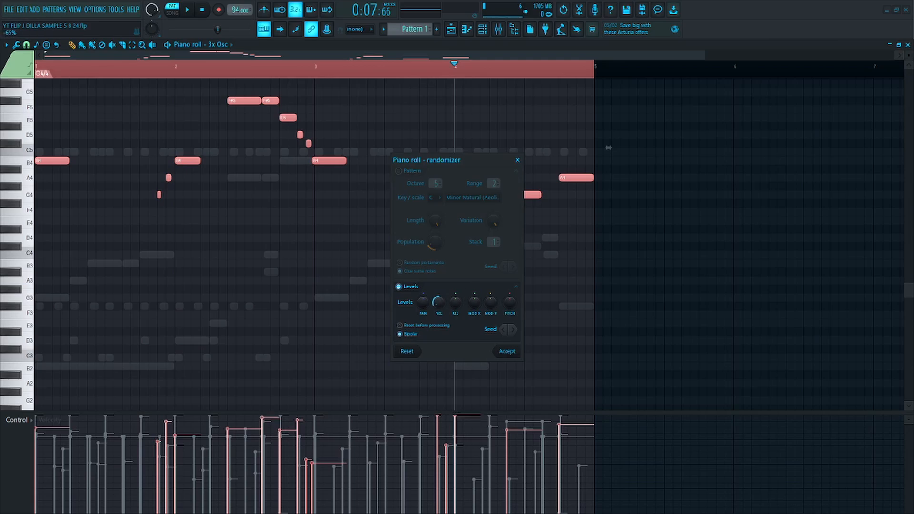
key("Return")
Step: Align the duplicated B4 bass note with the start of bar 3
left_click(340, 73, "ctrl")
scroll(317, 172, "up", 5)
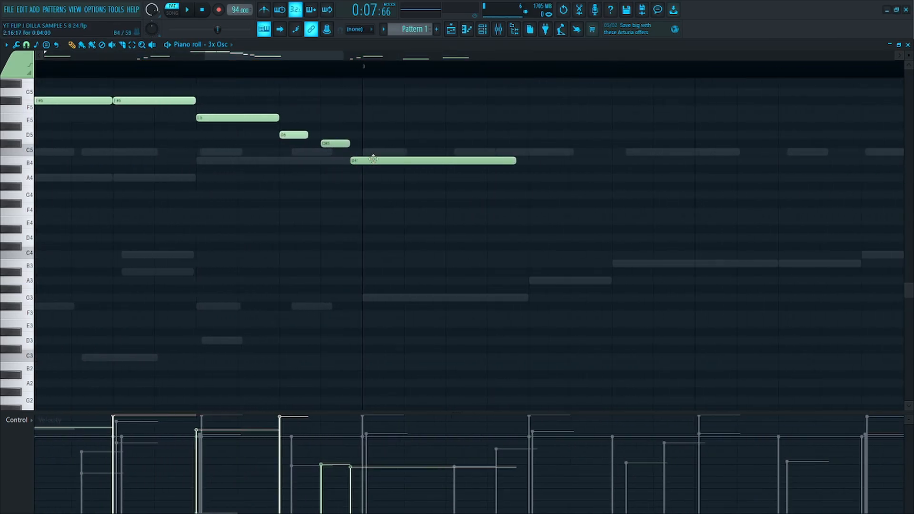
scroll(354, 139, "down", 5)
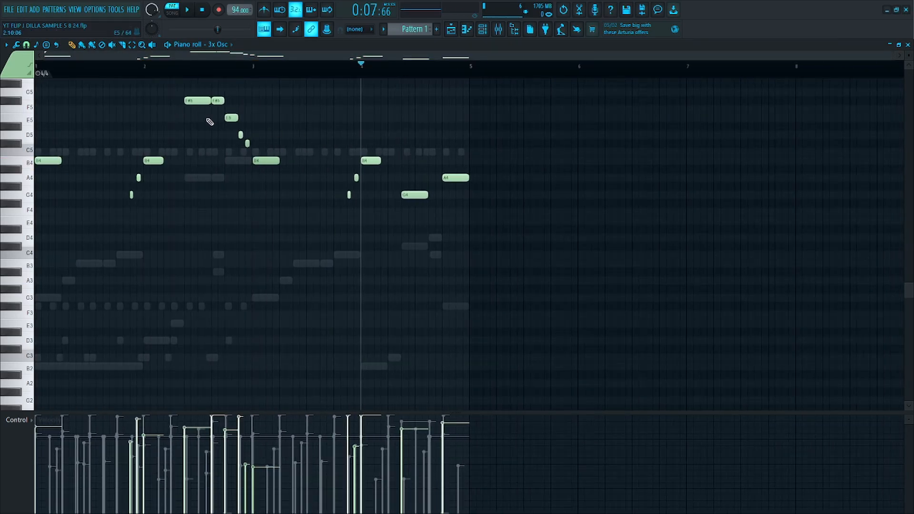
Step: Set the Insert 5 mixer volume to 75% while the loop plays
left_click(498, 29)
key("space")
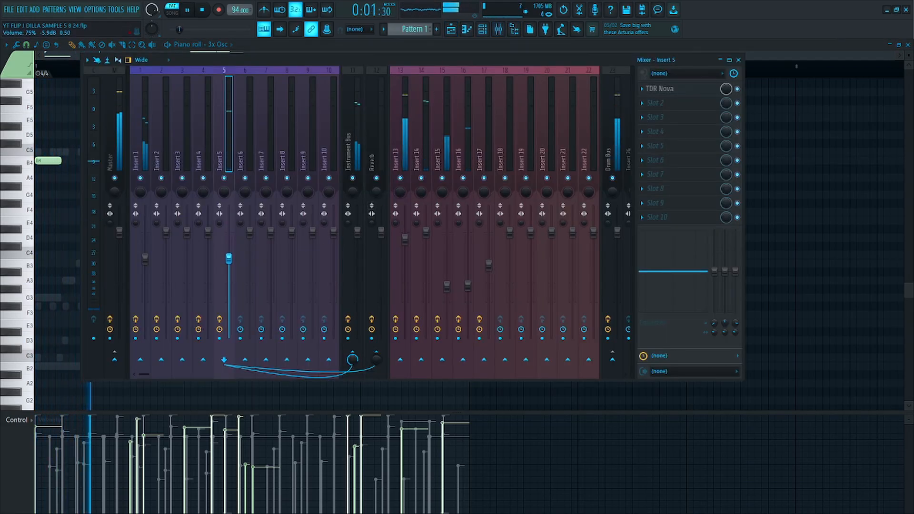
key("F9")
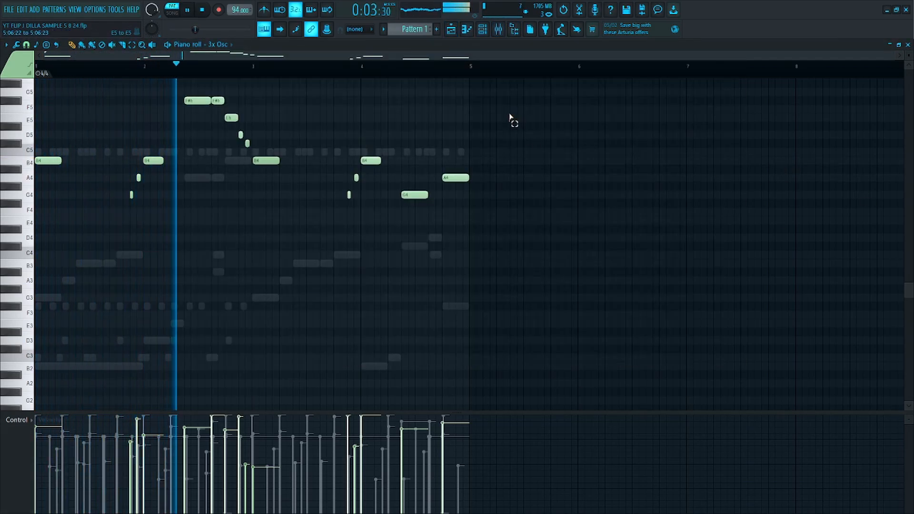
Step: Raise the velocity of the B4 bass note at the start of bar 3
scroll(206, 135, "up", 4)
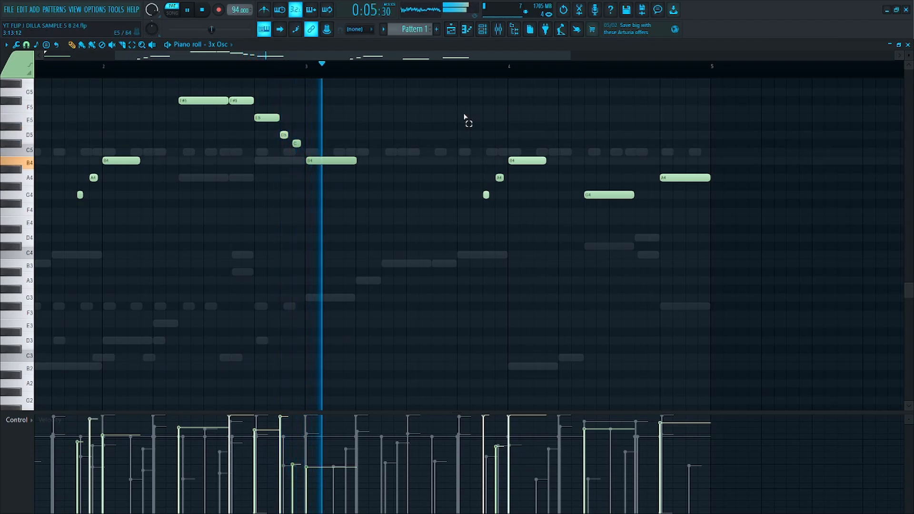
left_click_drag(375, 114, 307, 204)
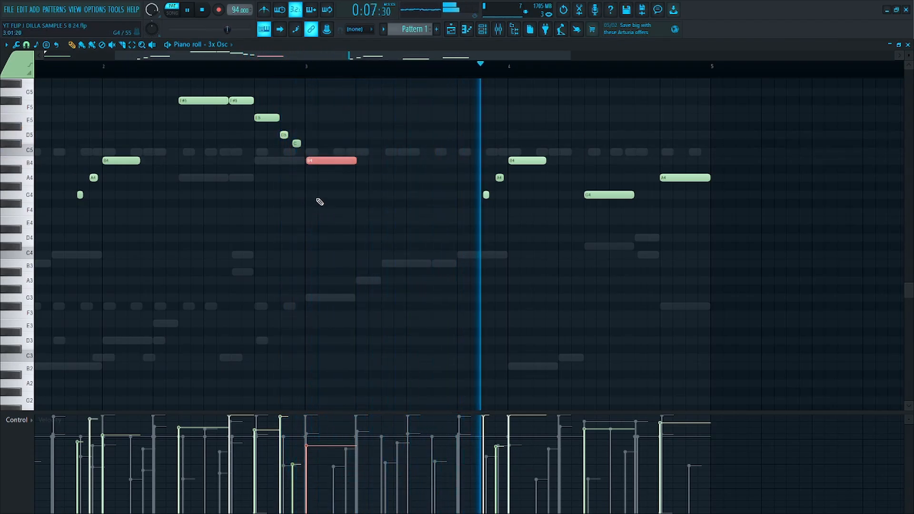
scroll(471, 115, "down", 4)
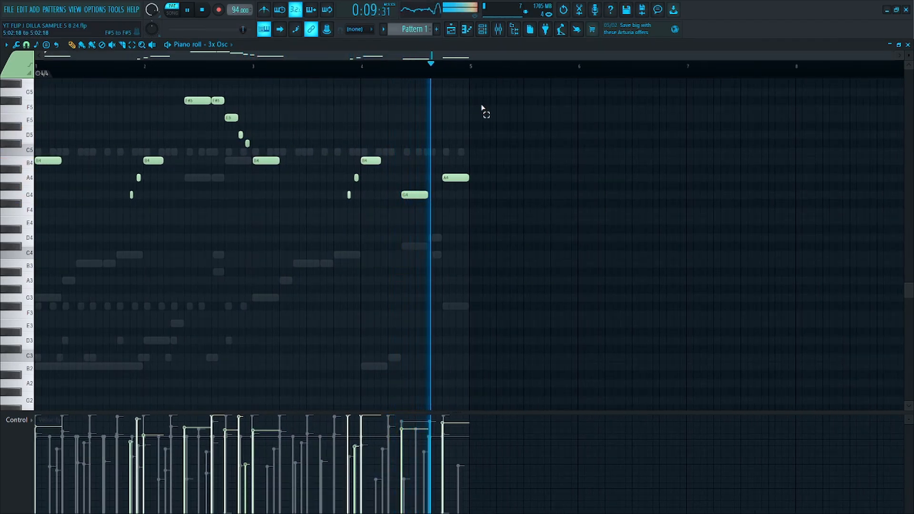
Step: Move both F#5 bass notes in bar 2 down to A4 and play the passage
scroll(106, 193, "up", 4)
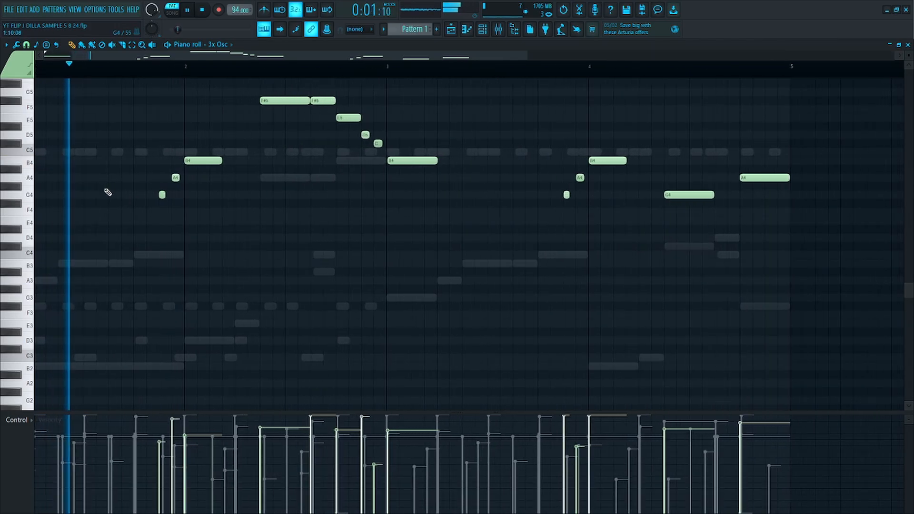
key("space")
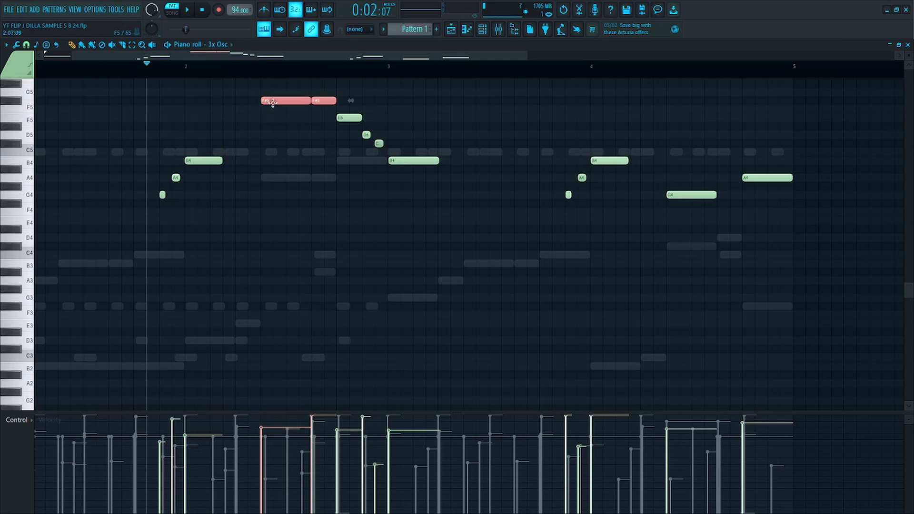
scroll(272, 102, "up", 2)
scroll(345, 114, "up", 3)
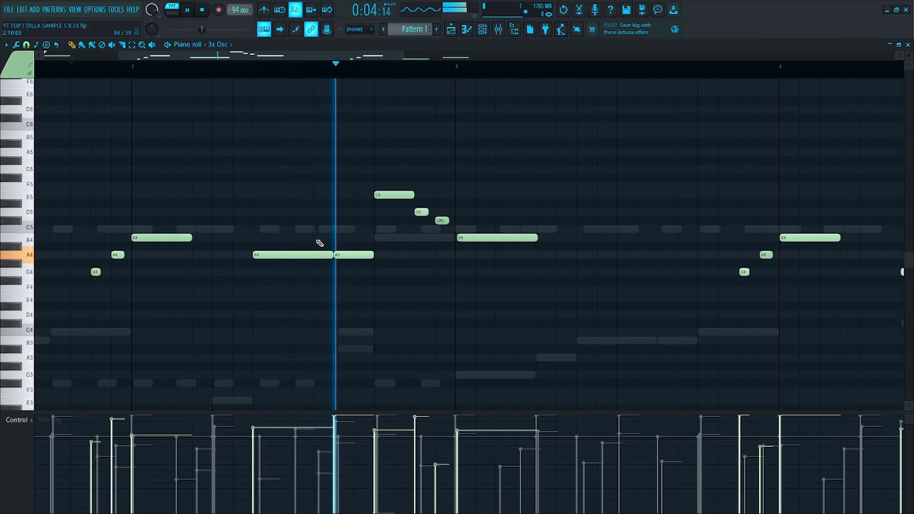
key("space")
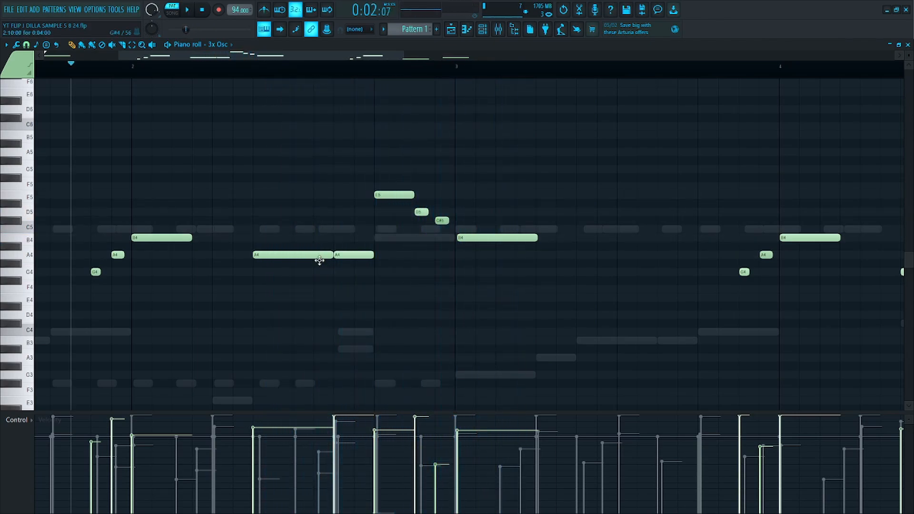
Step: Move both A4 bass notes in bar 2 back up to F#5, play the passage and save the project
key("space")
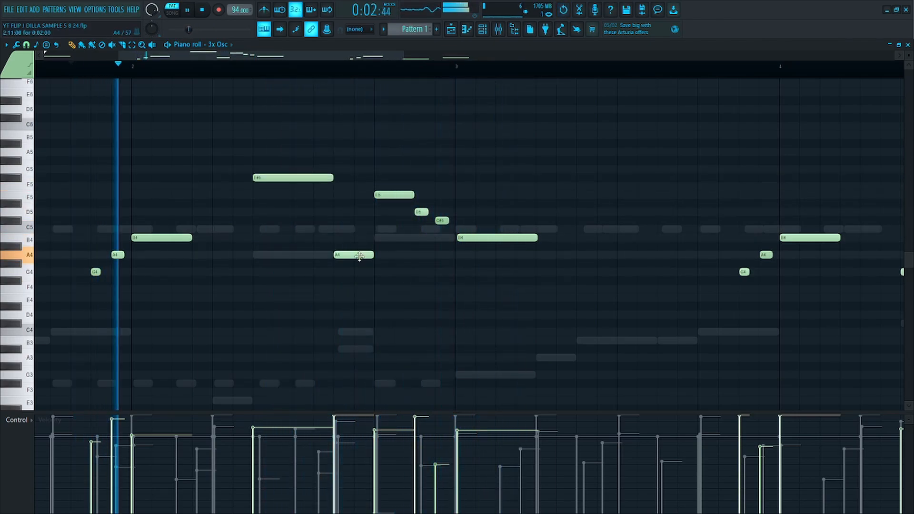
left_click_drag(353, 254, 354, 177)
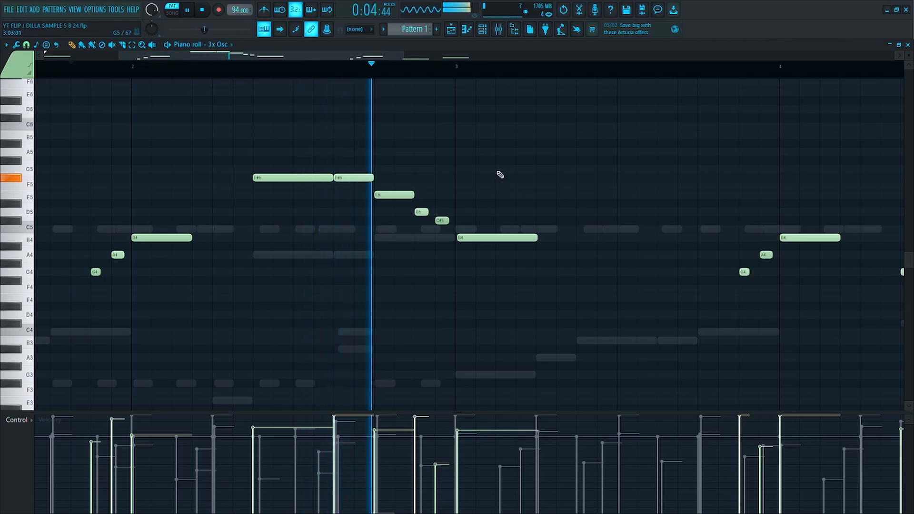
key("space")
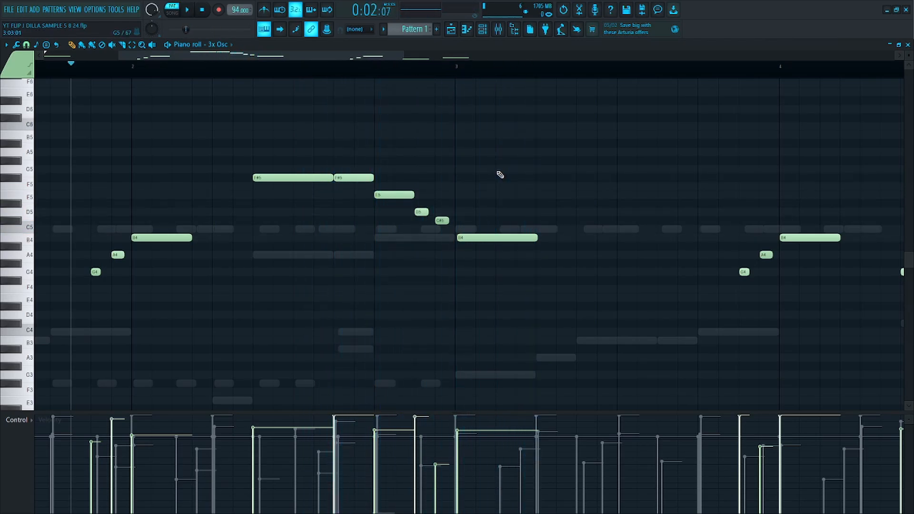
scroll(481, 178, "down", 2)
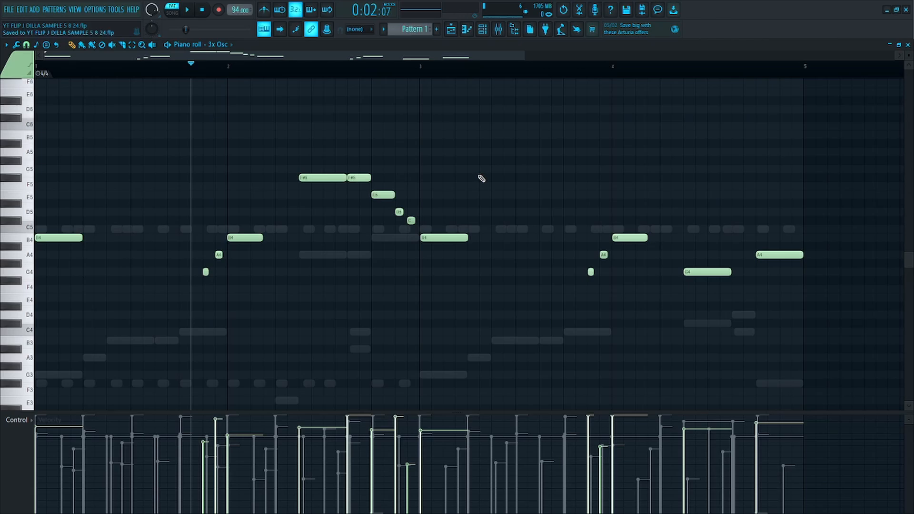
Step: Nudge the G4 and A4 pickup notes at the end of bar 1 slightly late off the grid
scroll(190, 251, "up", 2)
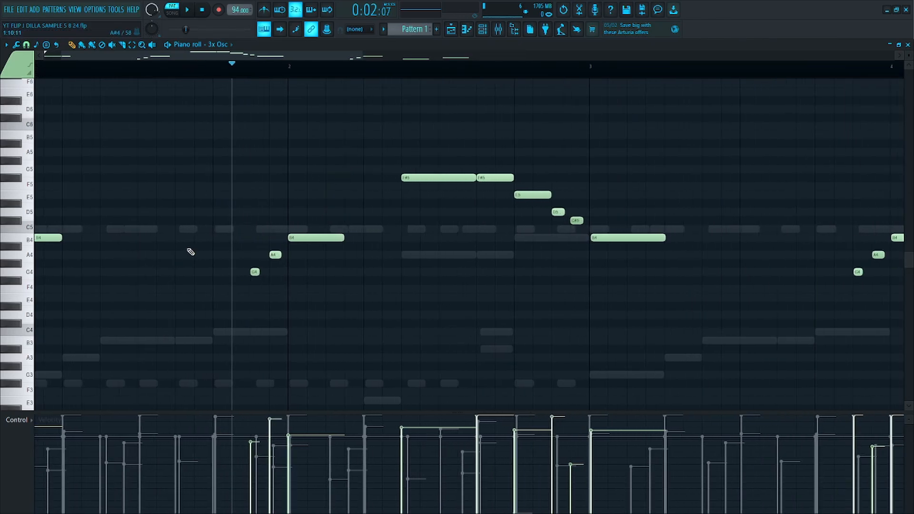
left_click_drag(316, 253, 215, 290)
scroll(212, 290, "up", 4)
scroll(334, 255, "up", 1)
left_click(366, 237, "ctrl")
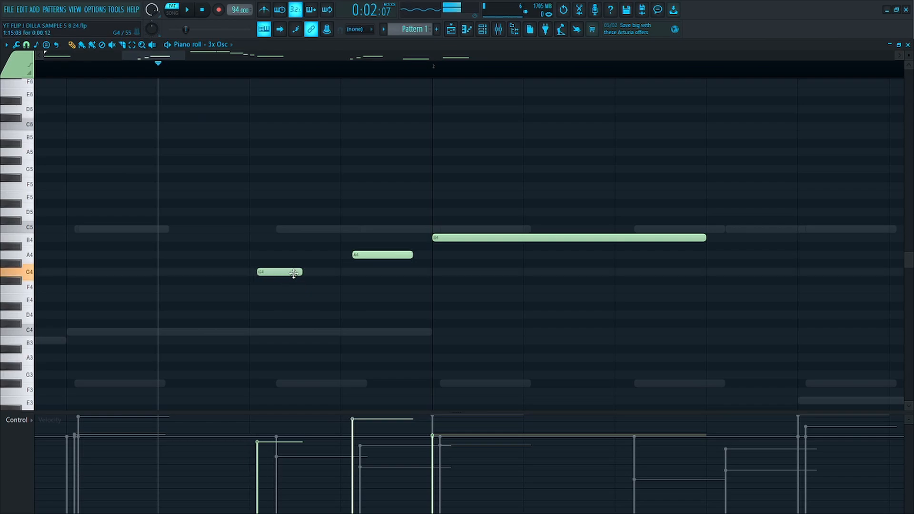
scroll(294, 273, "down", 5)
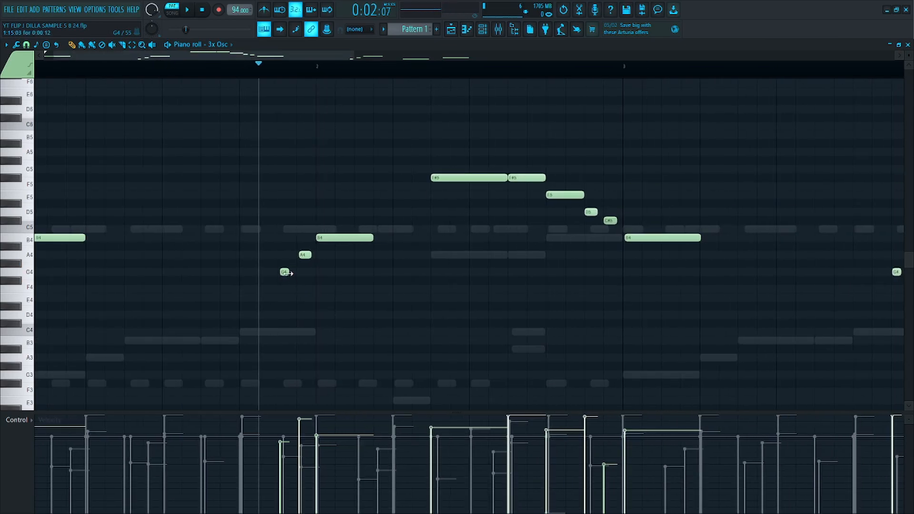
Step: Shorten the first F#5 note in bar 2 and nudge all bass notes except the B4s slightly late off the grid
scroll(527, 198, "up", 2)
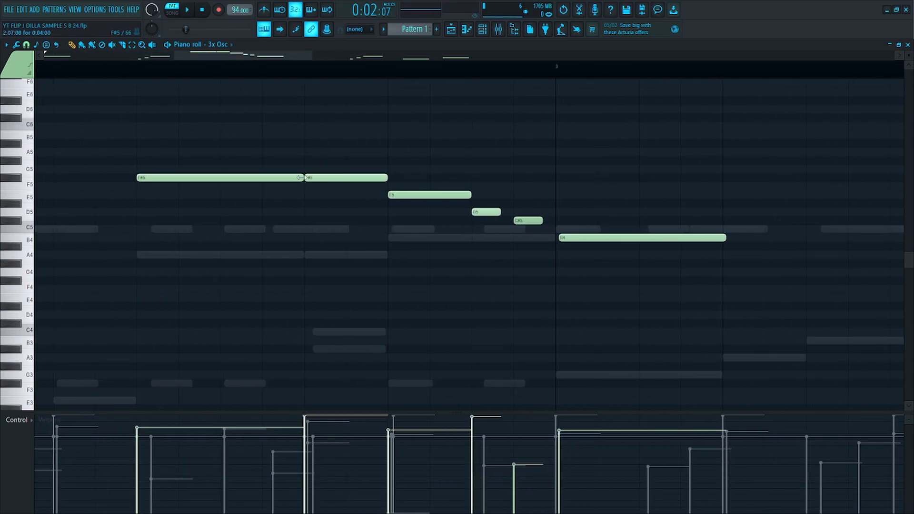
left_click_drag(545, 147, 122, 253)
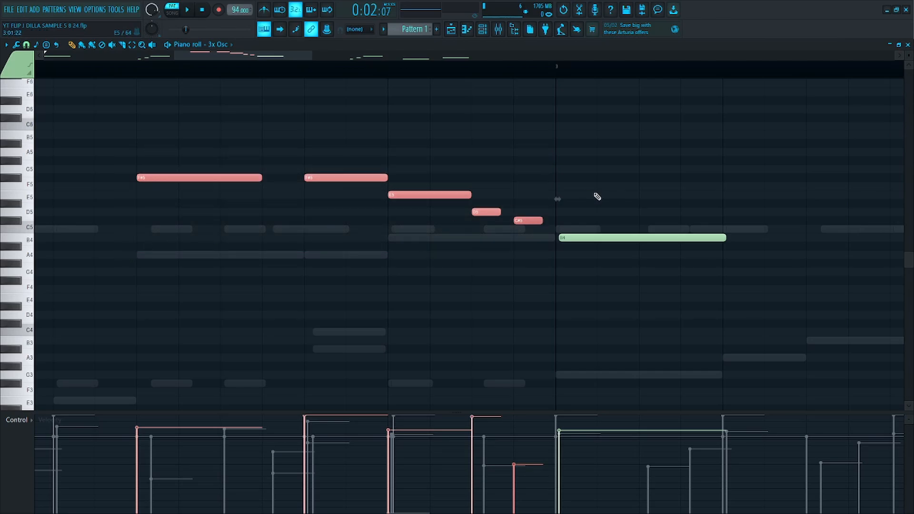
scroll(228, 186, "down", 5)
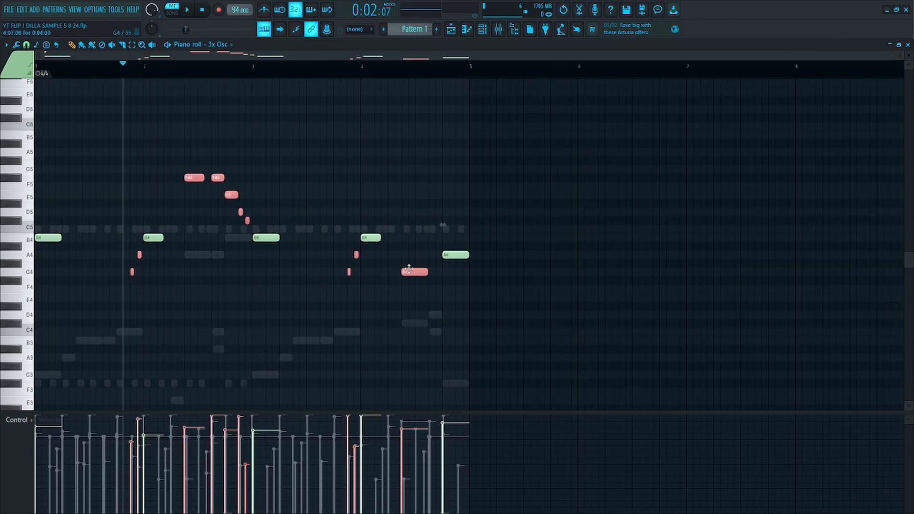
scroll(334, 235, "up", 4)
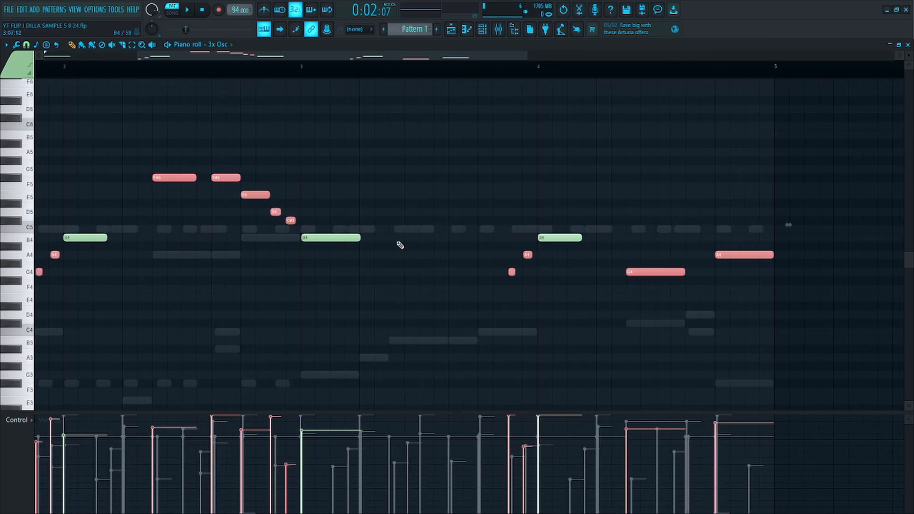
scroll(589, 229, "down", 3)
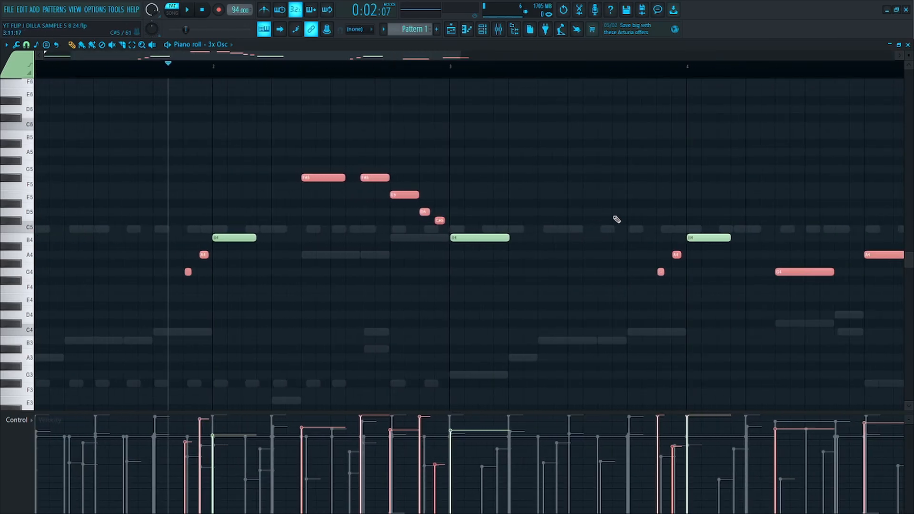
scroll(345, 197, "up", 6)
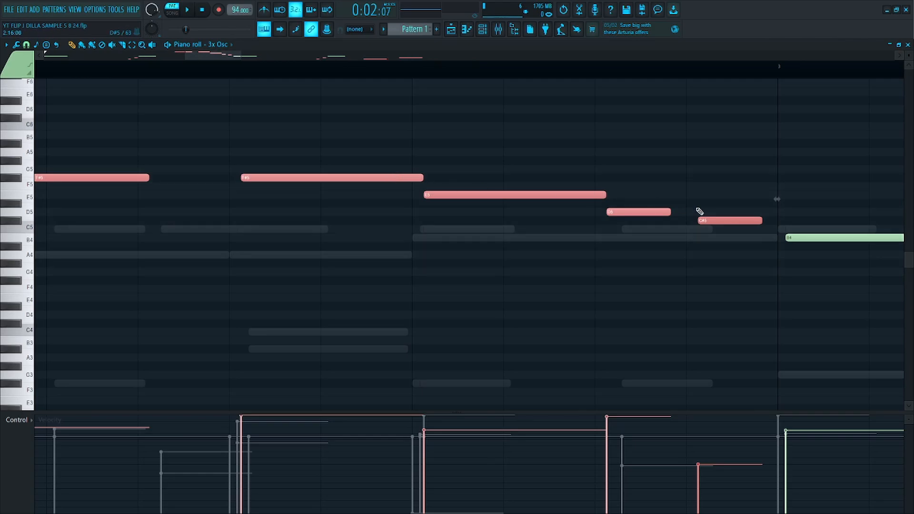
scroll(699, 212, "down", 6)
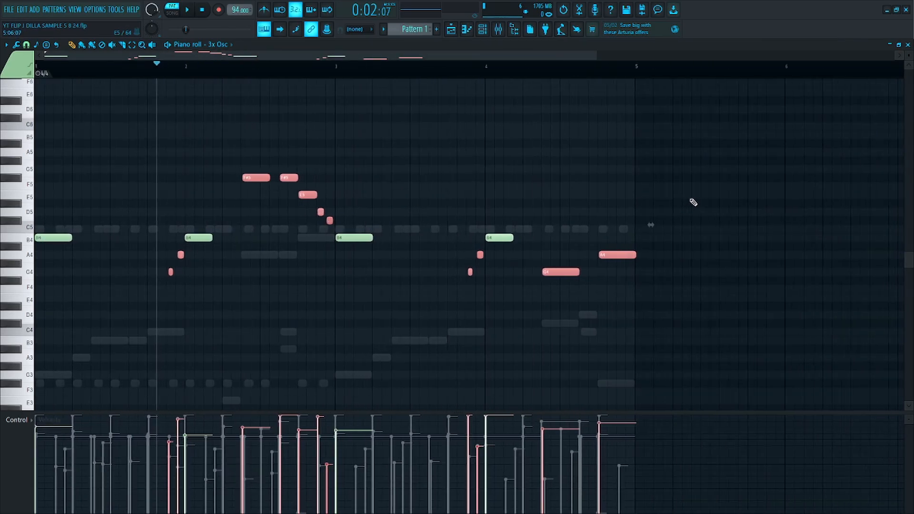
scroll(641, 223, "up", 6)
scroll(565, 263, "down", 1)
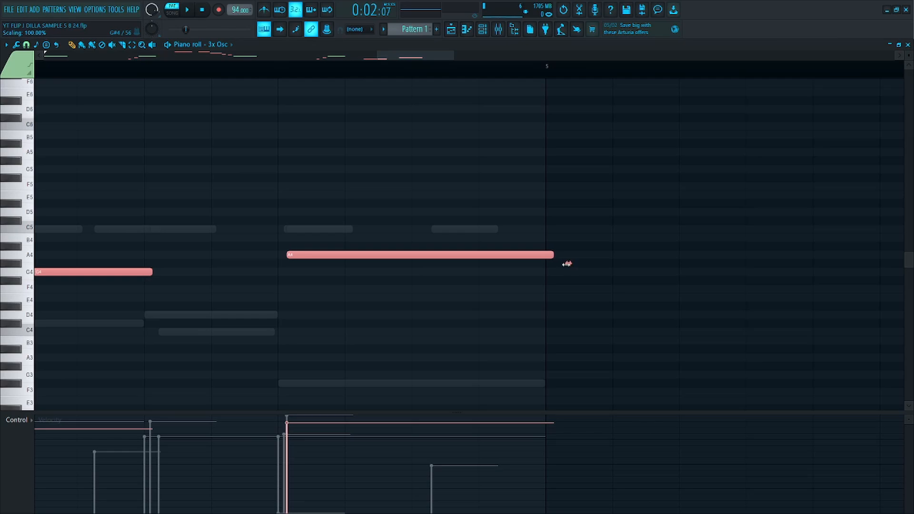
left_click(563, 263)
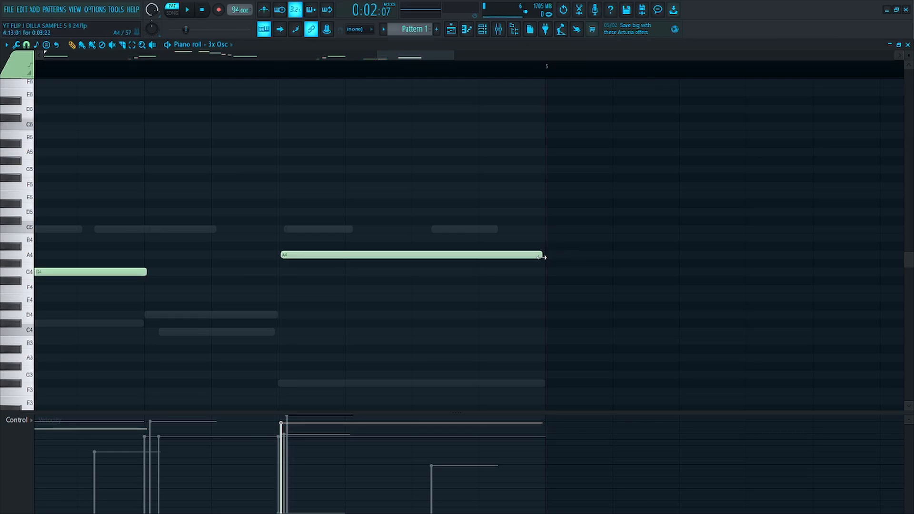
left_click_drag(586, 208, 455, 327)
Step: Save the project and play the four-bar bass line from the start to check the note timing
scroll(460, 324, "down", 6)
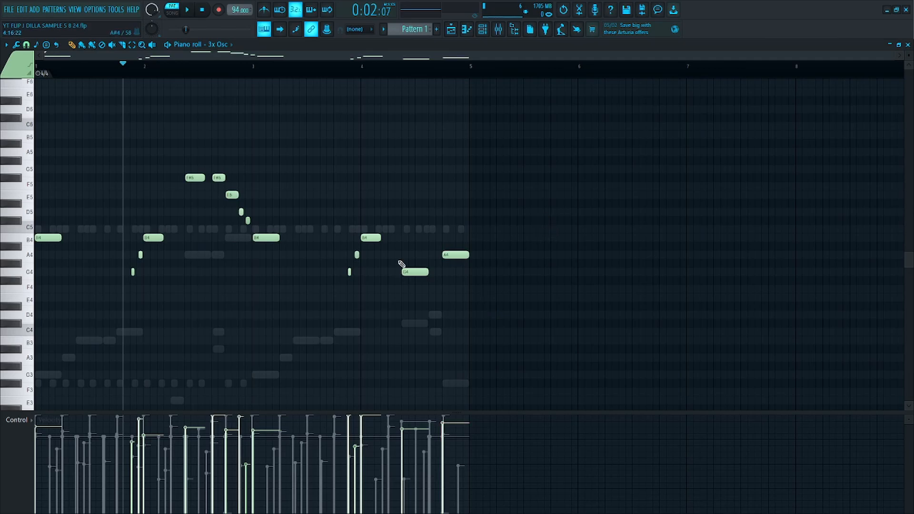
scroll(47, 276, "up", 4)
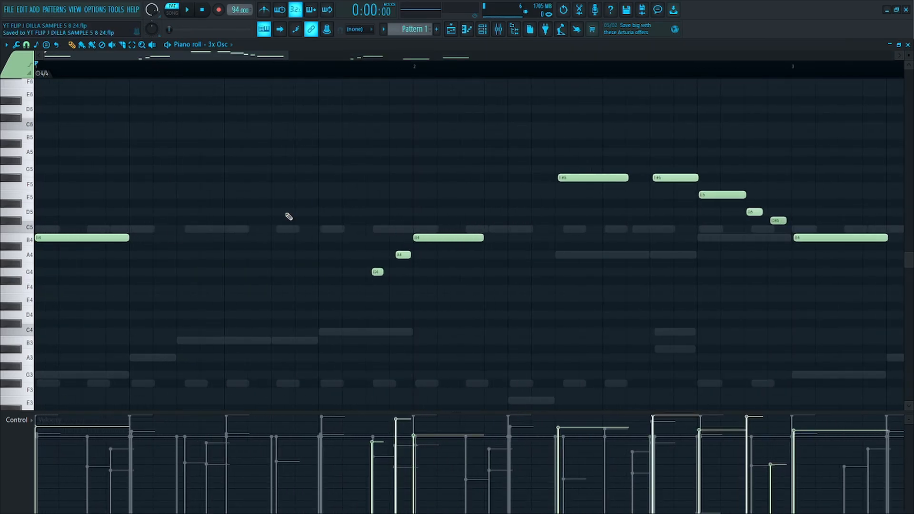
key("space")
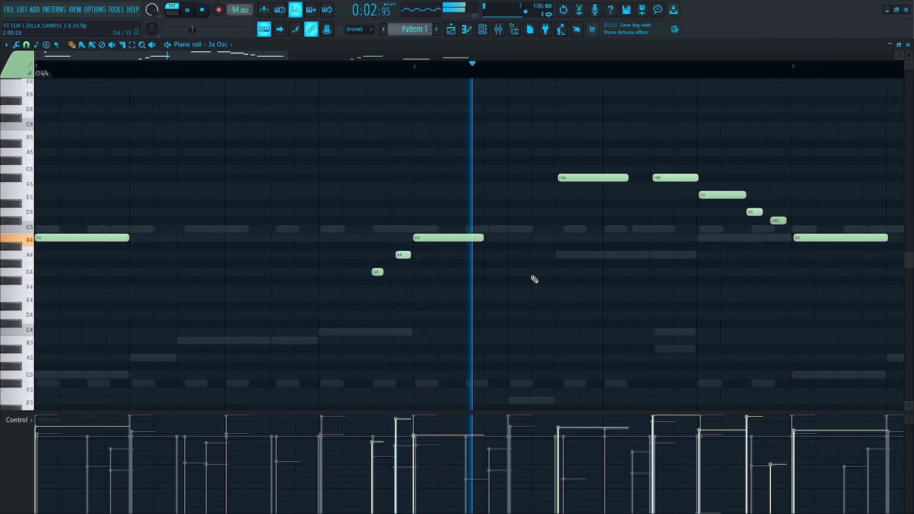
scroll(535, 273, "down", 2)
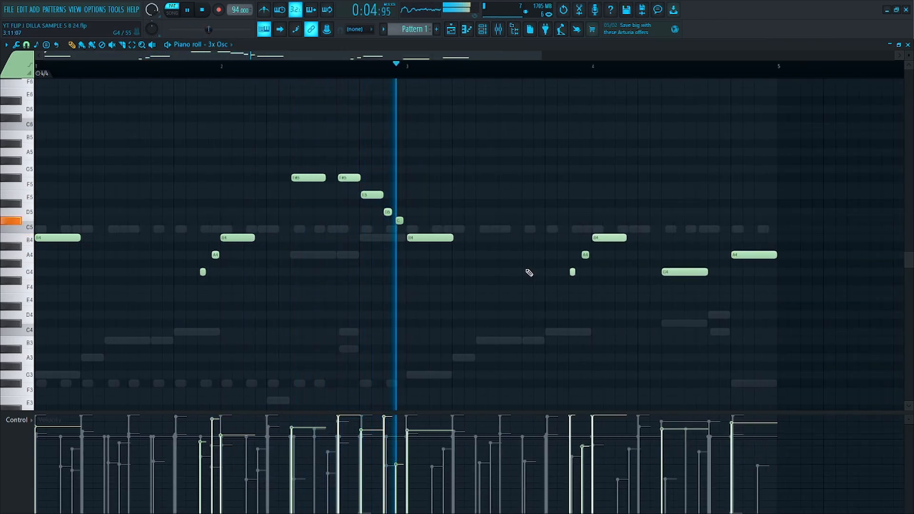
scroll(514, 275, "up", 4)
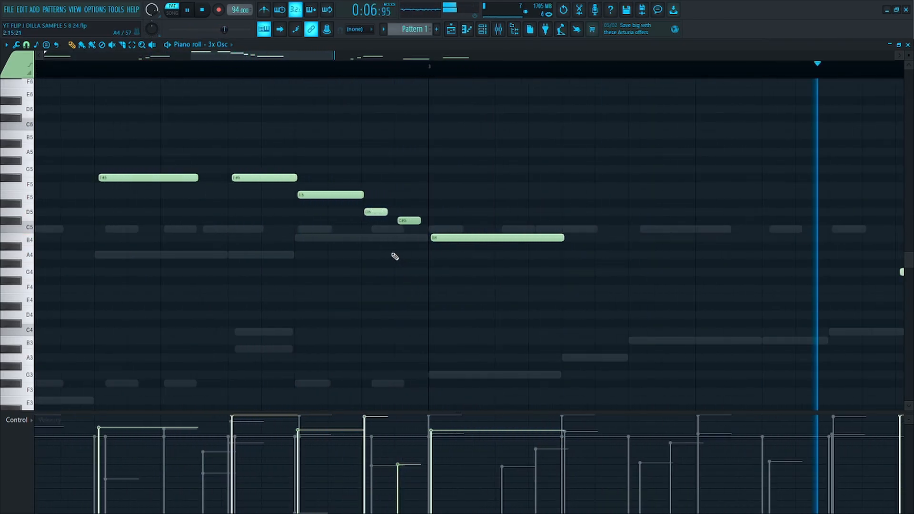
scroll(478, 263, "down", 4)
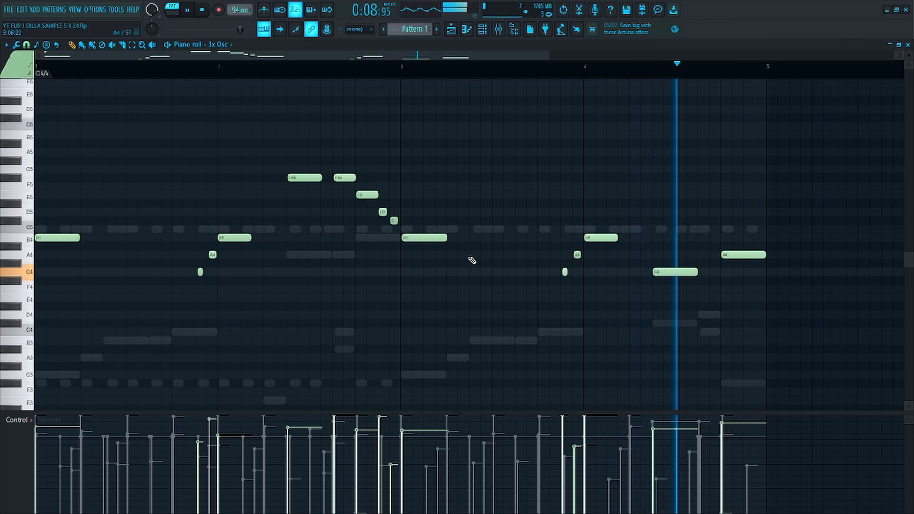
scroll(575, 256, "up", 4)
scroll(576, 257, "up", 3)
scroll(581, 257, "down", 7)
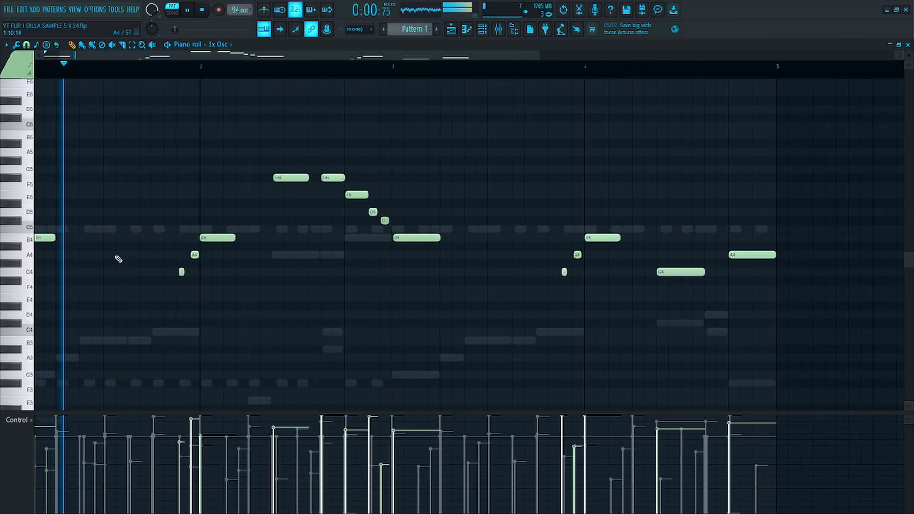
scroll(41, 253, "up", 4)
key("space")
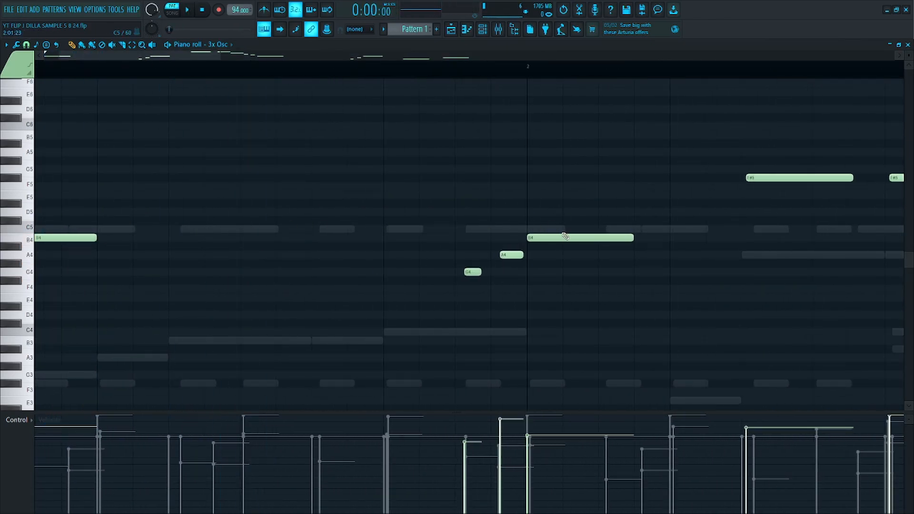
Step: Nudge the B4 bass note at the start of bar 2 slightly late off the grid and save the project
scroll(565, 236, "up", 3)
left_click_drag(574, 208, 533, 246, "ctrl")
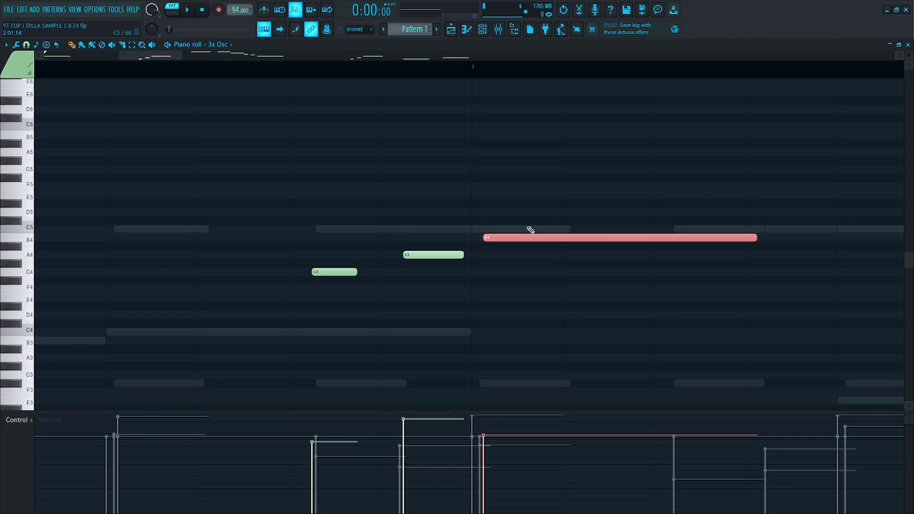
key("ctrl+s")
Step: Play the four-bar loop and transpose the whole bass line down one octave
scroll(548, 200, "down", 4)
key("space")
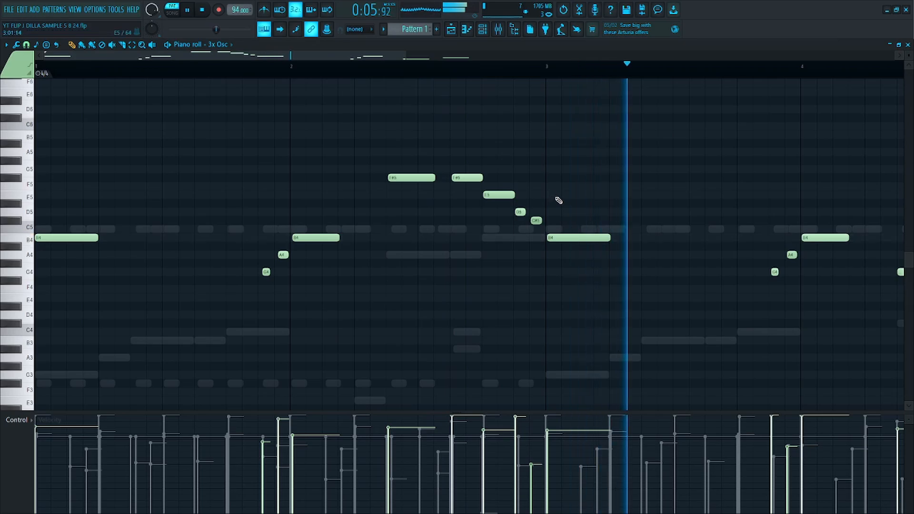
scroll(559, 200, "down", 3)
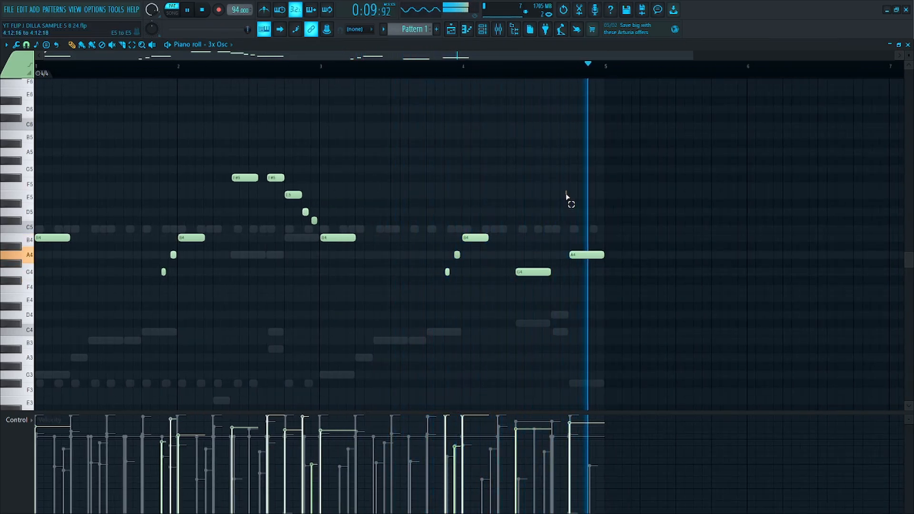
key("ctrl+a")
key("ctrl+Down")
key("space")
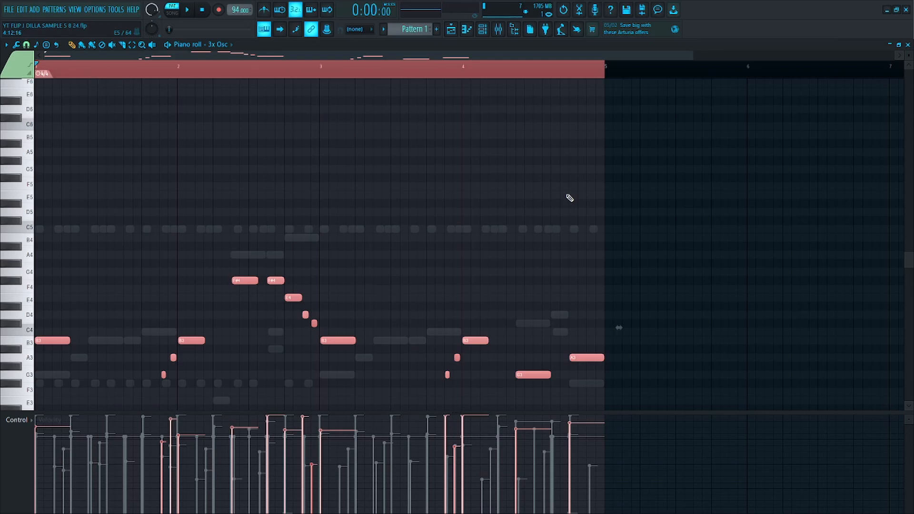
Step: Deselect the transposed bass notes and listen to the bass line at its lower octave
scroll(331, 139, "down", 5)
key("space")
key("ctrl+d")
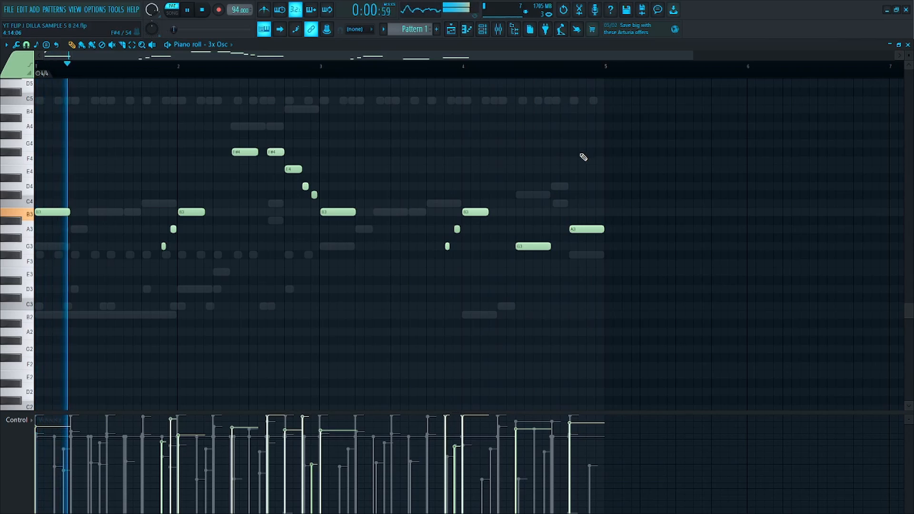
key("space")
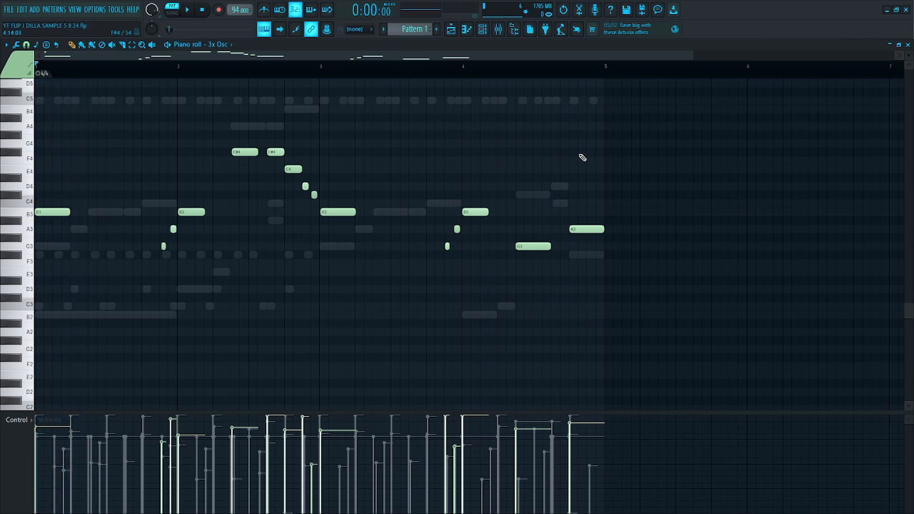
Step: Show the Playlist and play the Chorus section in song mode
key("F5")
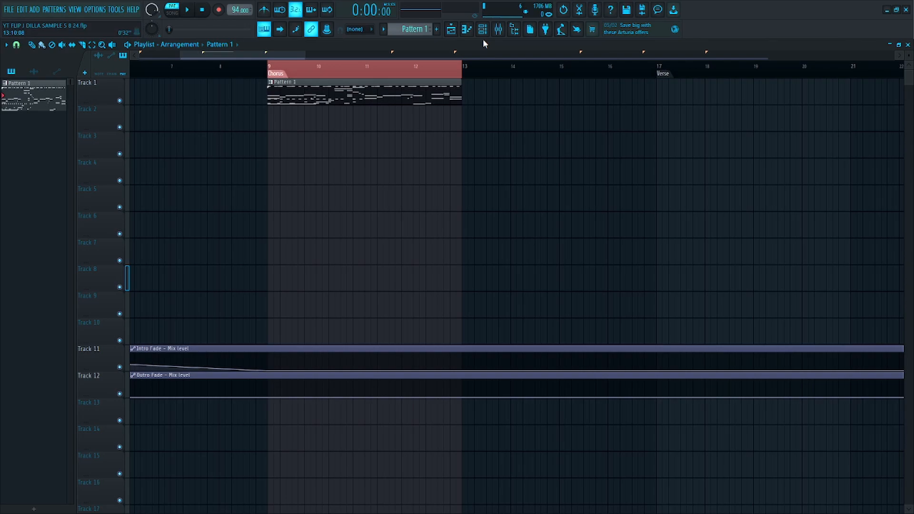
key("space")
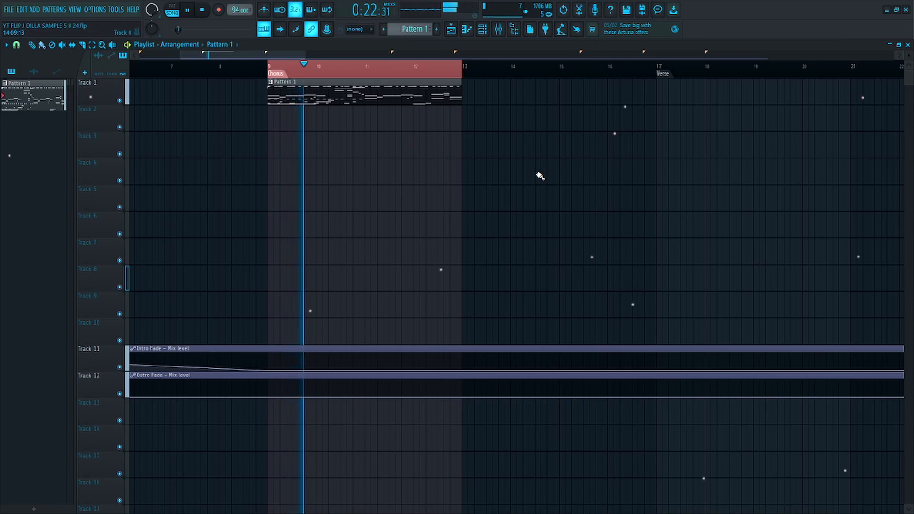